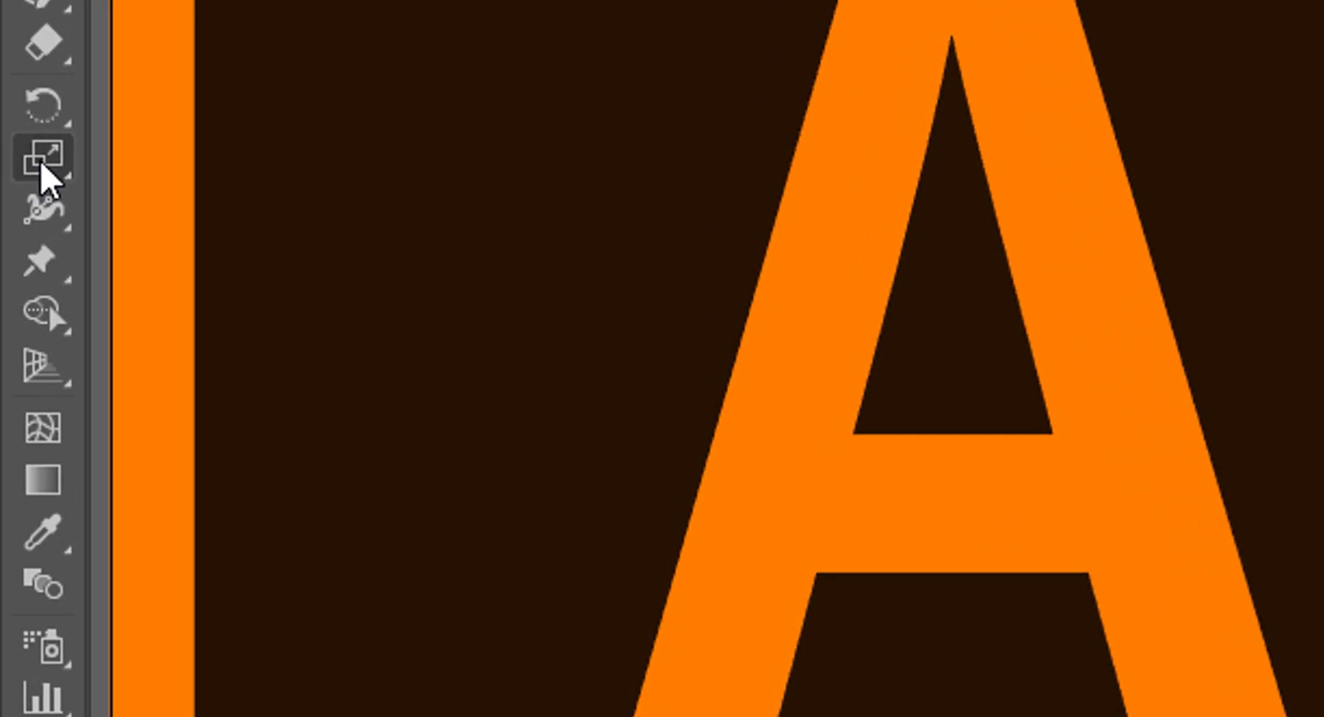
# Tear the Scale, Shear and Reshape tools off into a floating panel below the TOOL heading
pyautogui.click(49, 178)
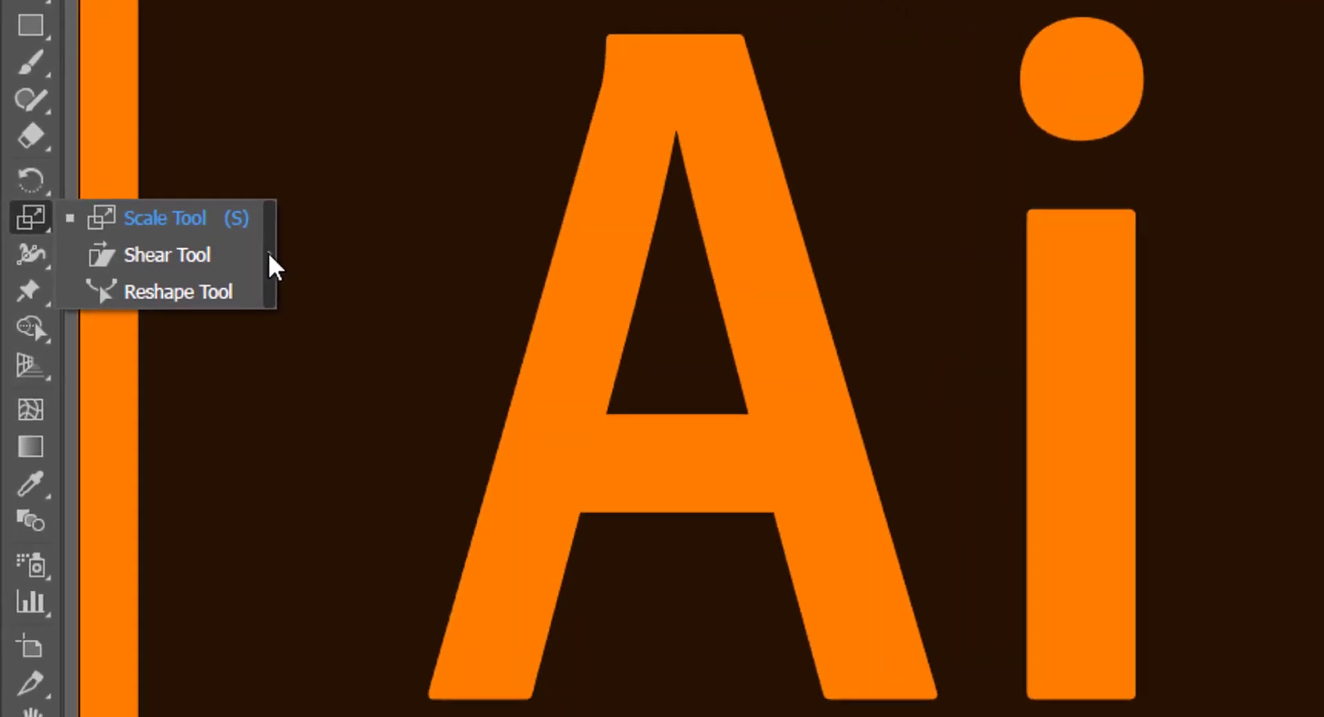
pyautogui.click(269, 262)
pyautogui.moveTo(85, 288); pyautogui.dragTo(987, 387)
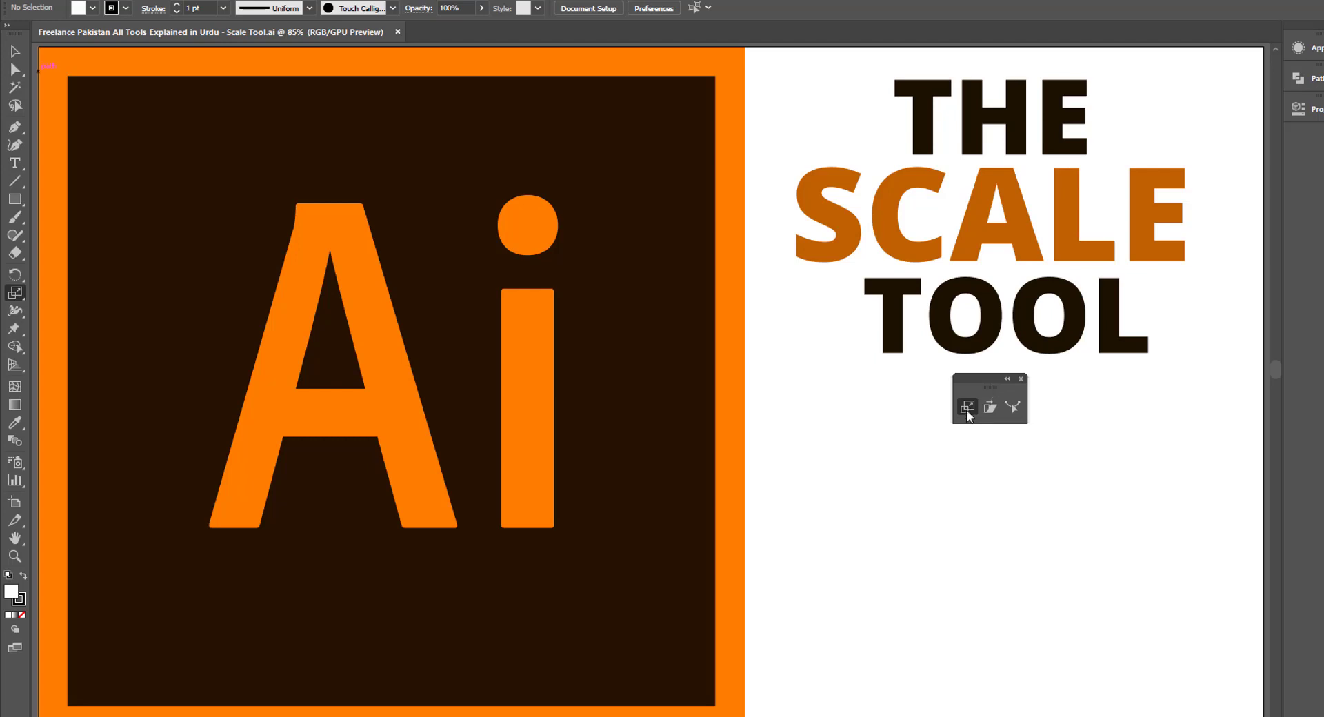
# Draw a roughly 340 × 181 px rectangle below the title and fill it with teal #19B2A7
pyautogui.click(14, 200)
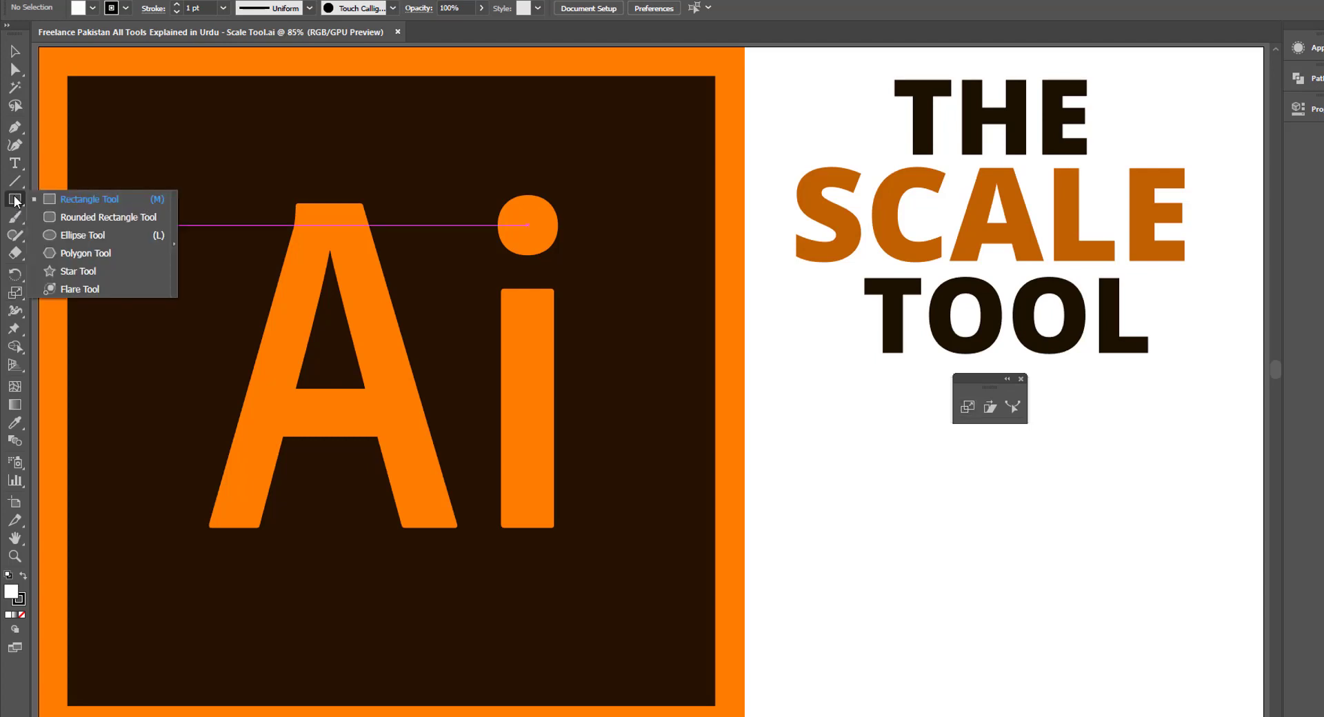
pyautogui.moveTo(911, 489)
pyautogui.mouseDown()
pyautogui.moveTo(1110, 640)
pyautogui.moveTo(1087, 617)
pyautogui.mouseUp()
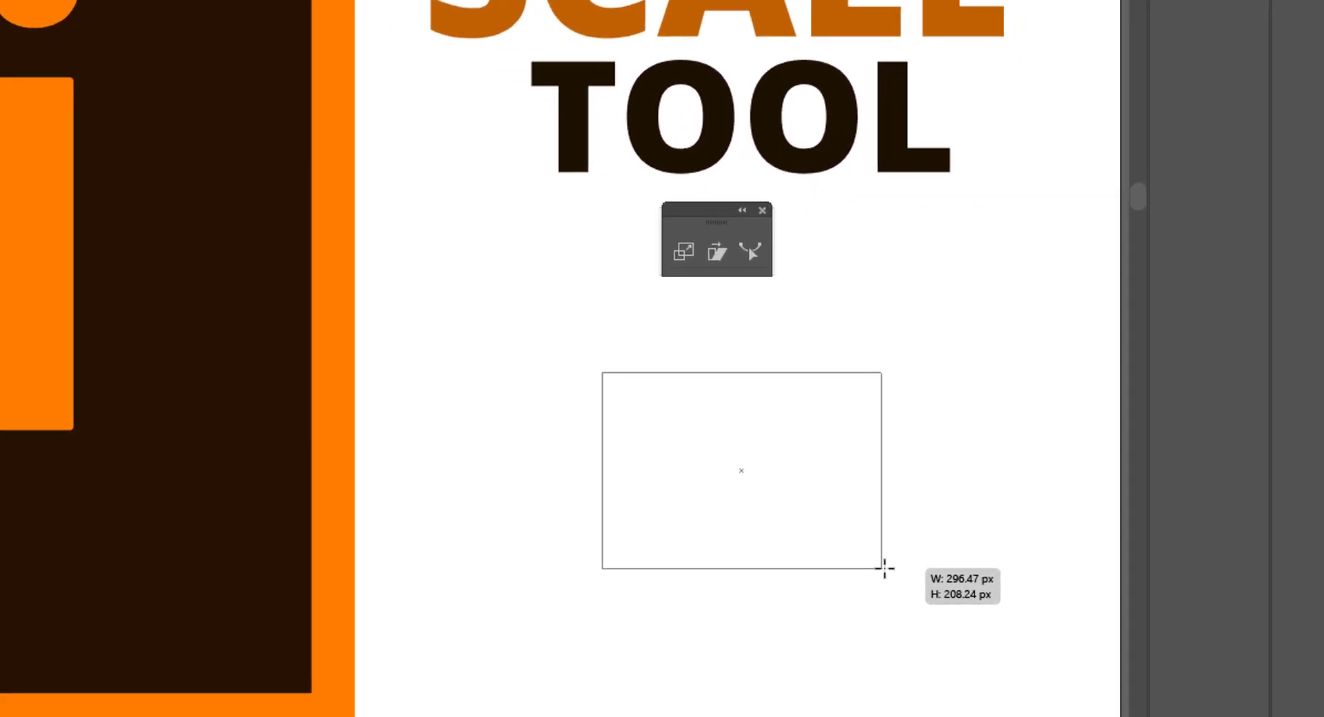
pyautogui.moveTo(687, 520); pyautogui.dragTo(687, 520)
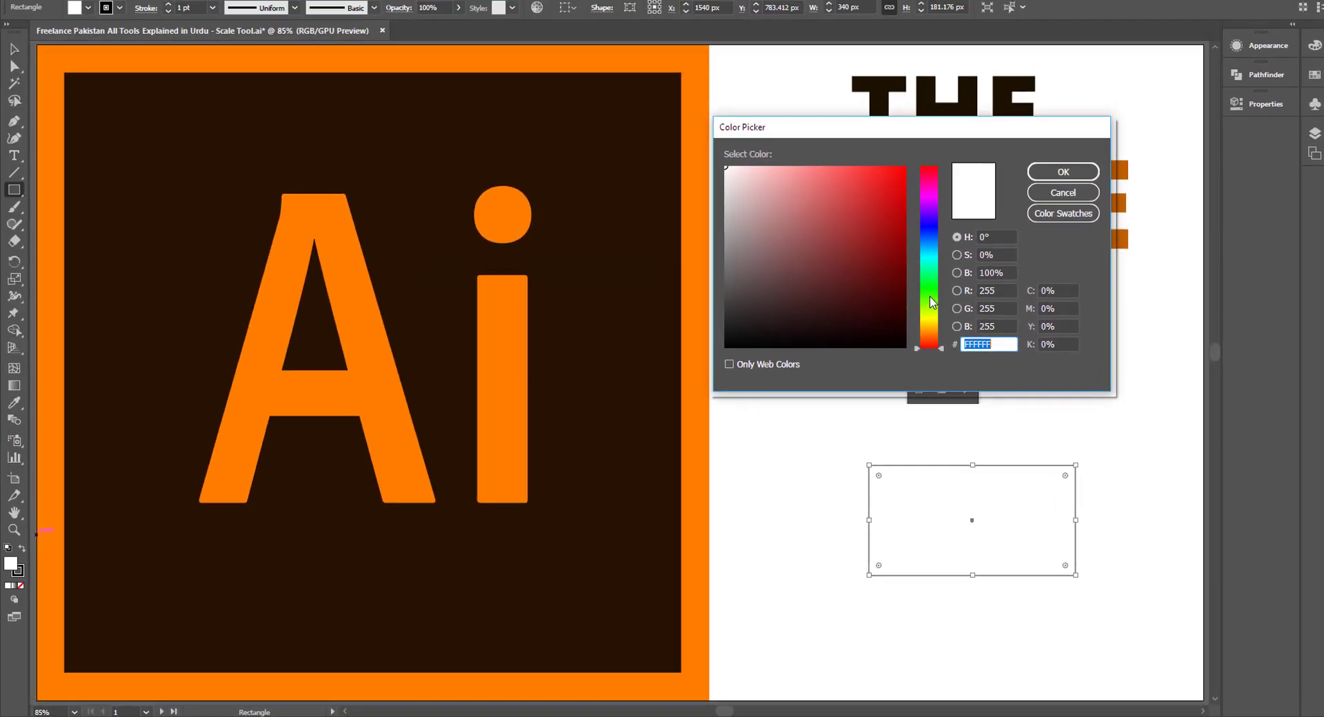
pyautogui.moveTo(908, 295); pyautogui.dragTo(908, 242)
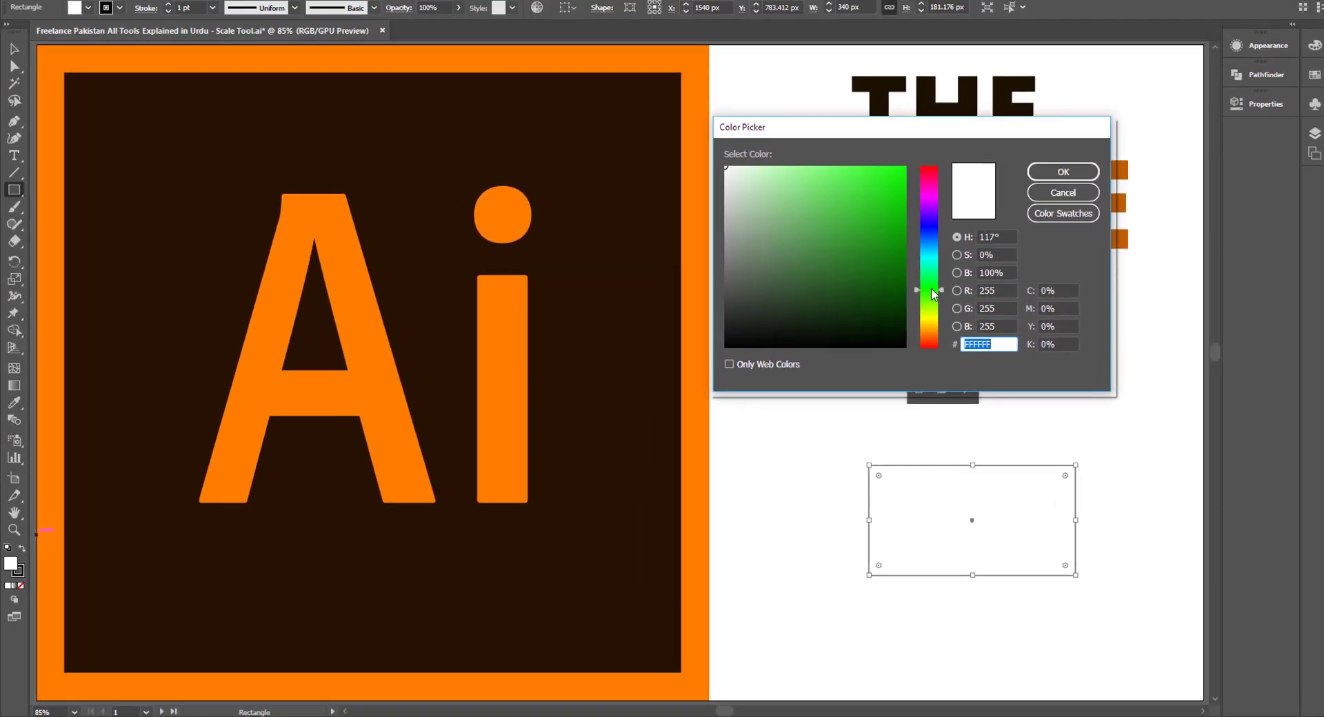
pyautogui.click(858, 206)
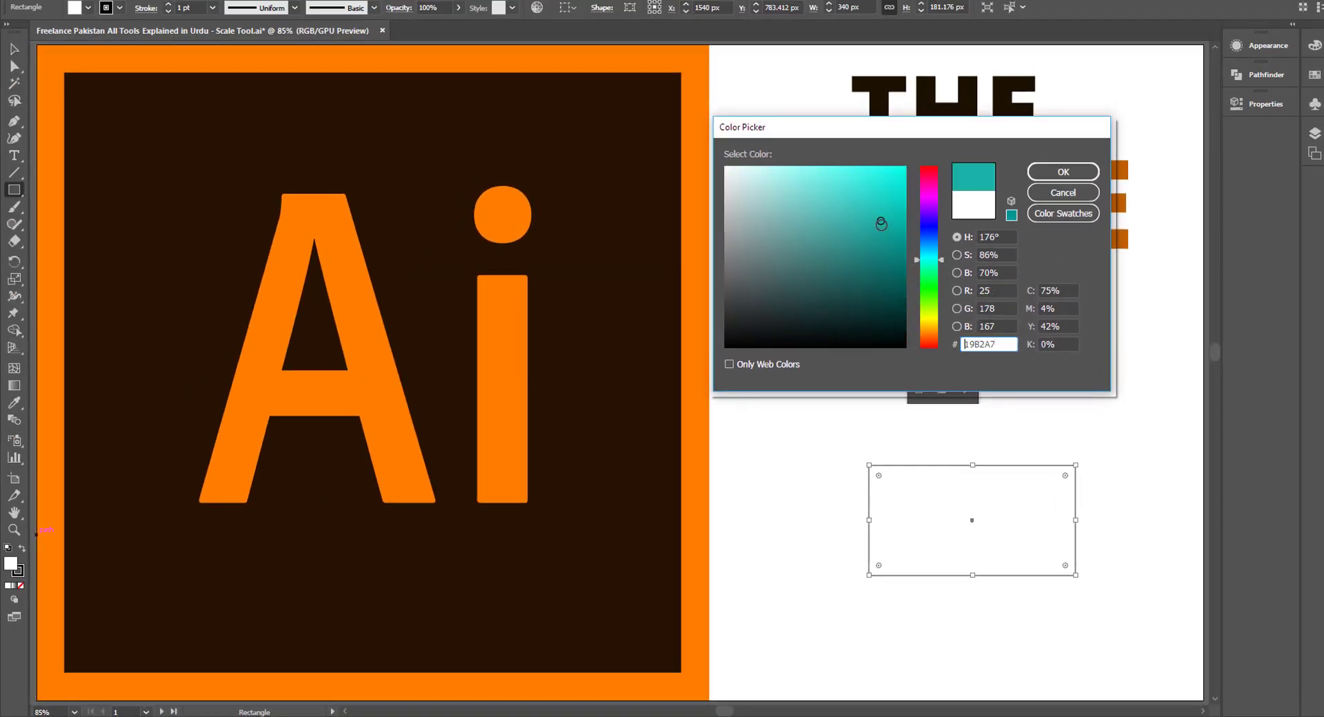
pyautogui.click(1055, 178)
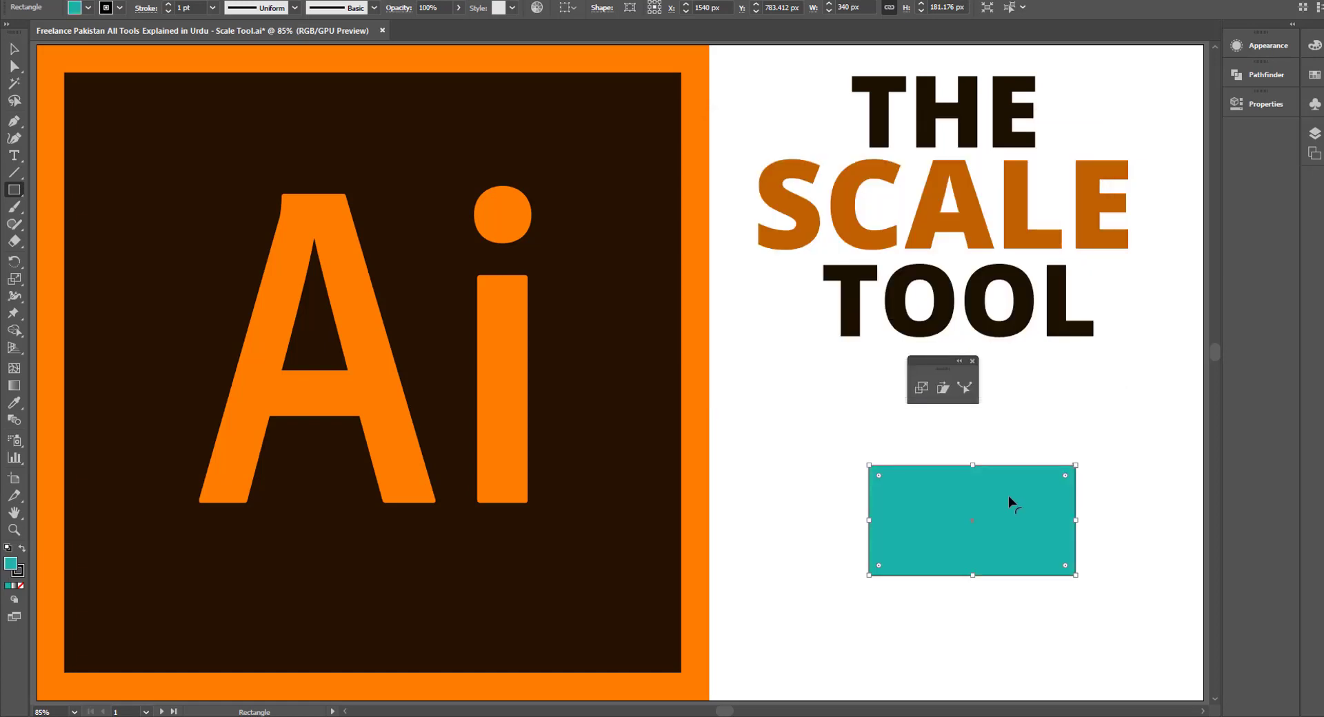
# Stretch the teal rectangle with the Scale Tool to about 656 × 205 px, wide and flat
pyautogui.click(922, 388)
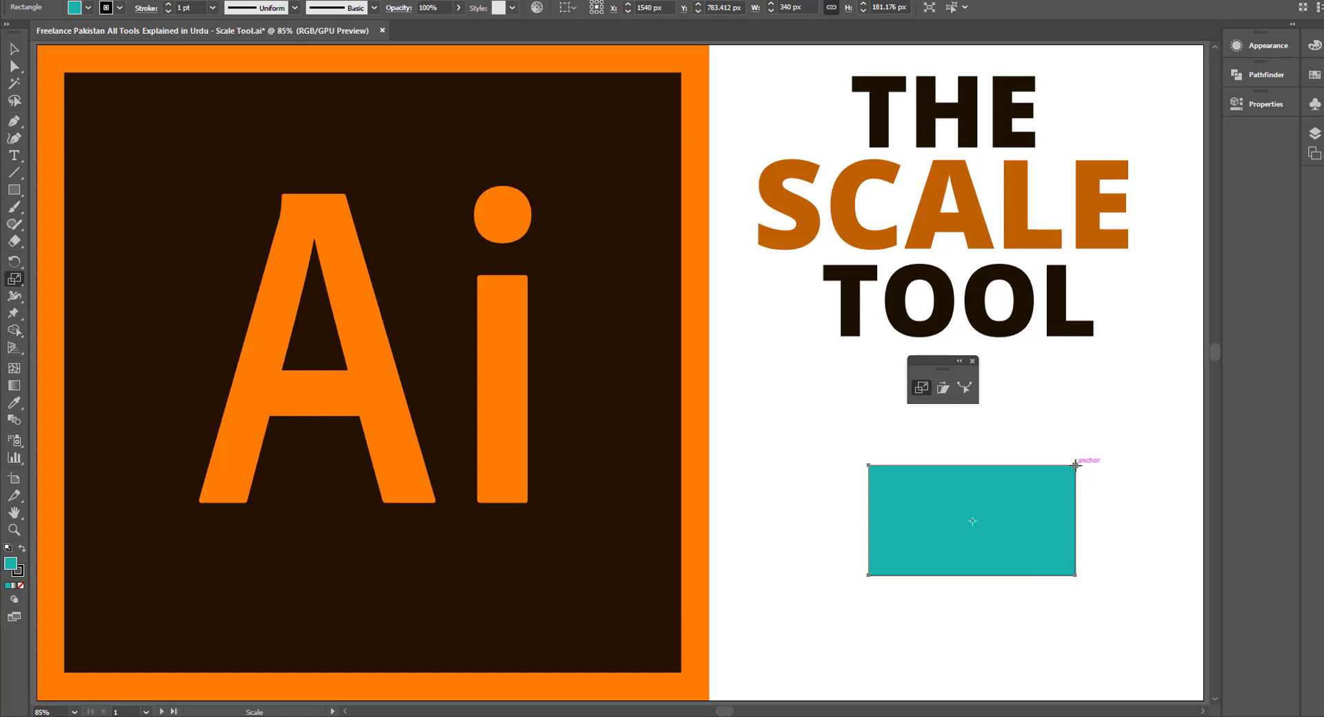
pyautogui.moveTo(1075, 465)
pyautogui.mouseDown()
pyautogui.moveTo(1106, 450)
pyautogui.moveTo(1025, 496)
pyautogui.moveTo(1117, 444)
pyautogui.mouseUp()
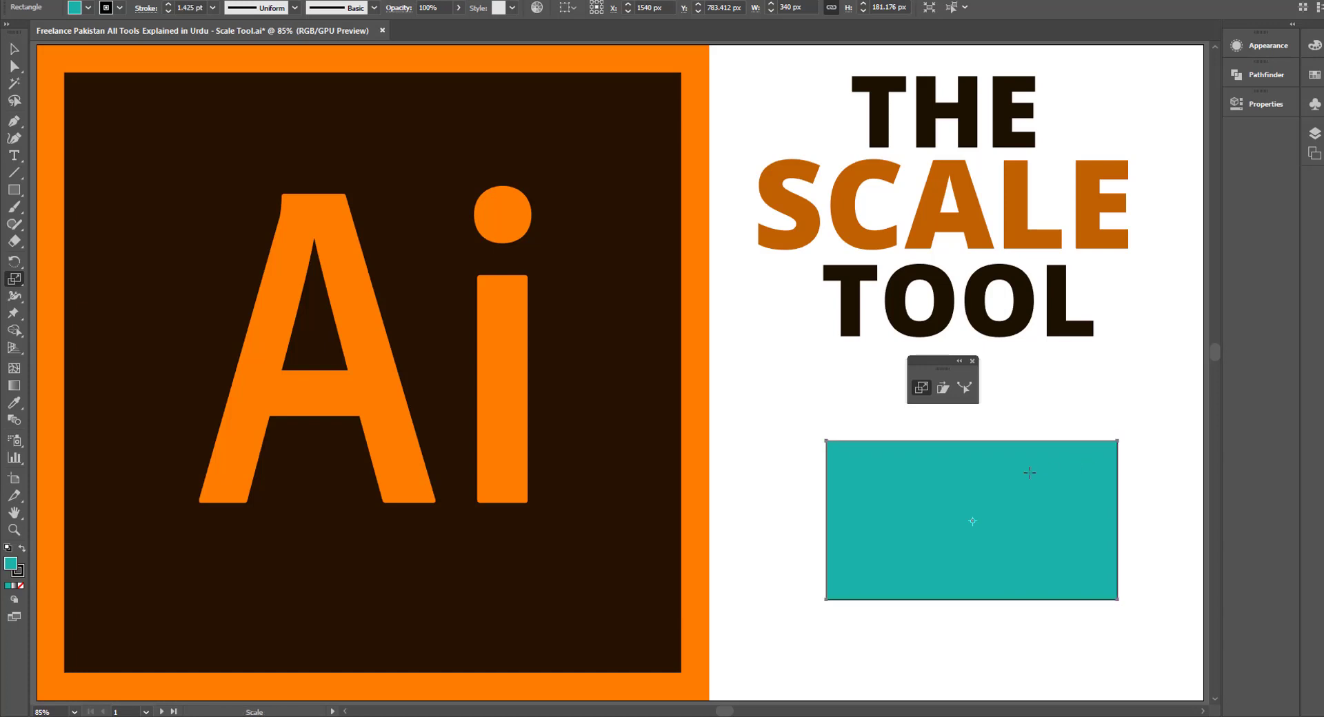
pyautogui.moveTo(985, 441)
pyautogui.mouseDown()
pyautogui.moveTo(982, 415)
pyautogui.moveTo(995, 489)
pyautogui.moveTo(979, 436)
pyautogui.mouseUp()
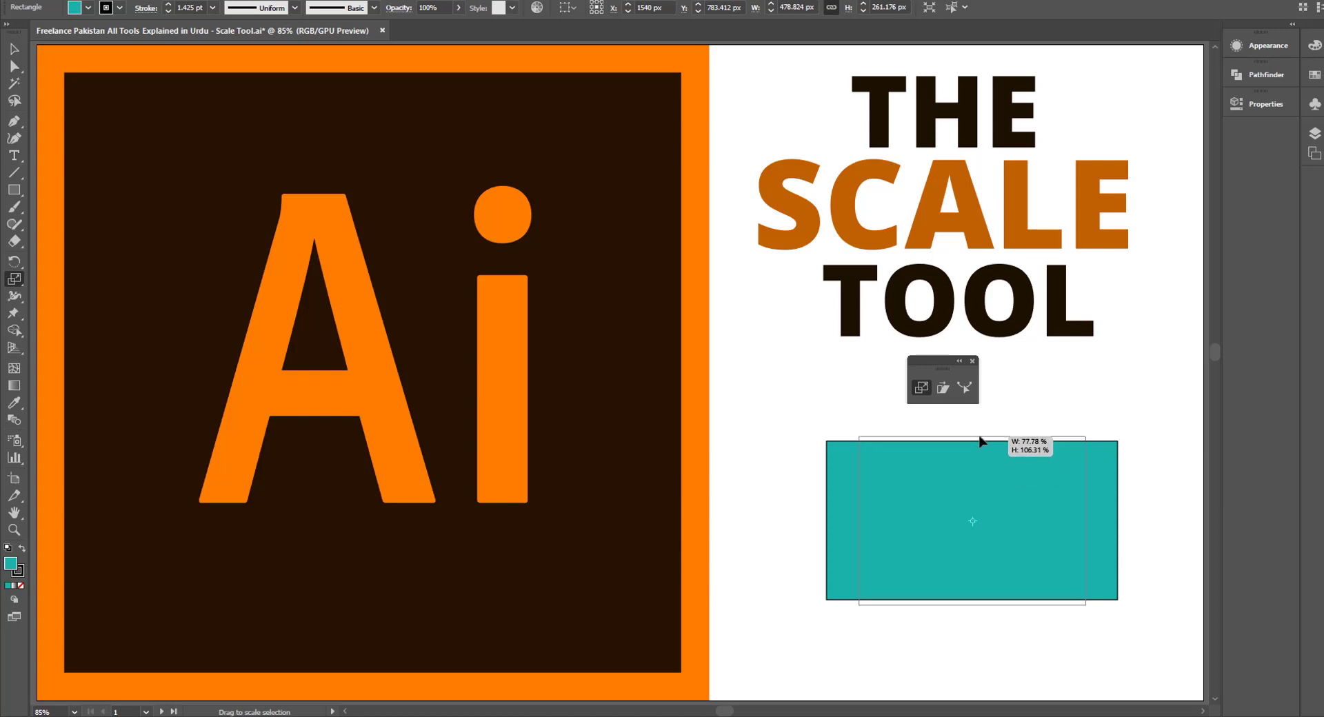
pyautogui.moveTo(981, 437); pyautogui.dragTo(985, 458)
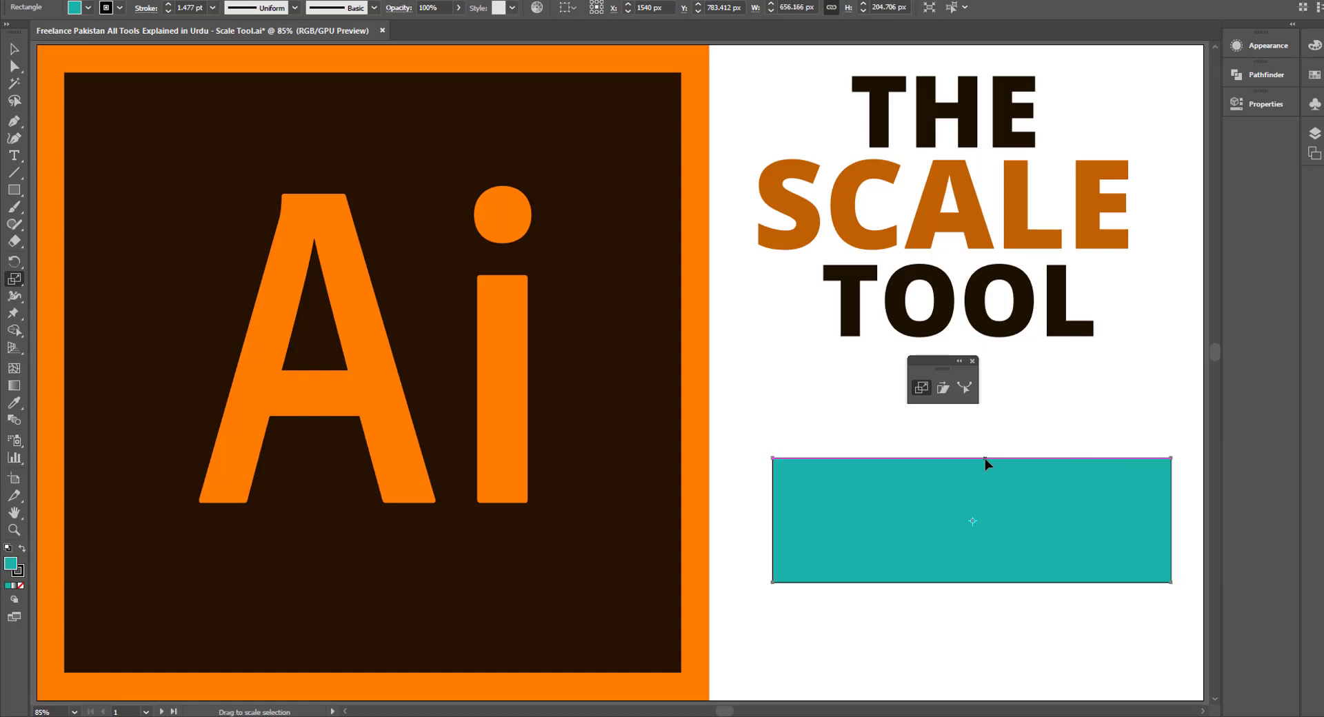
# Open the Scale dialog for the rectangle and enter a uniform 200% scale
pyautogui.doubleClick(922, 387)
pyautogui.moveTo(737, 201); pyautogui.dragTo(691, 310)
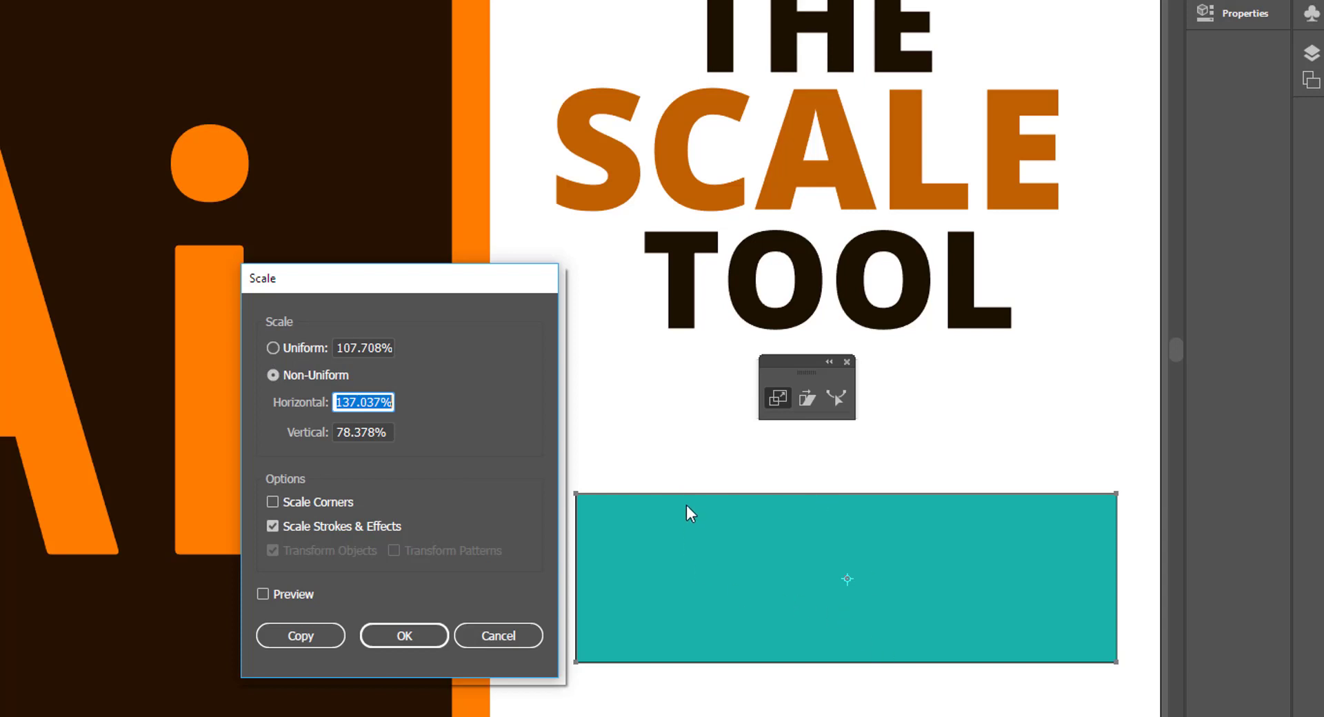
pyautogui.click(335, 347)
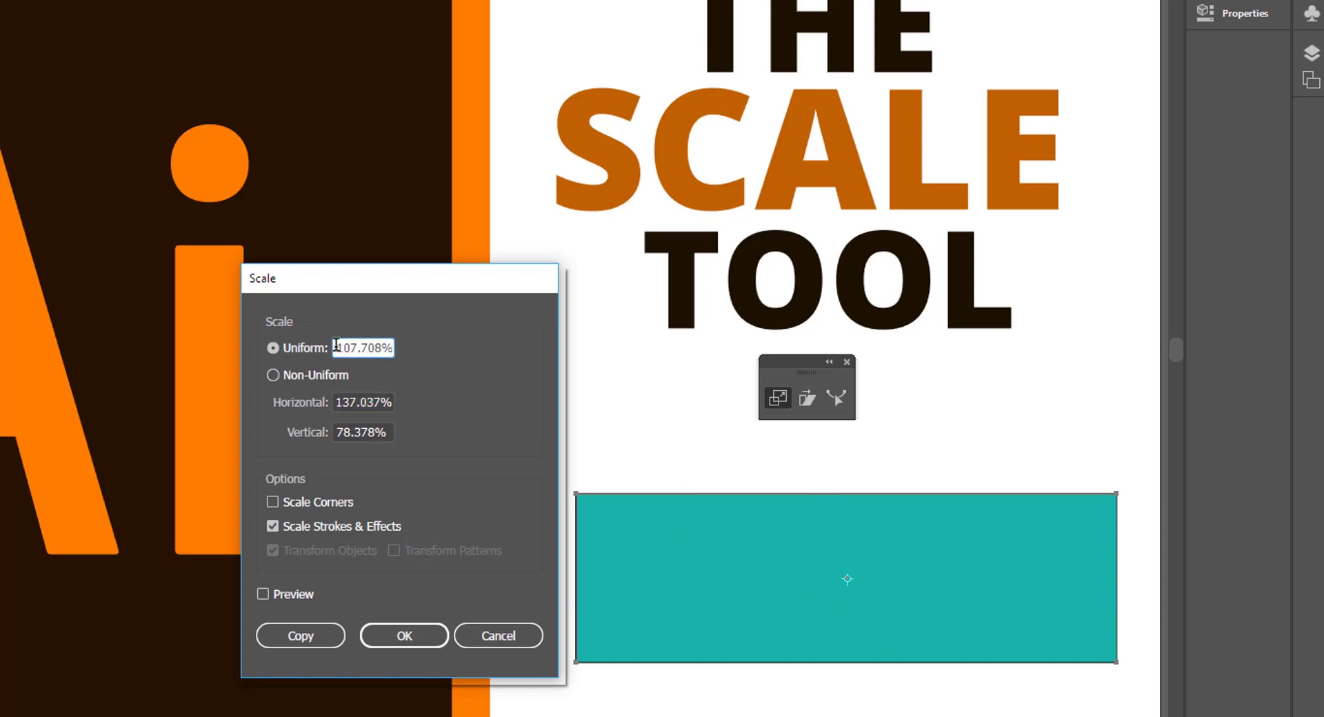
pyautogui.moveTo(335, 347); pyautogui.dragTo(442, 346)
pyautogui.write('200')
pyautogui.press('Tab')
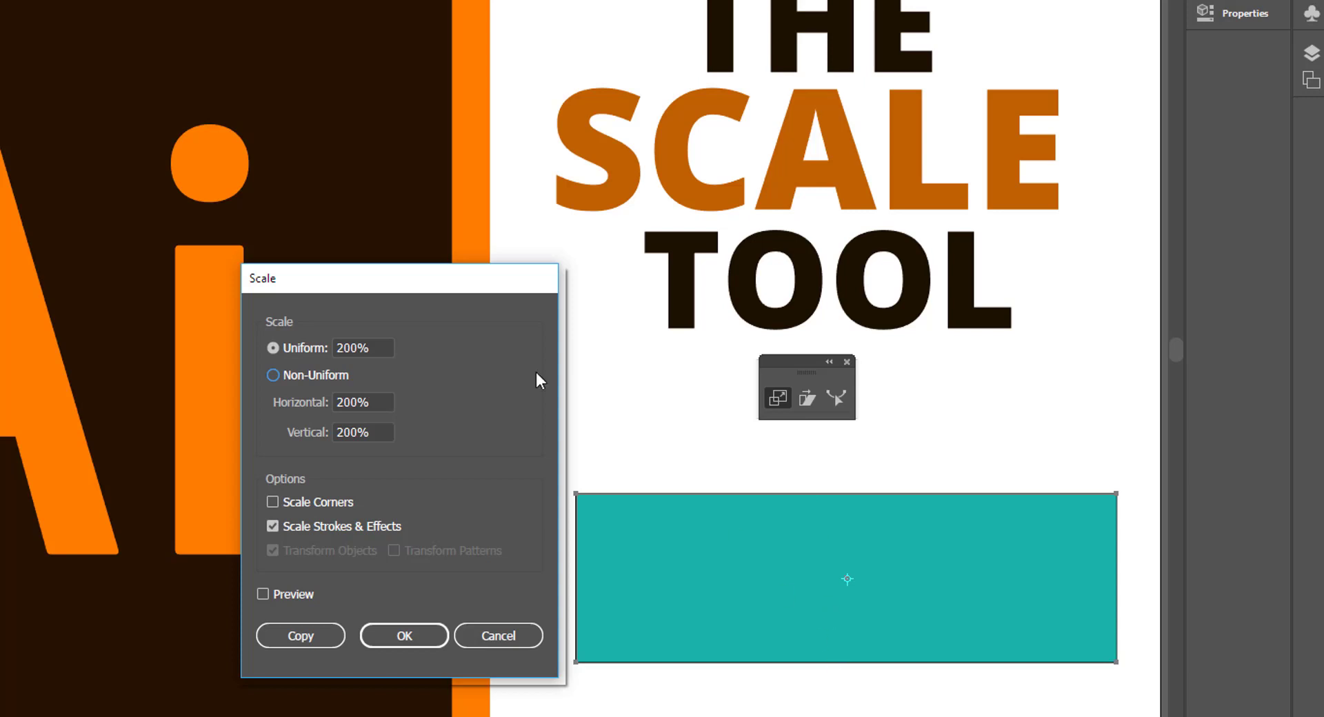
# Preview the rectangle at 200%, then turn the preview back off
pyautogui.moveTo(487, 284); pyautogui.dragTo(378, 272)
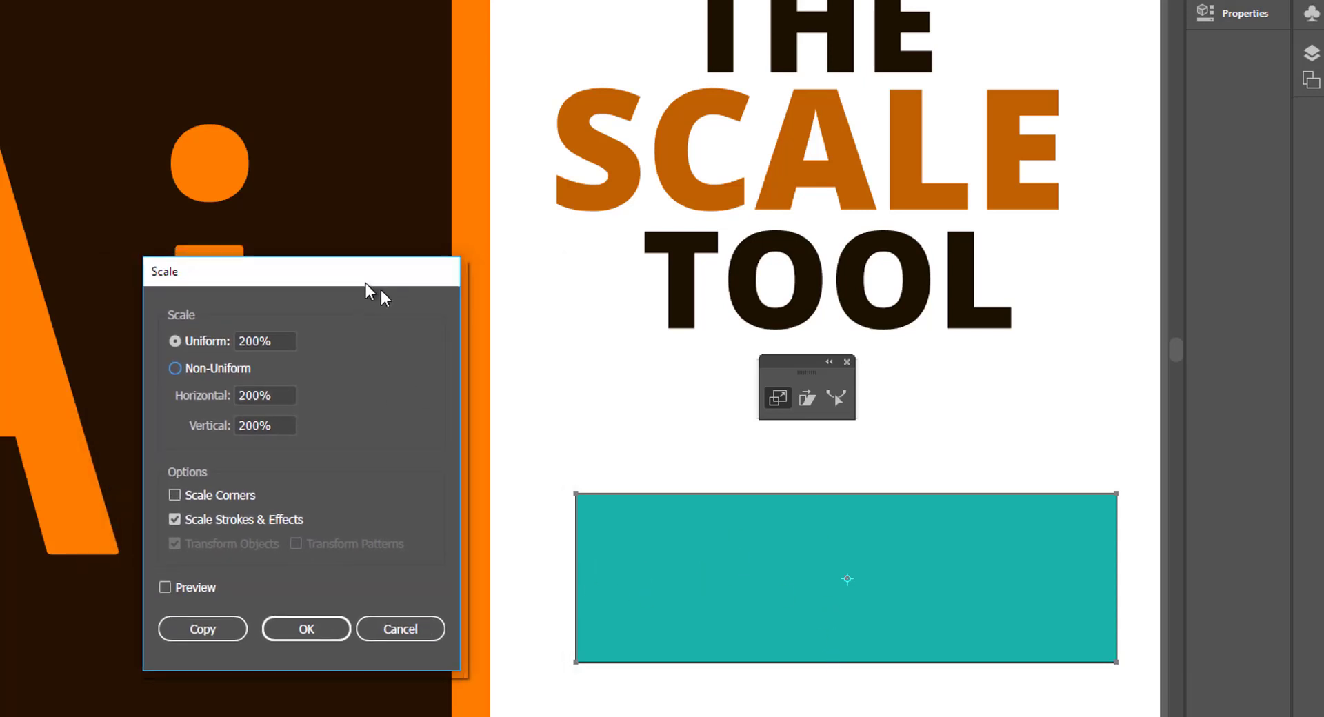
pyautogui.moveTo(353, 278); pyautogui.dragTo(429, 341)
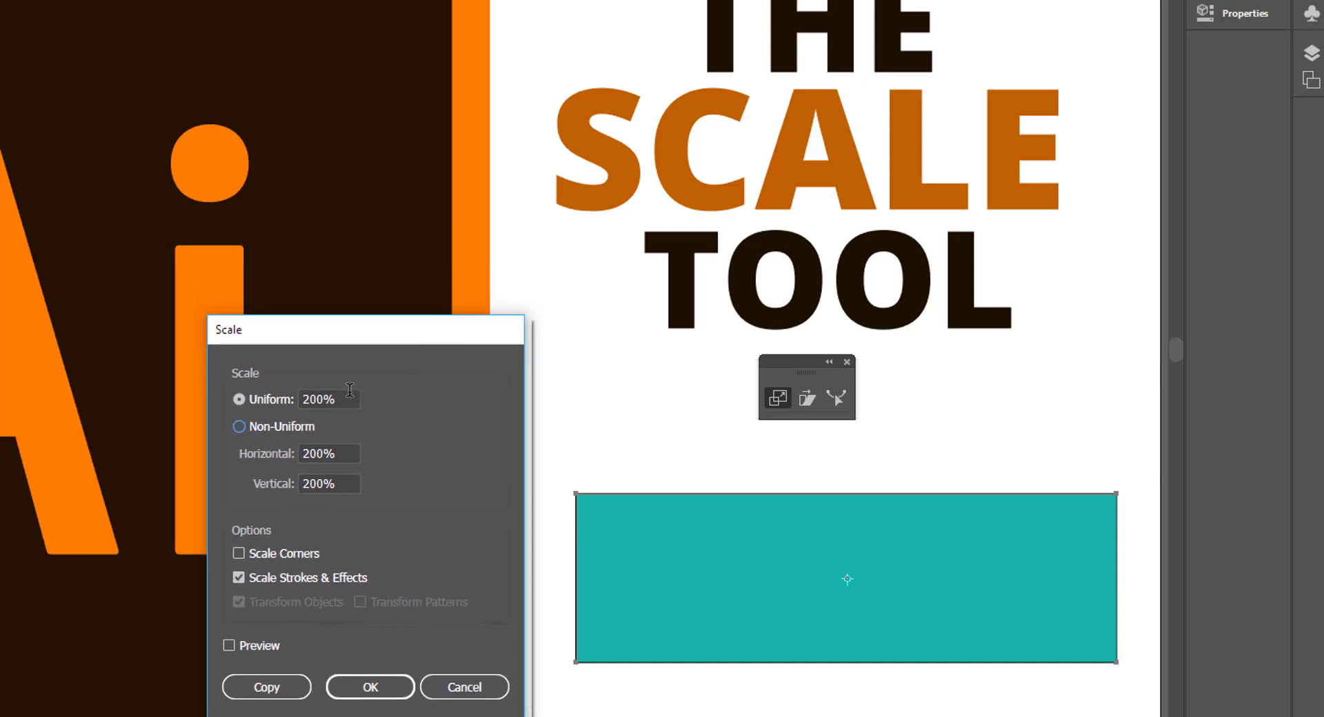
pyautogui.click(229, 645)
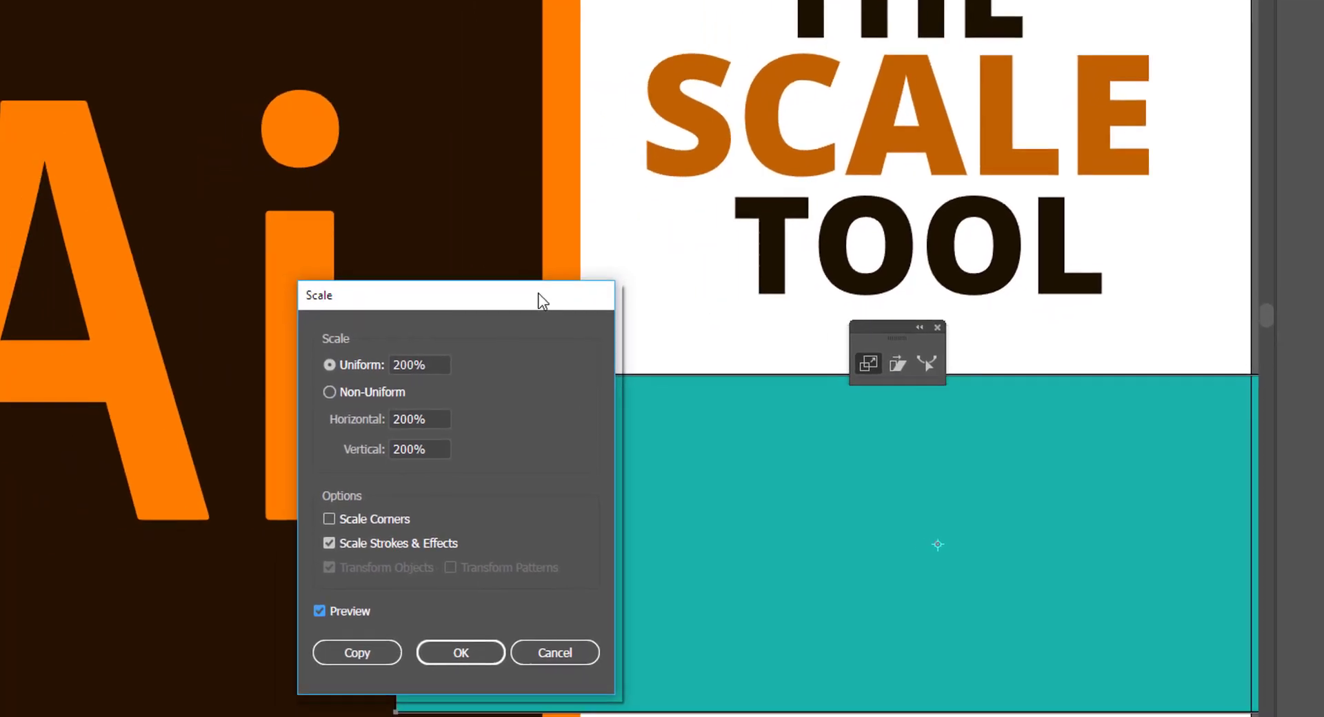
pyautogui.moveTo(566, 282); pyautogui.dragTo(304, 272)
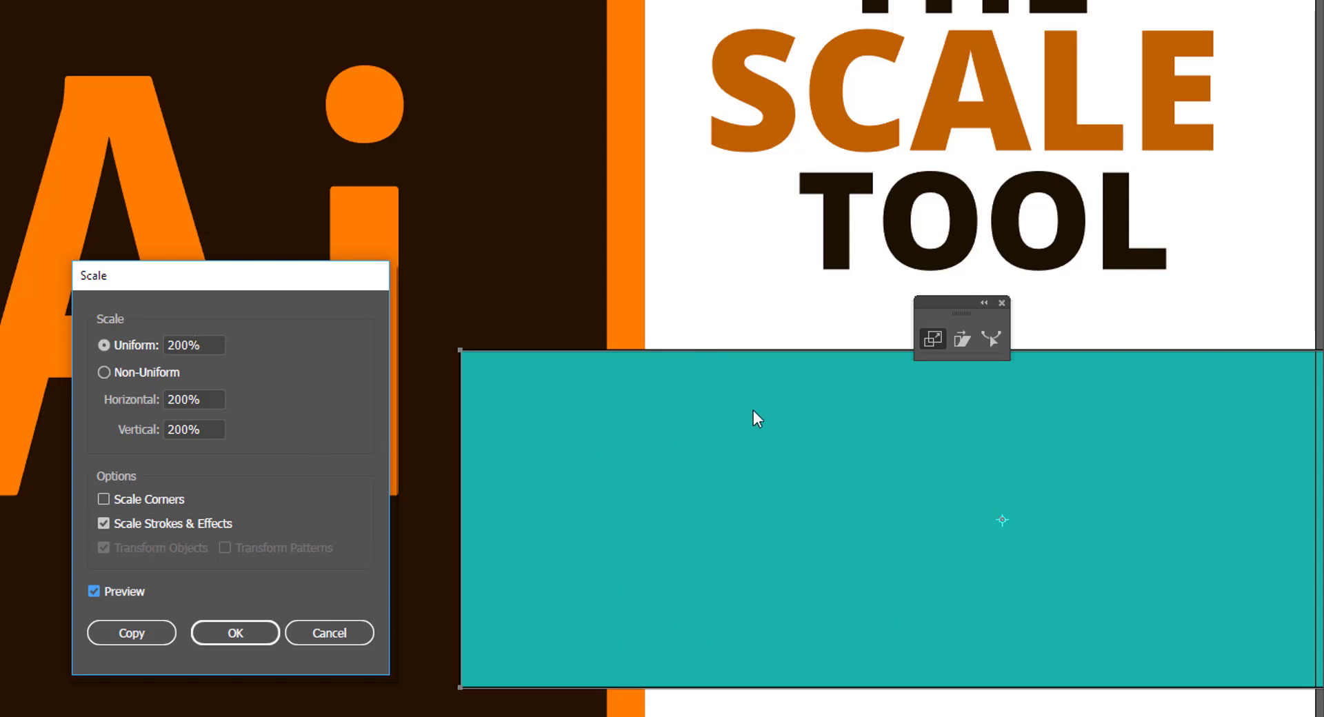
pyautogui.click(93, 591)
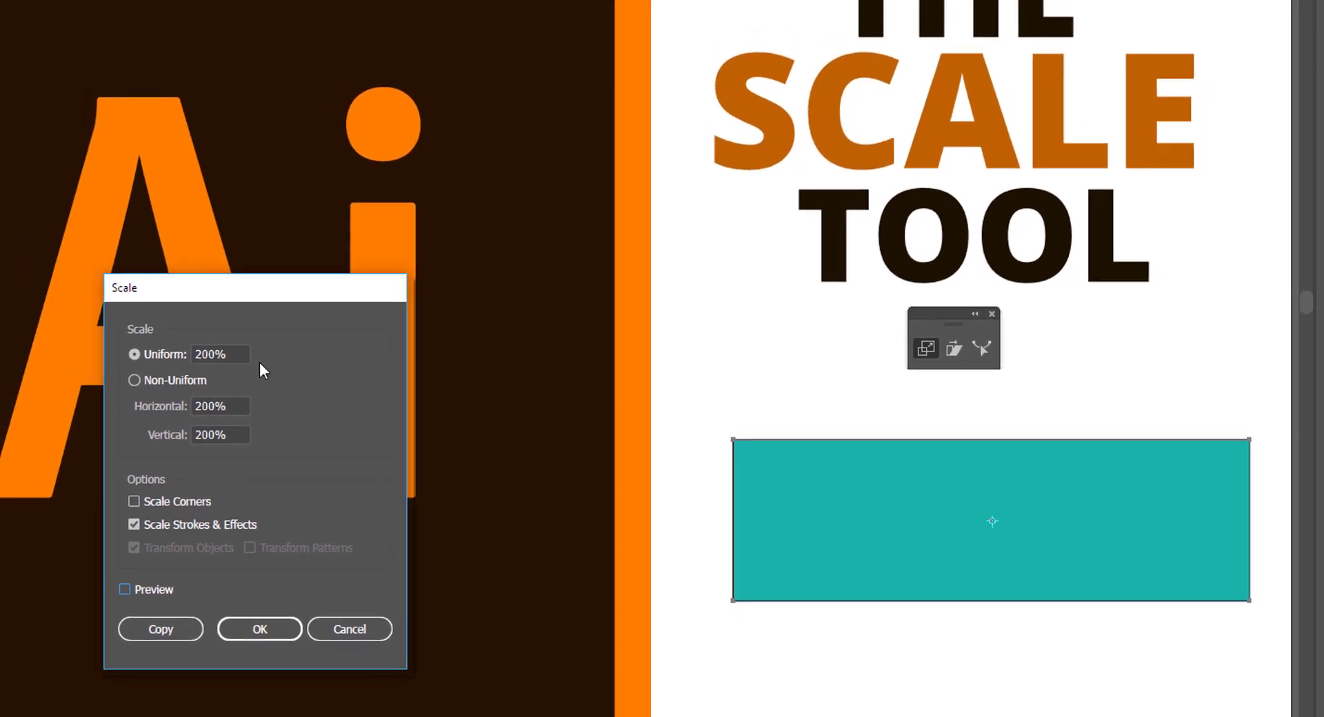
# Cancel the 200% scale so the rectangle keeps its current size
pyautogui.press('Escape')
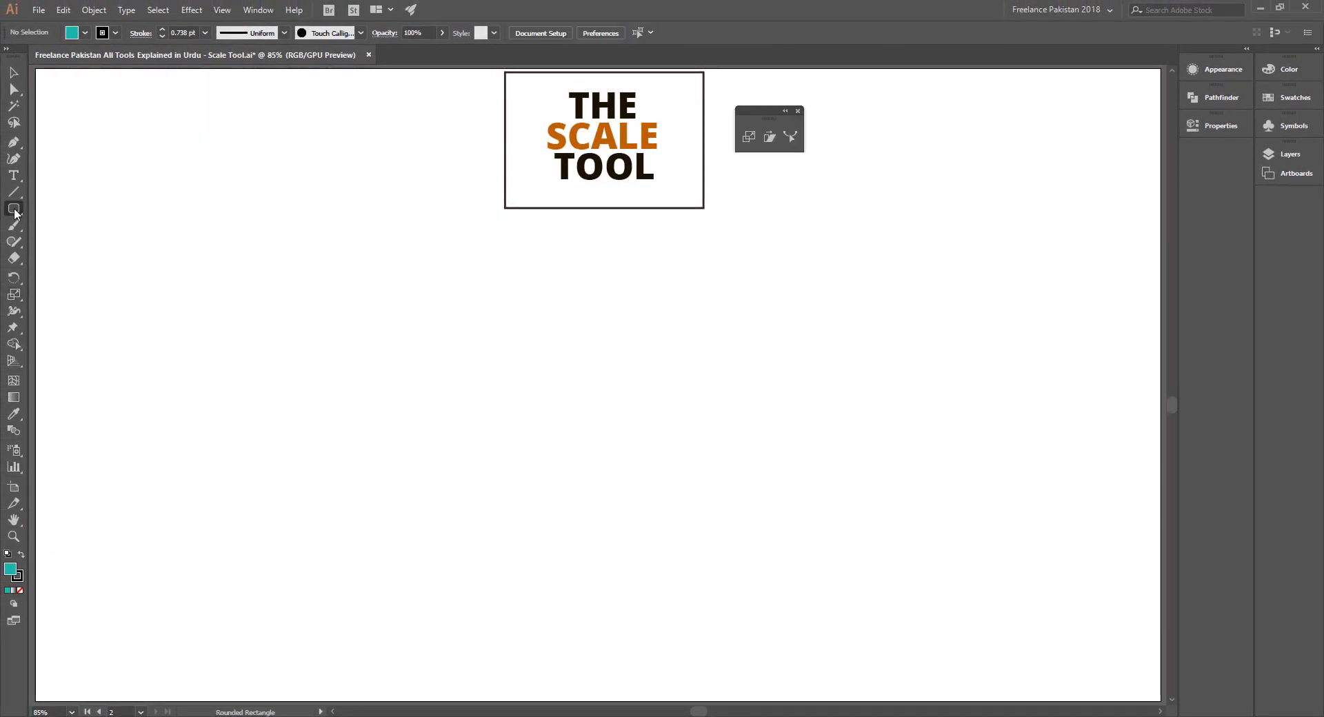
pyautogui.click(15, 214)
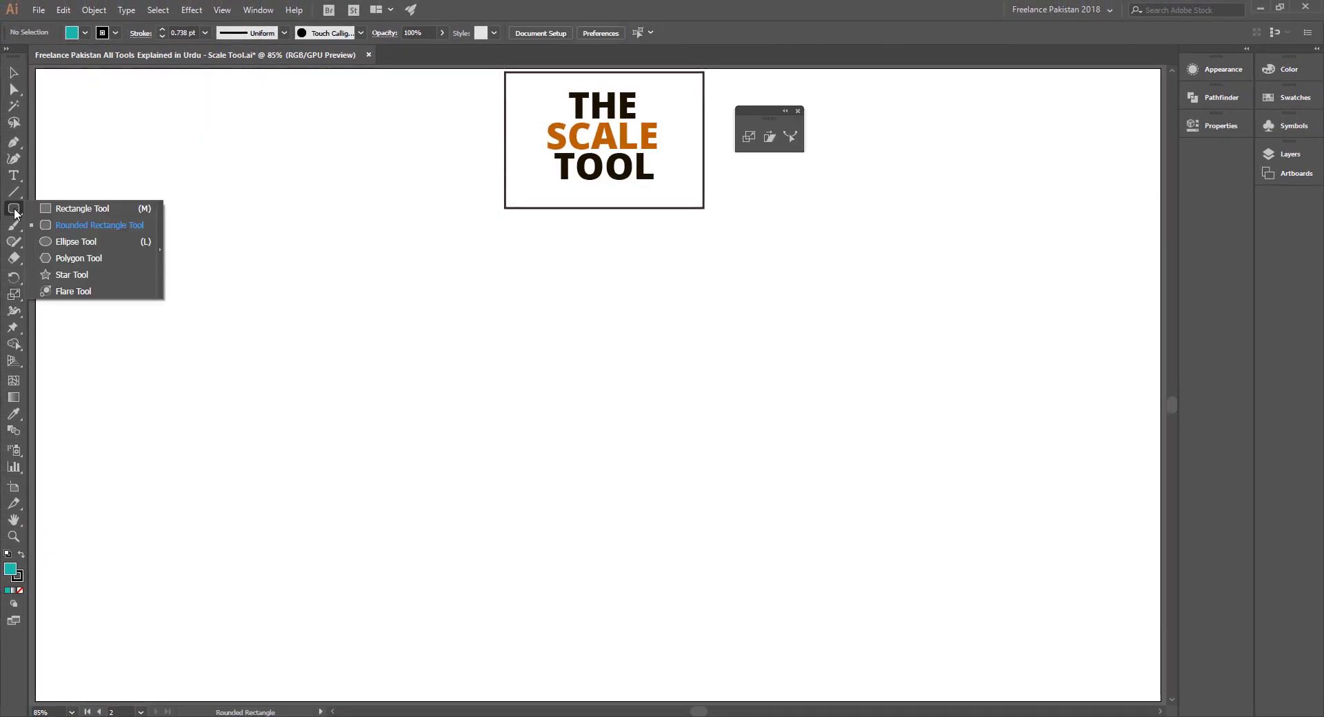
pyautogui.click(64, 221)
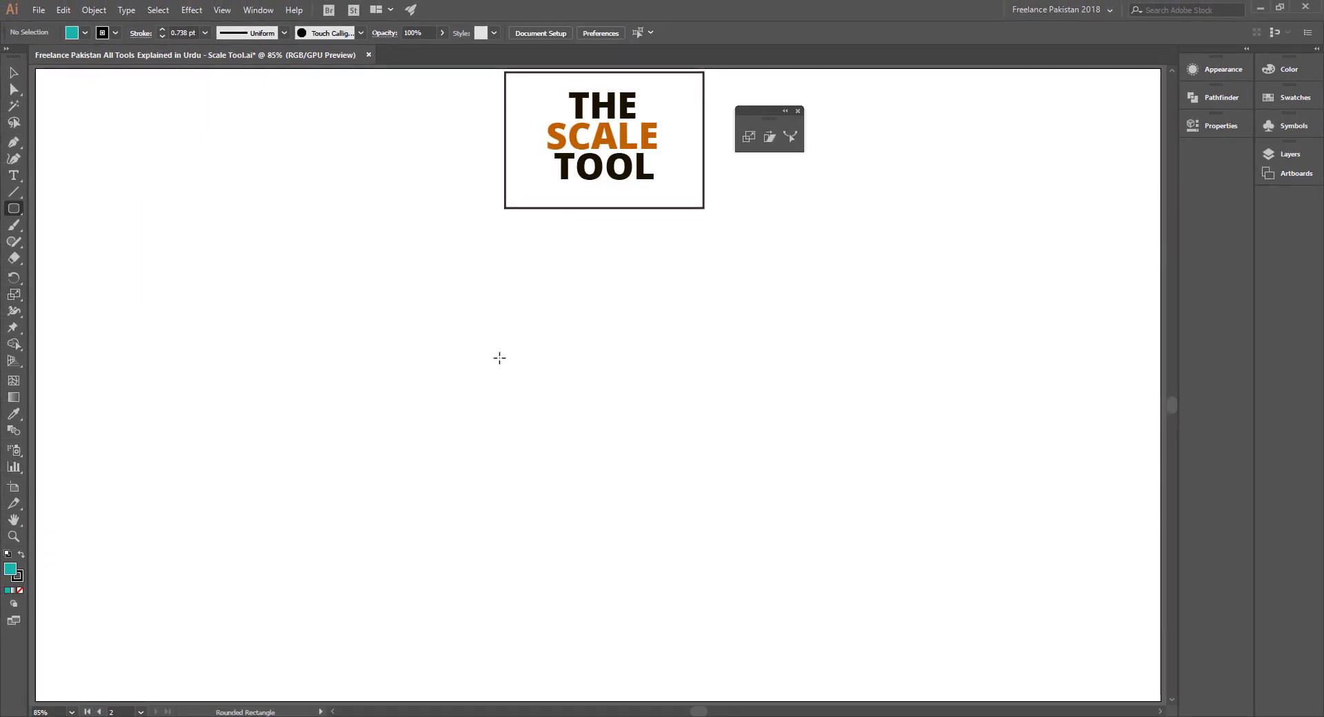
# Create a 100 × 150 px rounded rectangle with a 10 px corner radius
pyautogui.click(624, 375)
pyautogui.write('100')
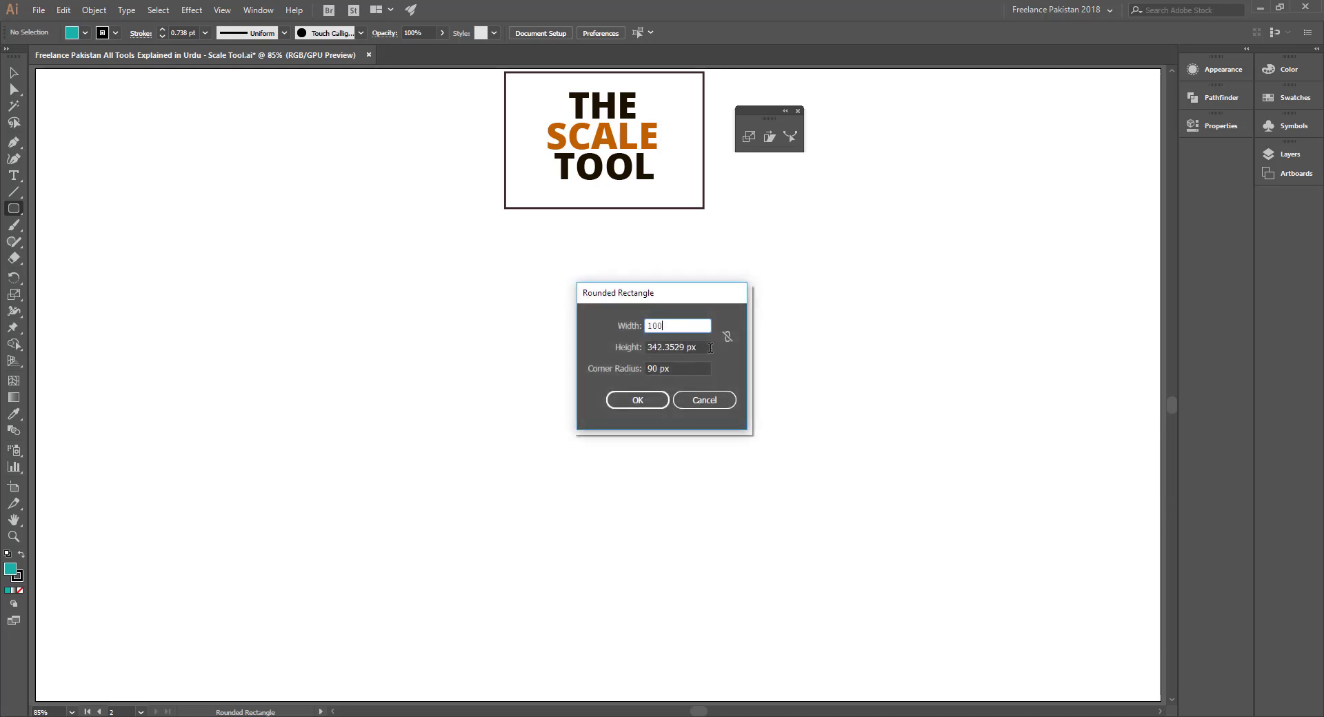
pyautogui.press('Tab')
pyautogui.write('1')
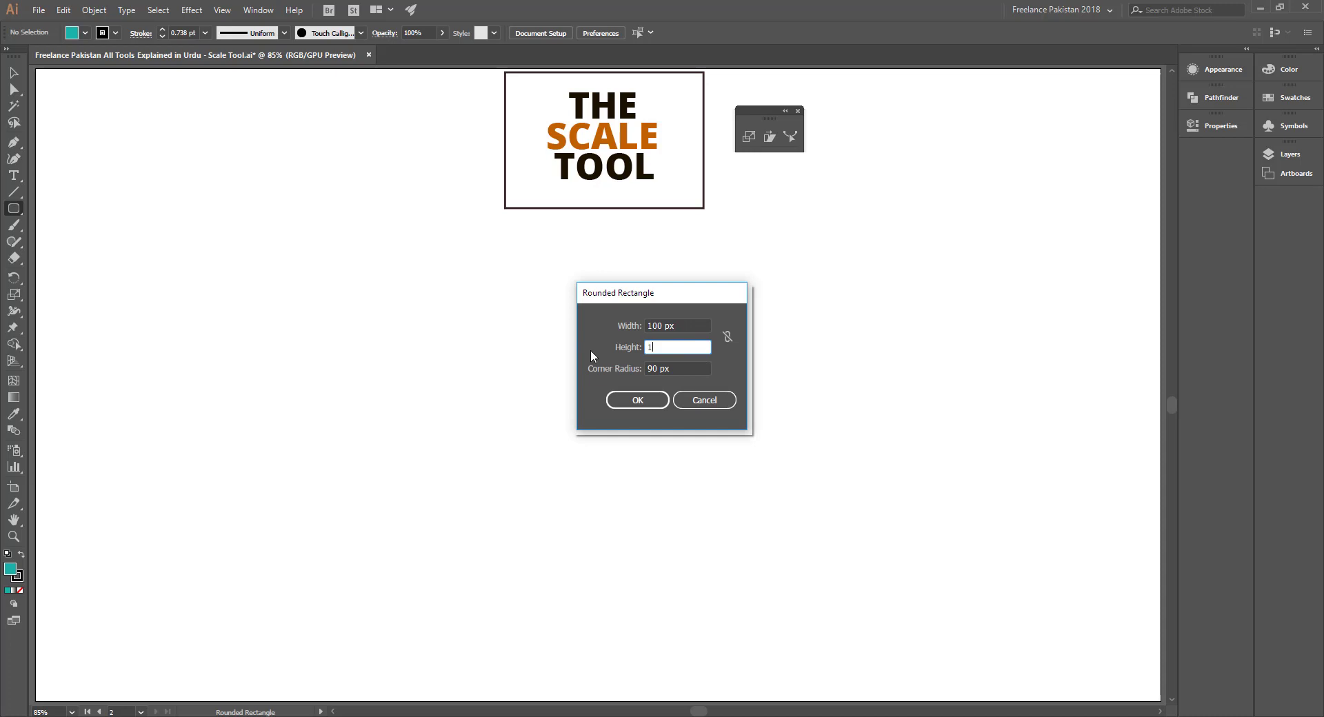
pyautogui.write('50')
pyautogui.moveTo(652, 368); pyautogui.dragTo(634, 372)
pyautogui.write('1')
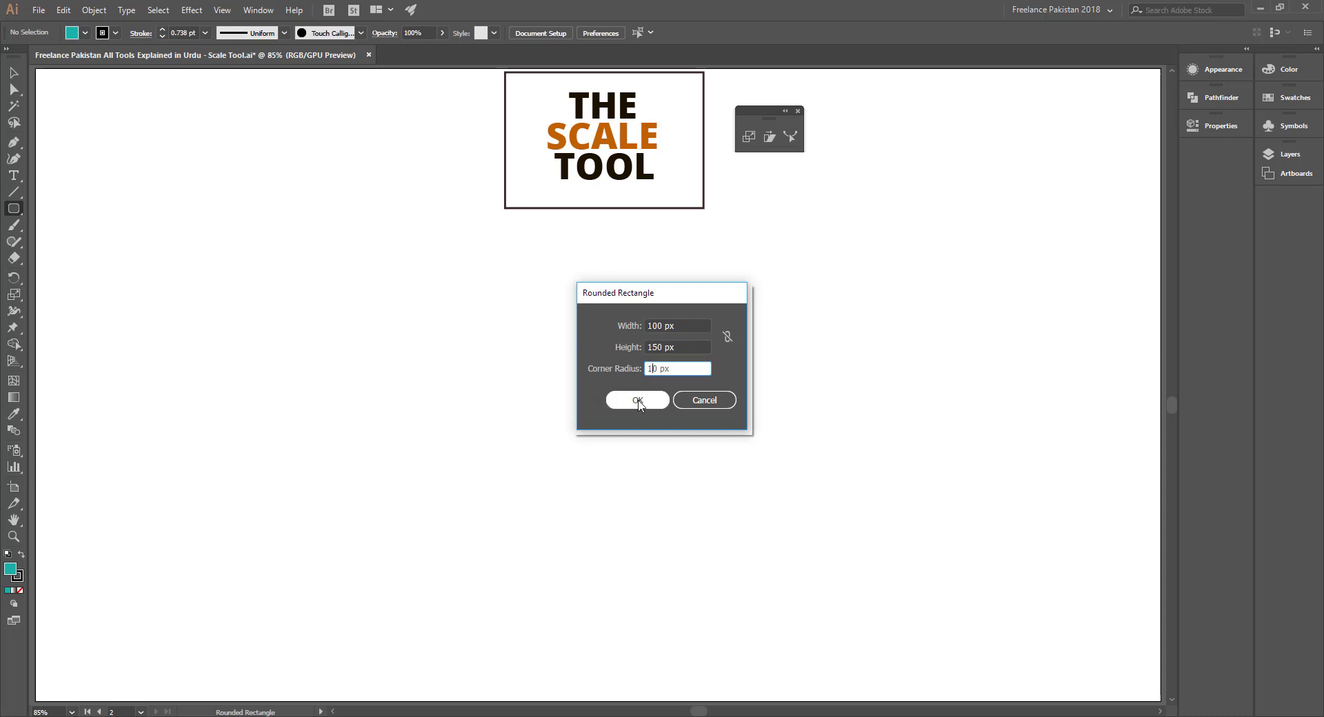
pyautogui.click(638, 400)
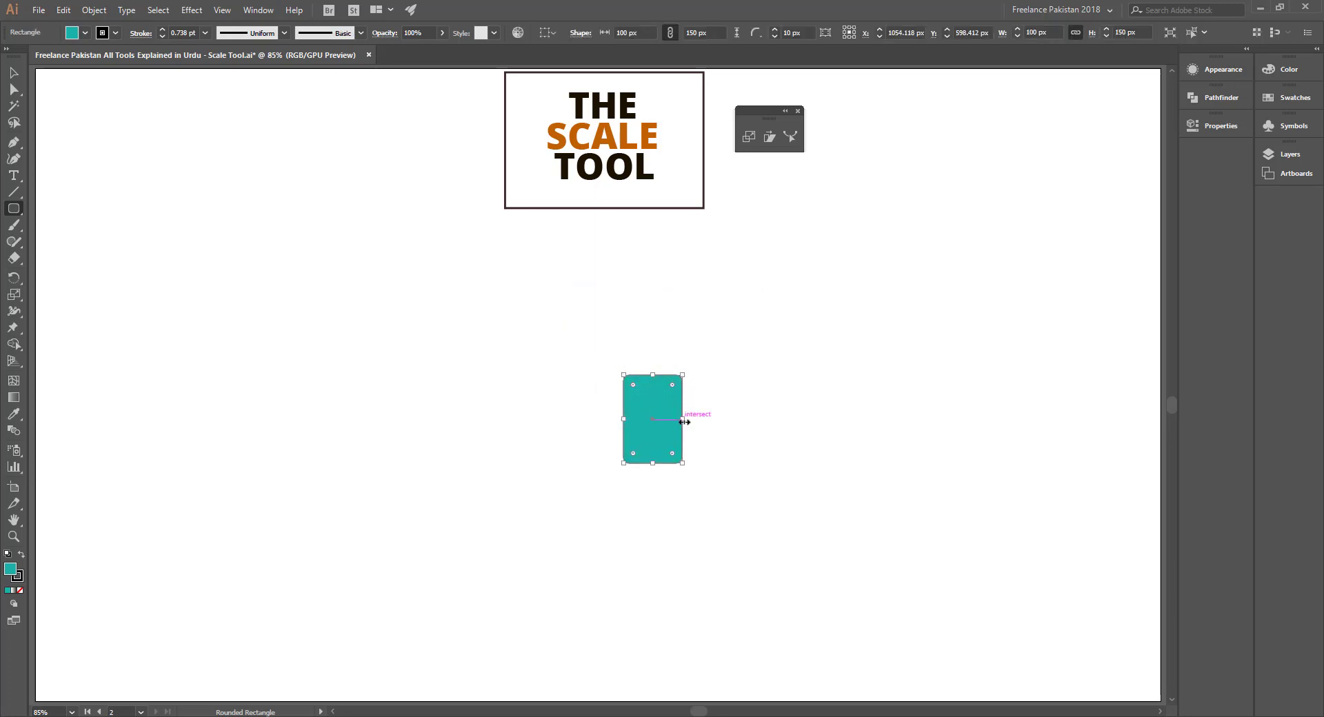
# Open the Scale dialog and enter a non-uniform scale of 350% horizontal, 150% vertical
pyautogui.click(749, 141)
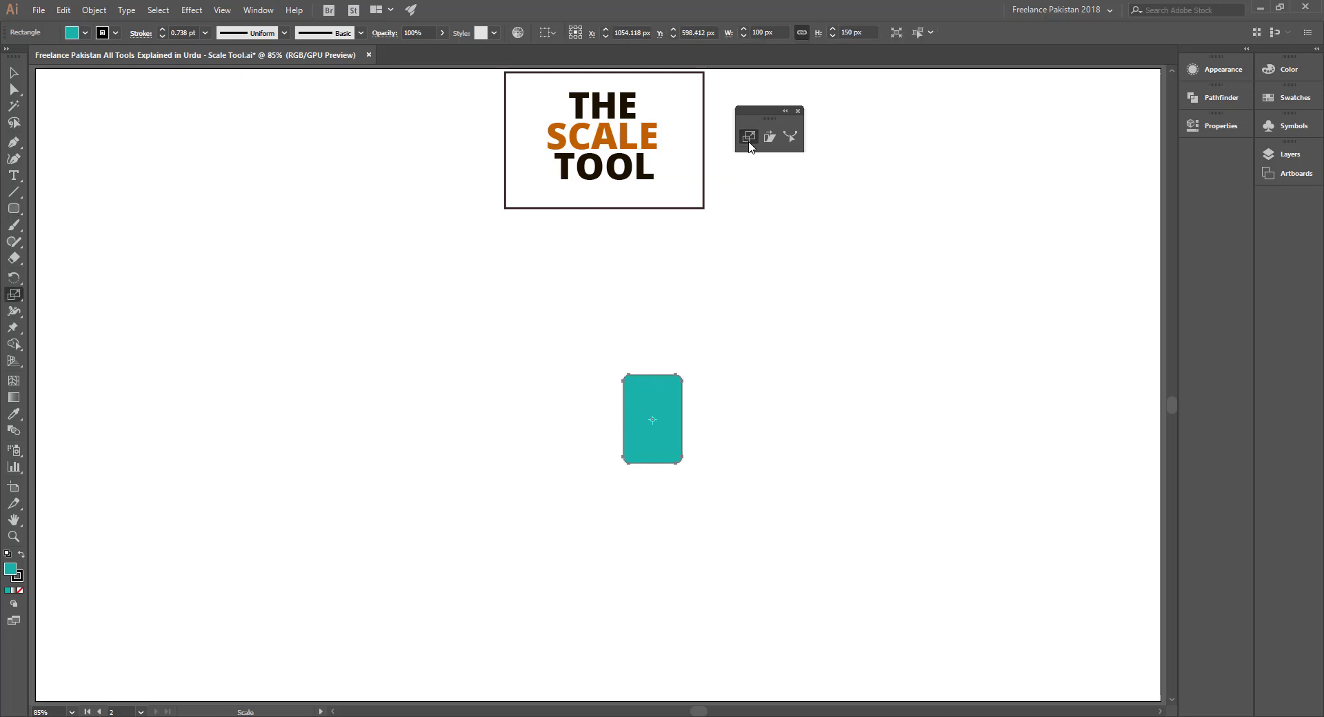
pyautogui.doubleClick(749, 138)
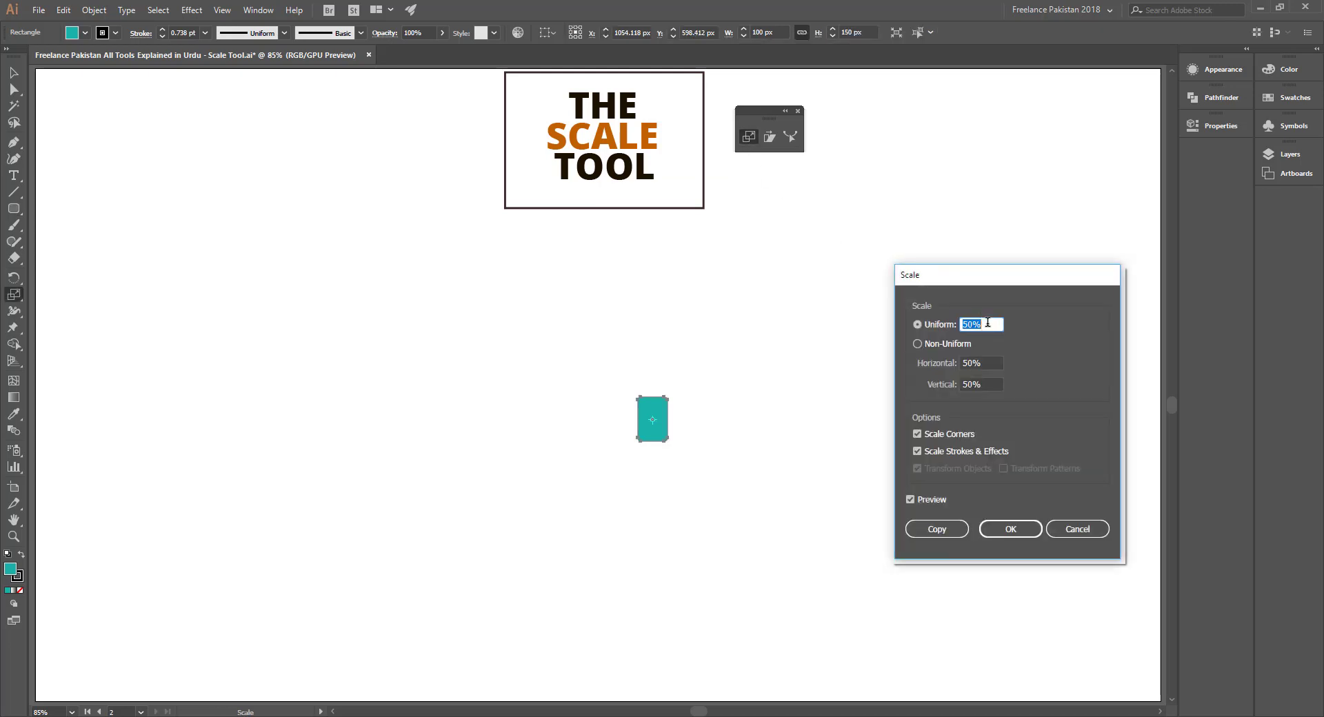
pyautogui.write('150')
pyautogui.press('Tab')
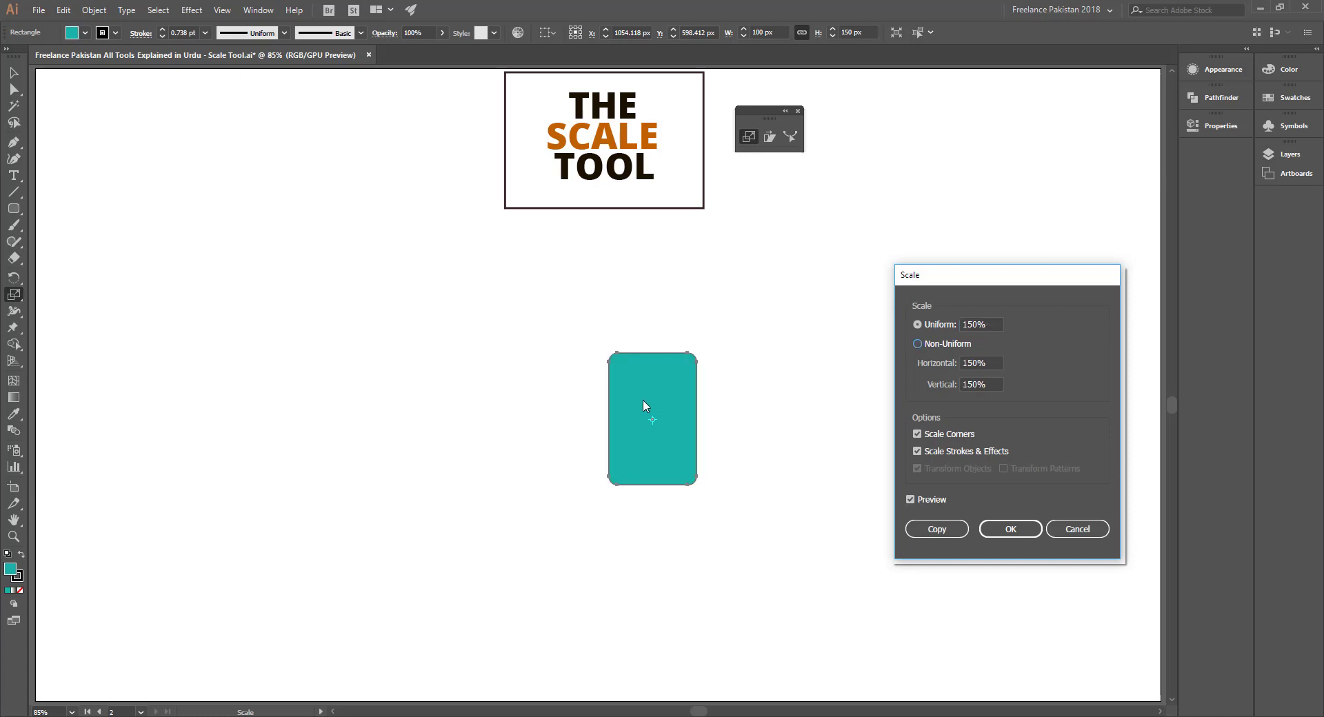
pyautogui.click(918, 344)
pyautogui.press('Tab')
pyautogui.hotkey('shift', 'Tab')
pyautogui.write('35')
pyautogui.write('0')
pyautogui.press('Tab')
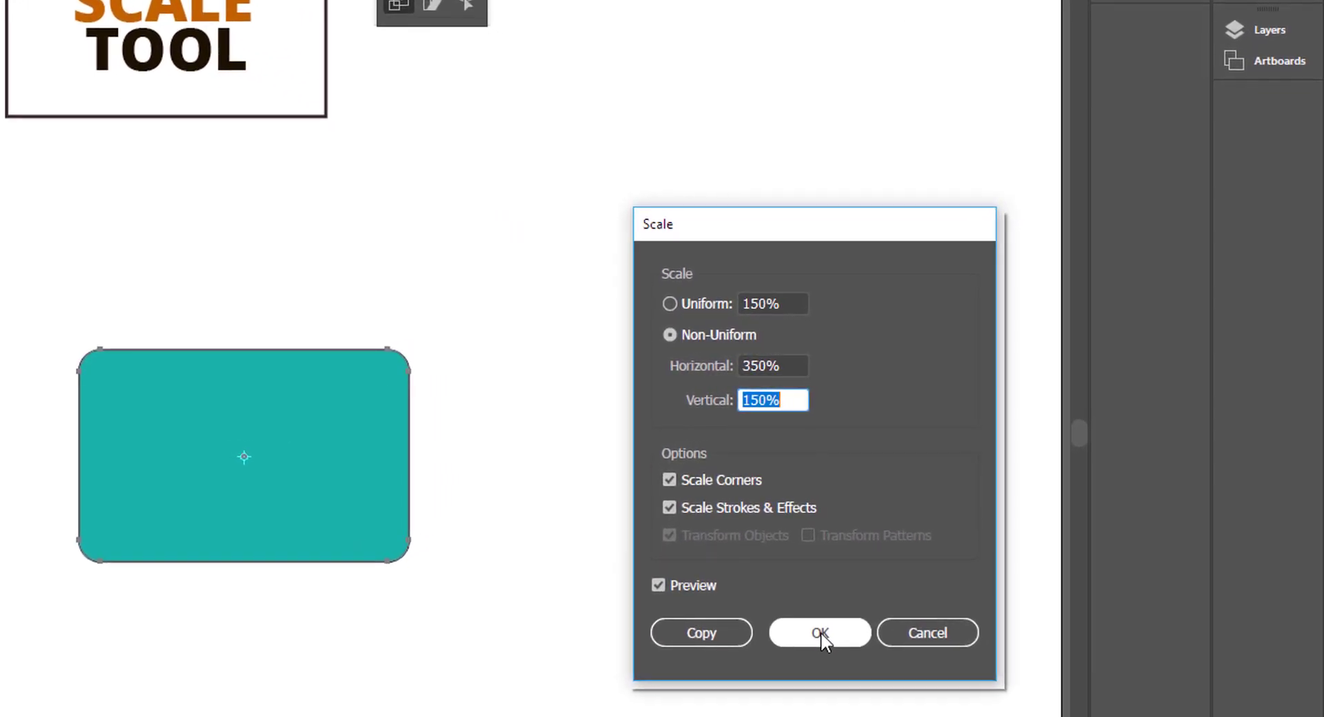
# Uncheck Scale Strokes & Effects, keep Scale Corners on, and compare the preview
pyautogui.click(667, 508)
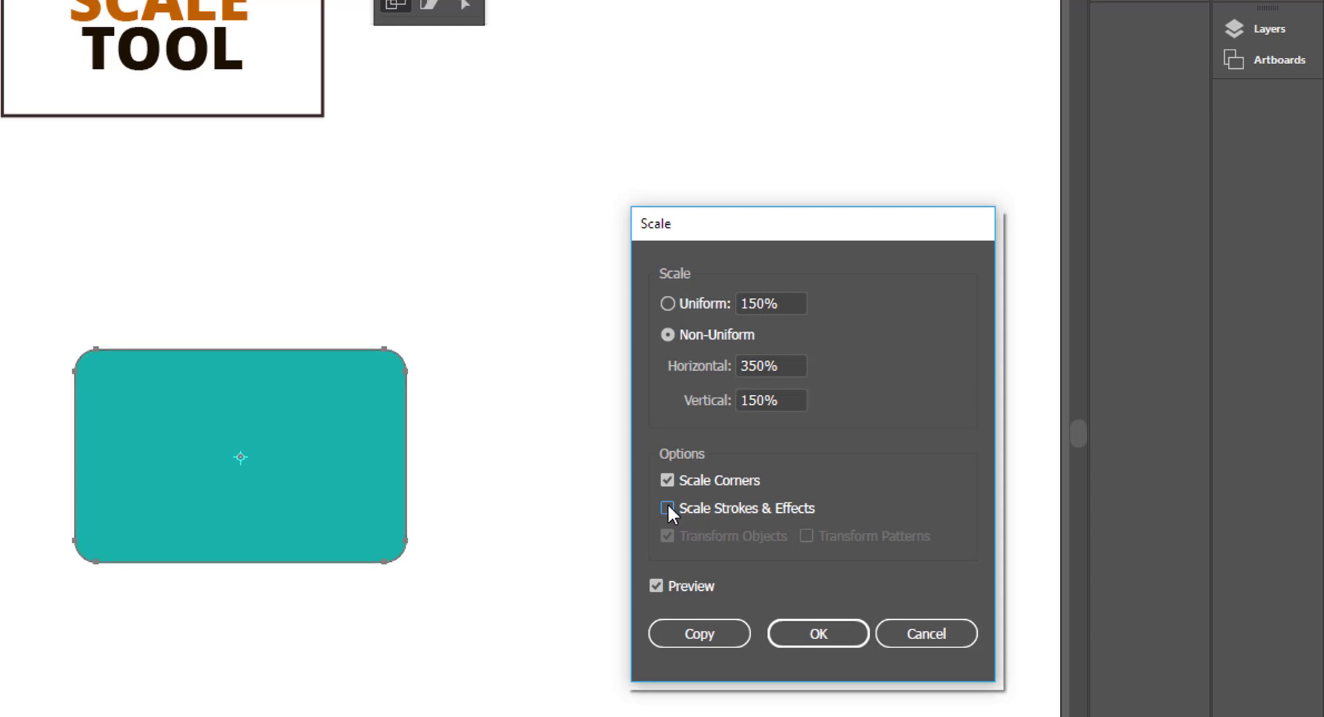
pyautogui.click(666, 508)
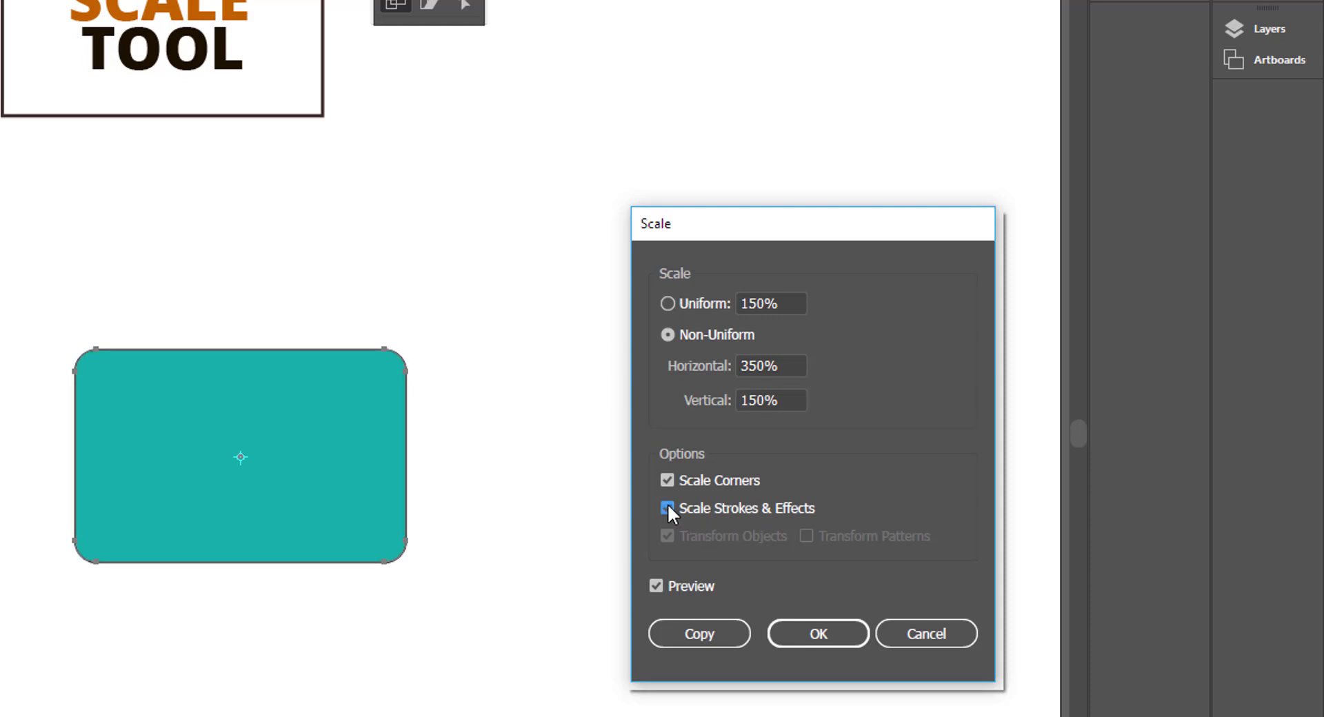
pyautogui.click(667, 508)
pyautogui.click(667, 480)
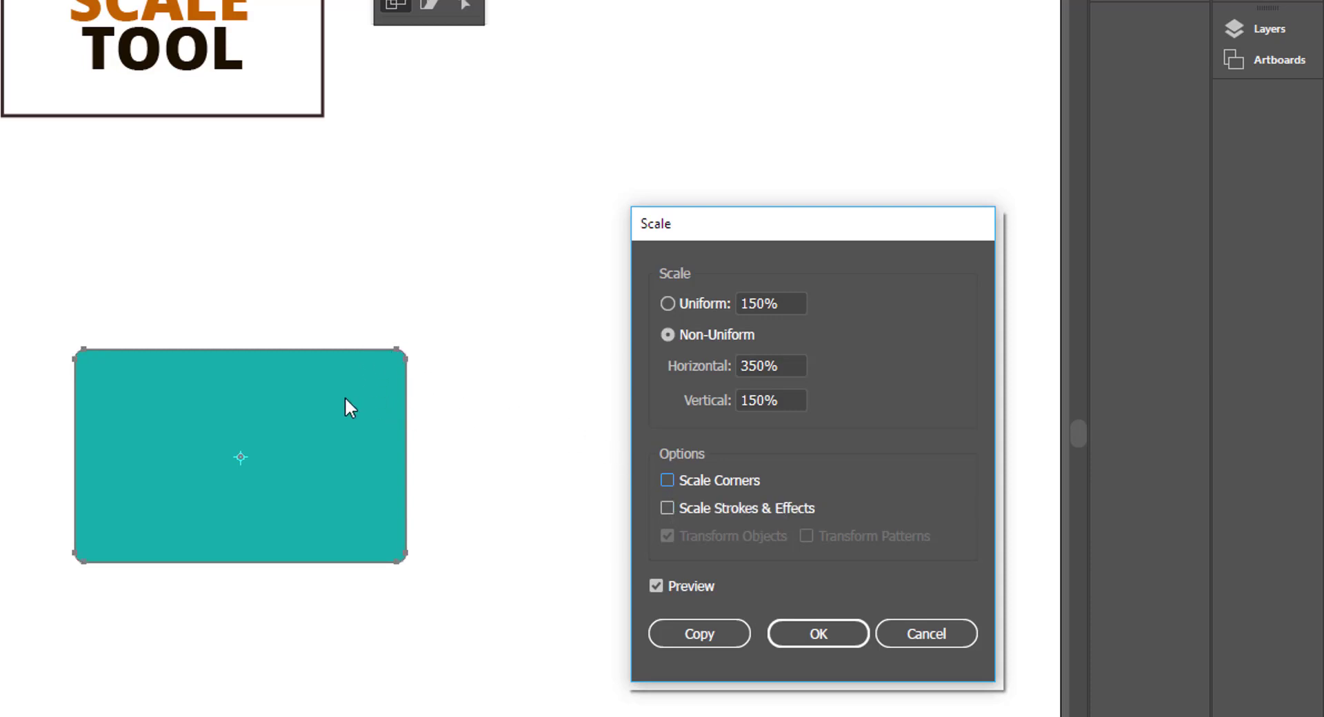
pyautogui.click(653, 585)
pyautogui.click(655, 585)
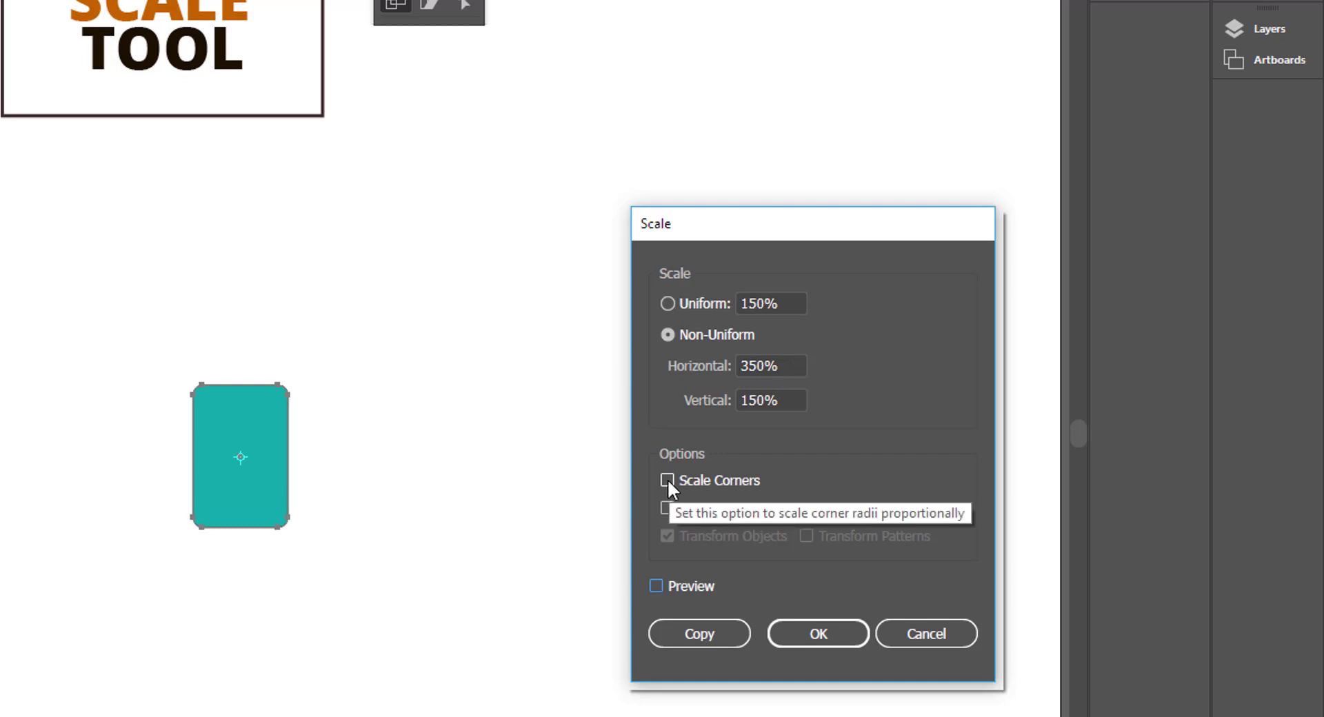
pyautogui.click(656, 586)
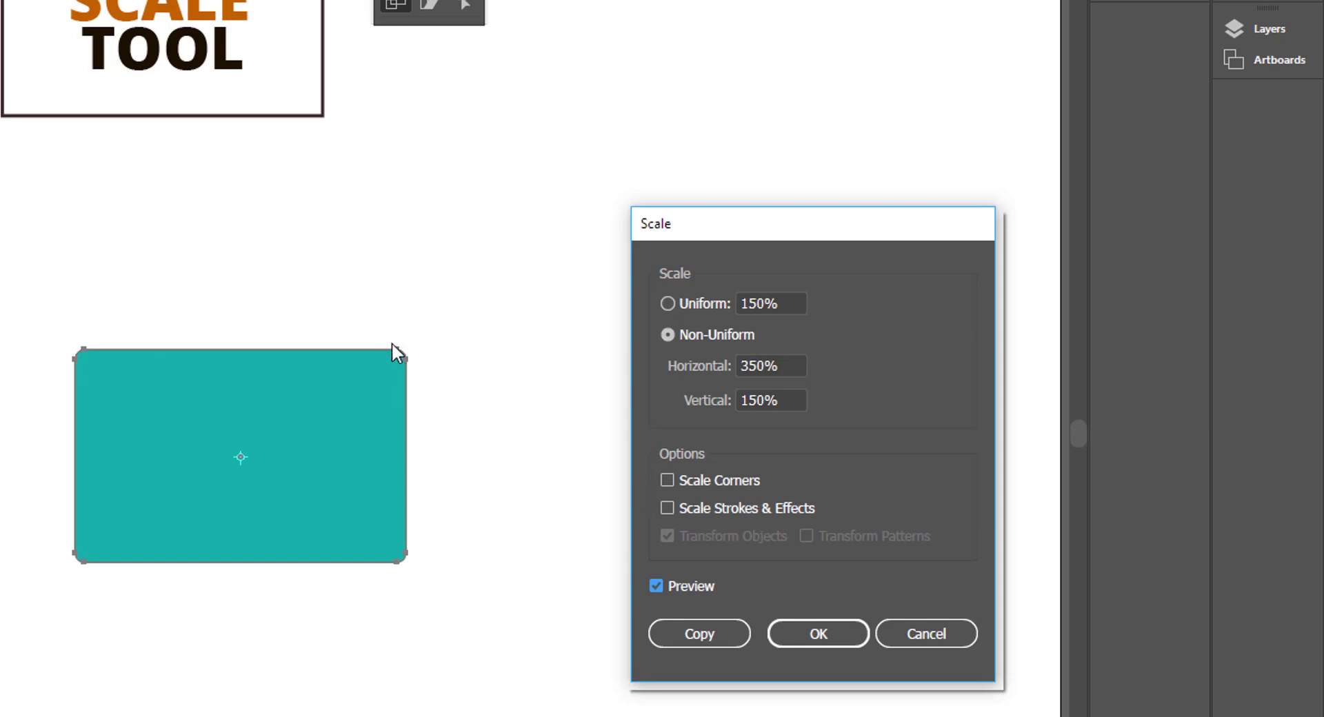
pyautogui.click(667, 480)
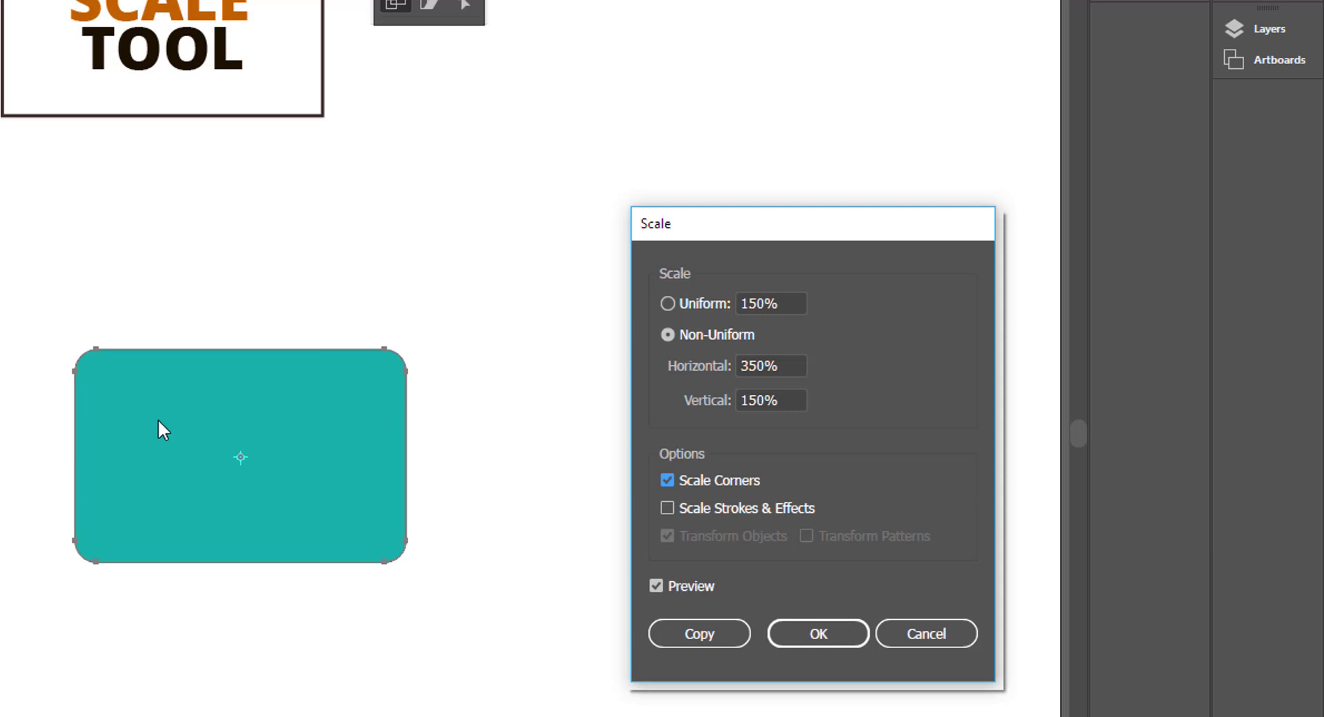
# Apply the 350% × 150% scale as a copy and place the small original beside it
pyautogui.click(697, 634)
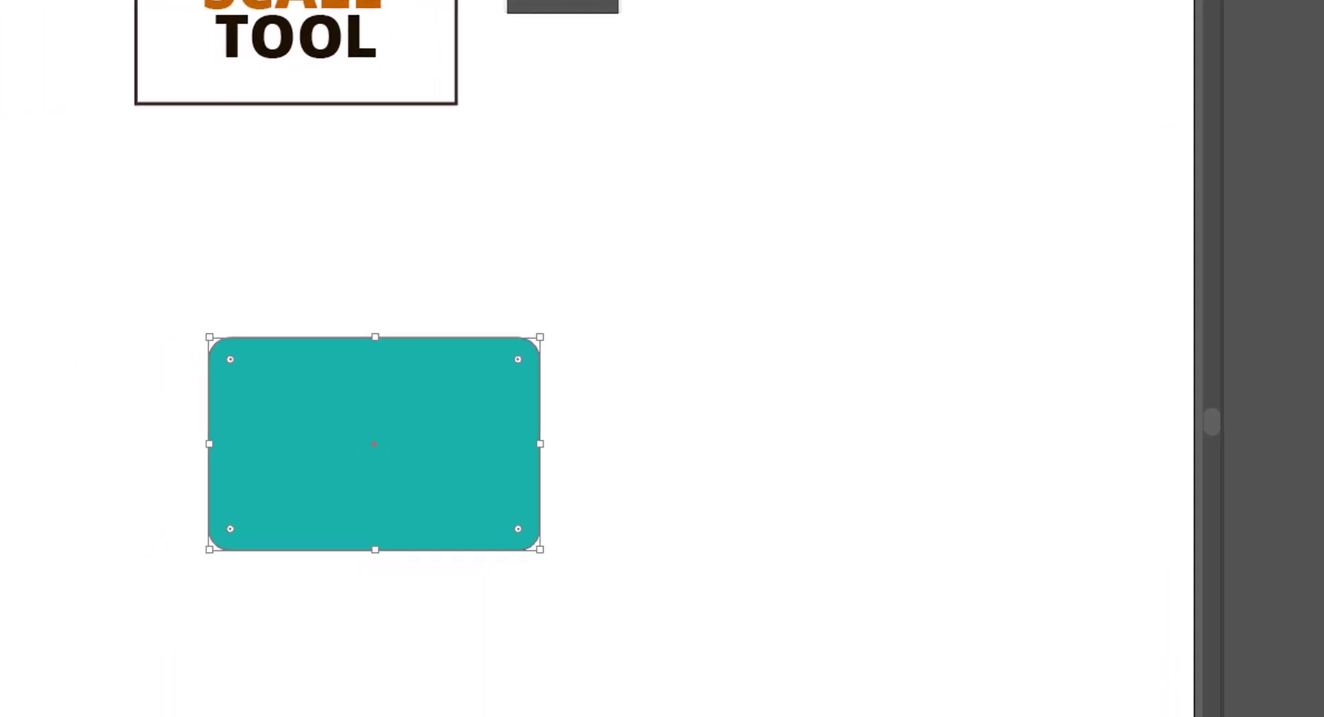
pyautogui.moveTo(700, 425)
pyautogui.mouseDown()
pyautogui.moveTo(487, 412)
pyautogui.moveTo(511, 411)
pyautogui.mouseUp()
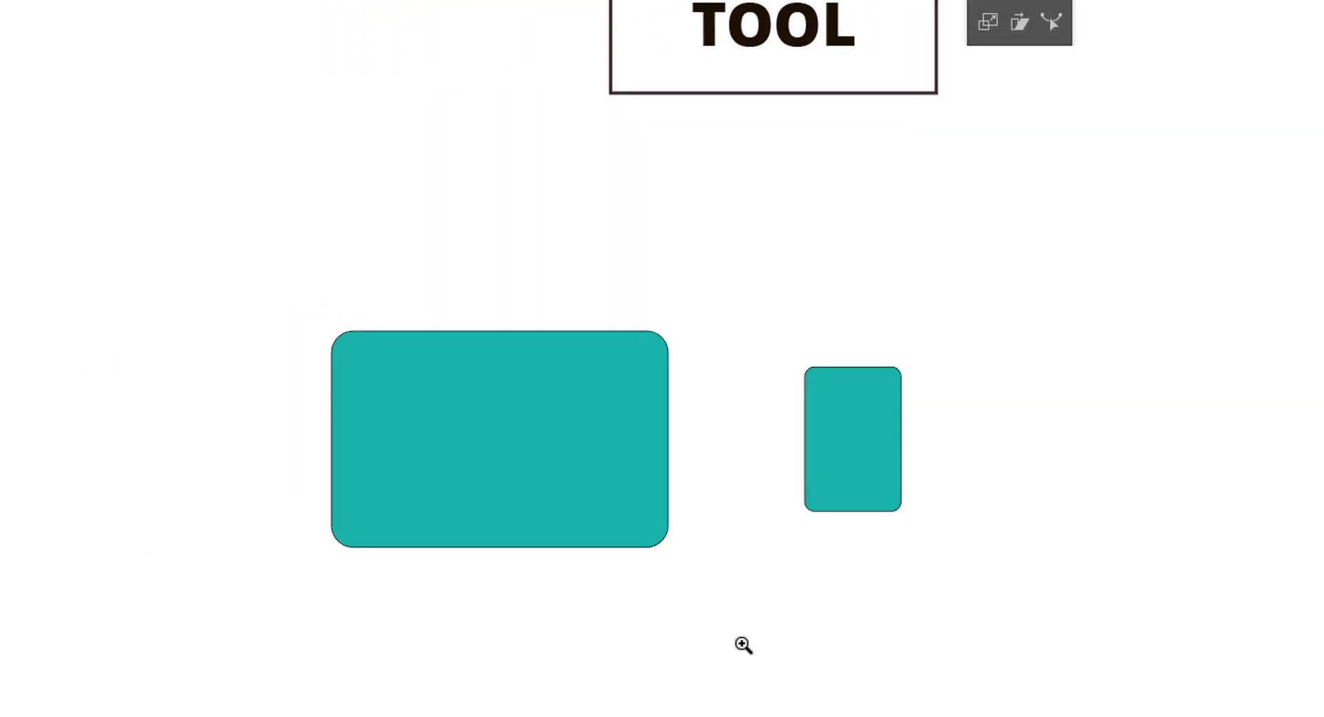
pyautogui.hscroll(-4, 948, 681)
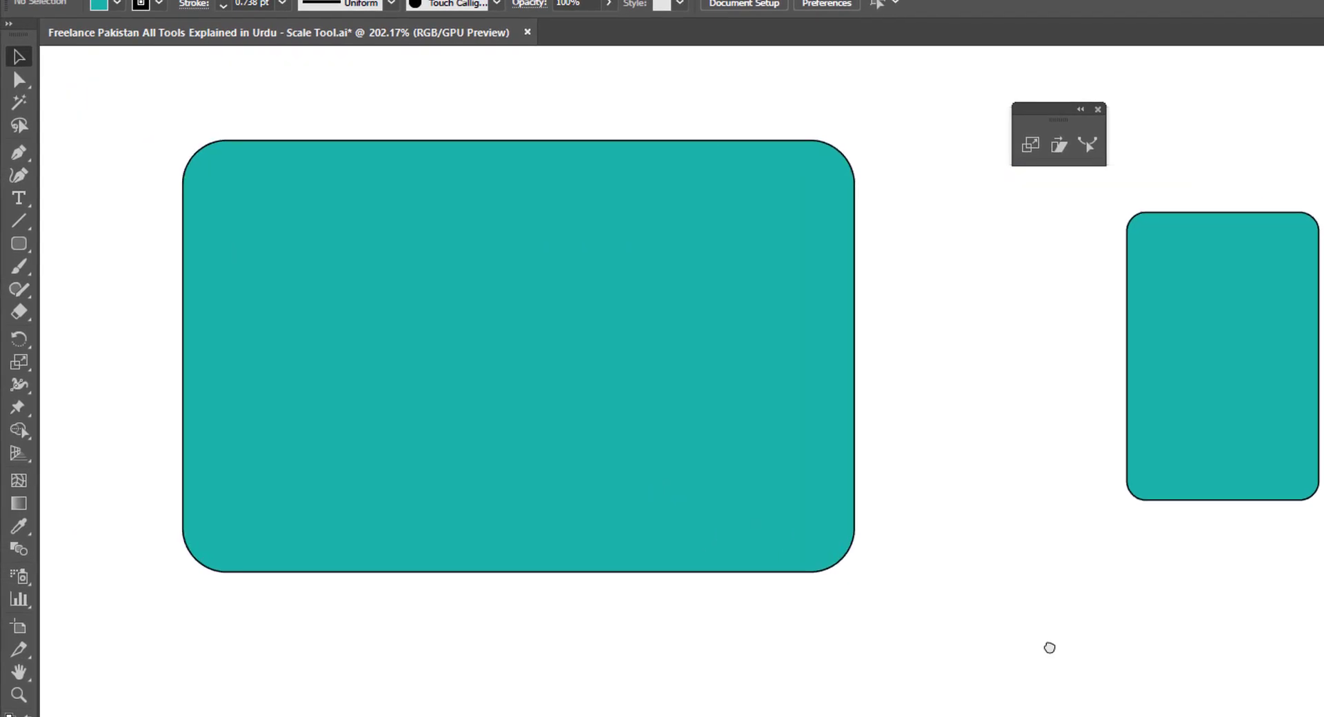
pyautogui.moveTo(1216, 411); pyautogui.dragTo(994, 411)
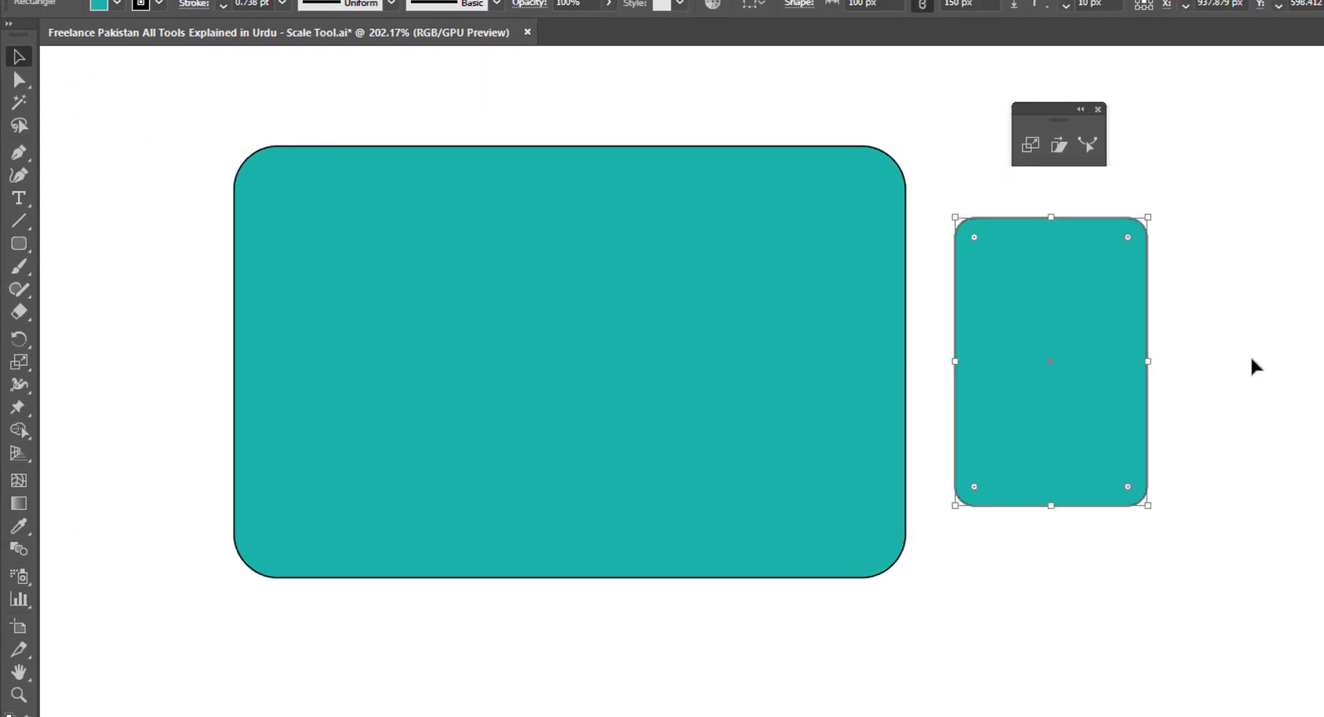
pyautogui.click(1250, 356)
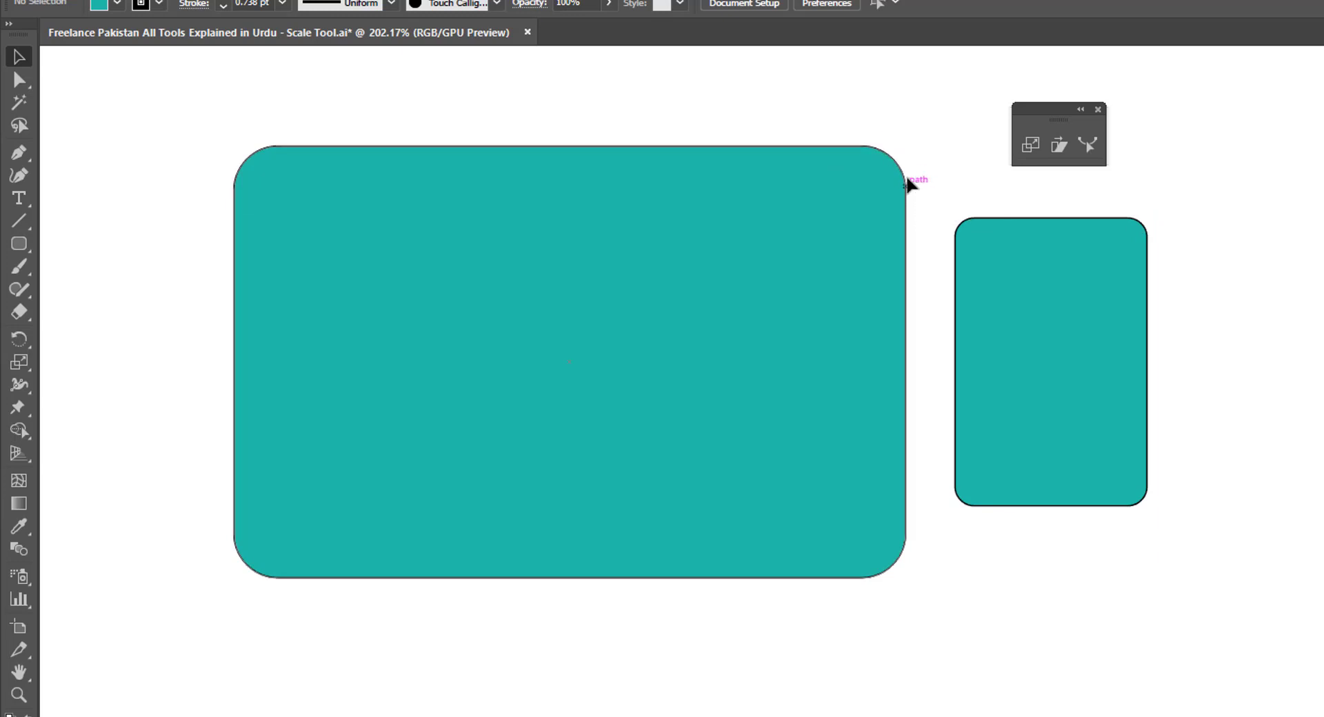
# Give the small rounded rectangle a 14 pt black stroke
pyautogui.click(1046, 358)
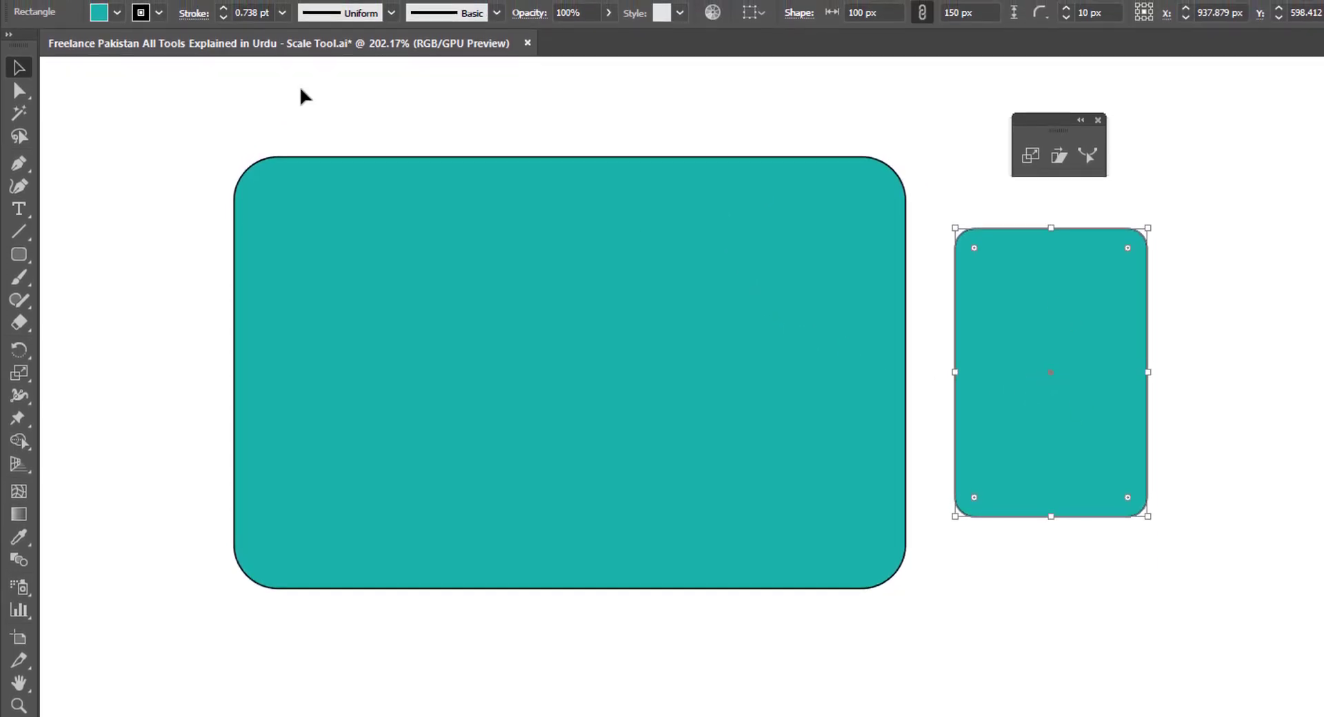
pyautogui.click(223, 33)
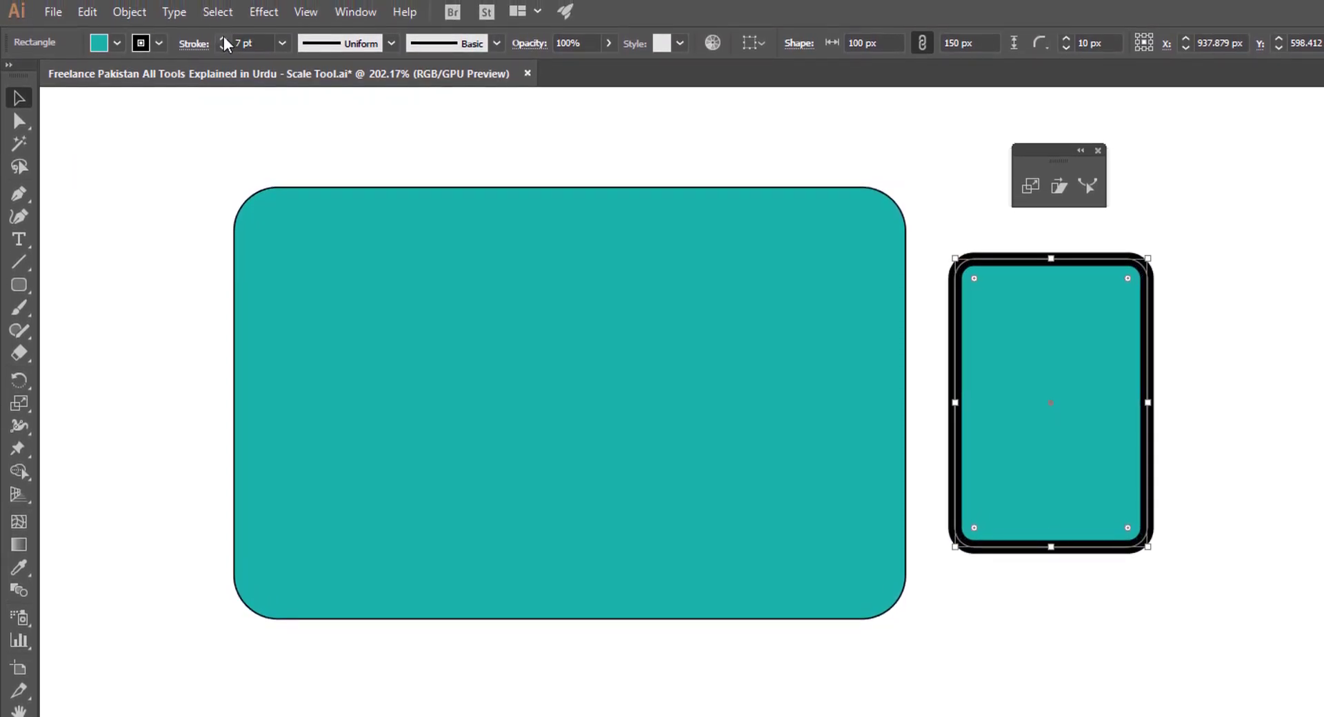
pyautogui.click(223, 40)
pyautogui.click(224, 39)
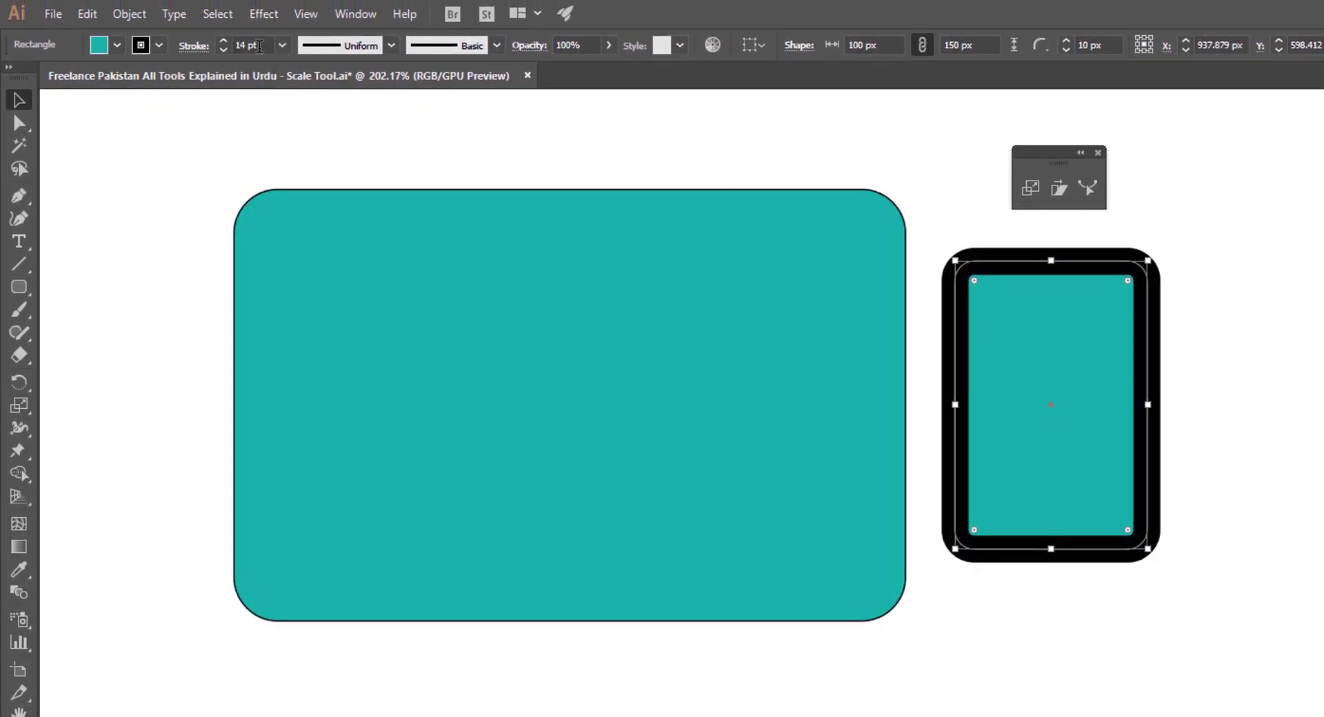
pyautogui.click(1289, 324)
pyautogui.click(1101, 380)
pyautogui.click(1027, 186)
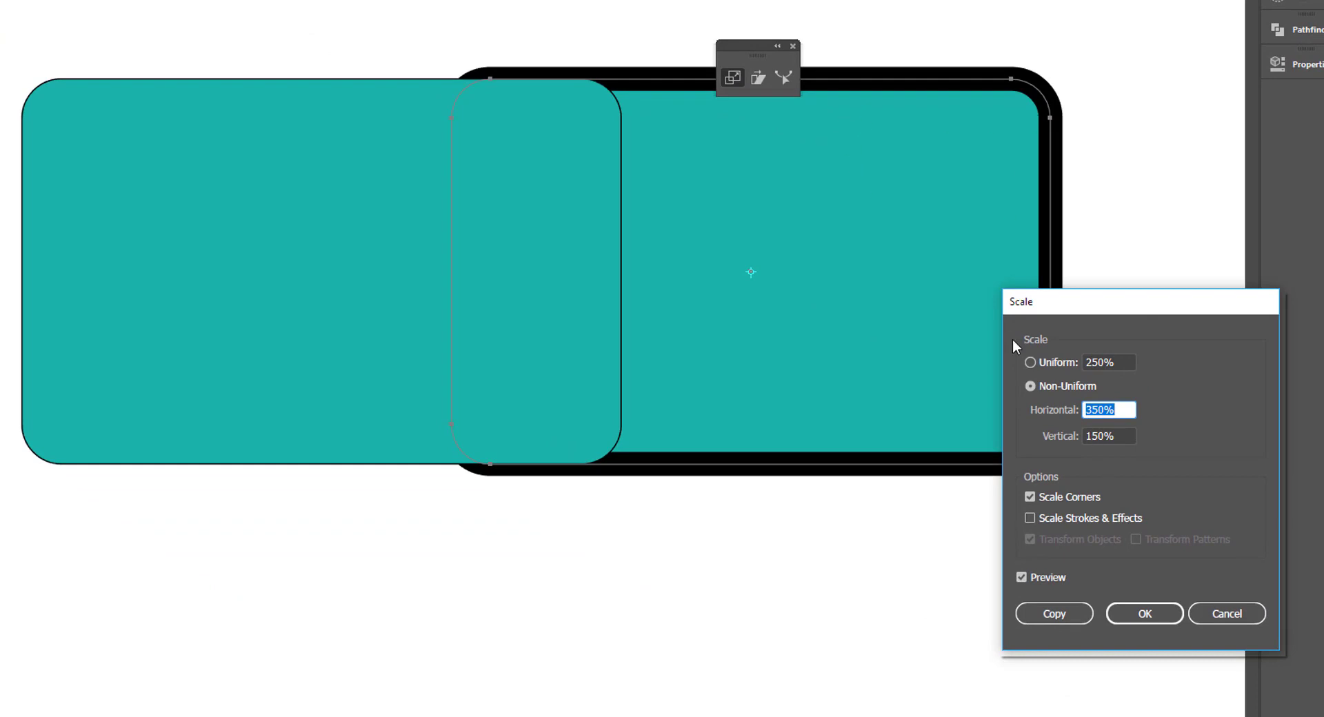
# Scale the outlined rectangle 350% × 150% with Scale Corners and Scale Strokes & Effects checked
pyautogui.click(1018, 445)
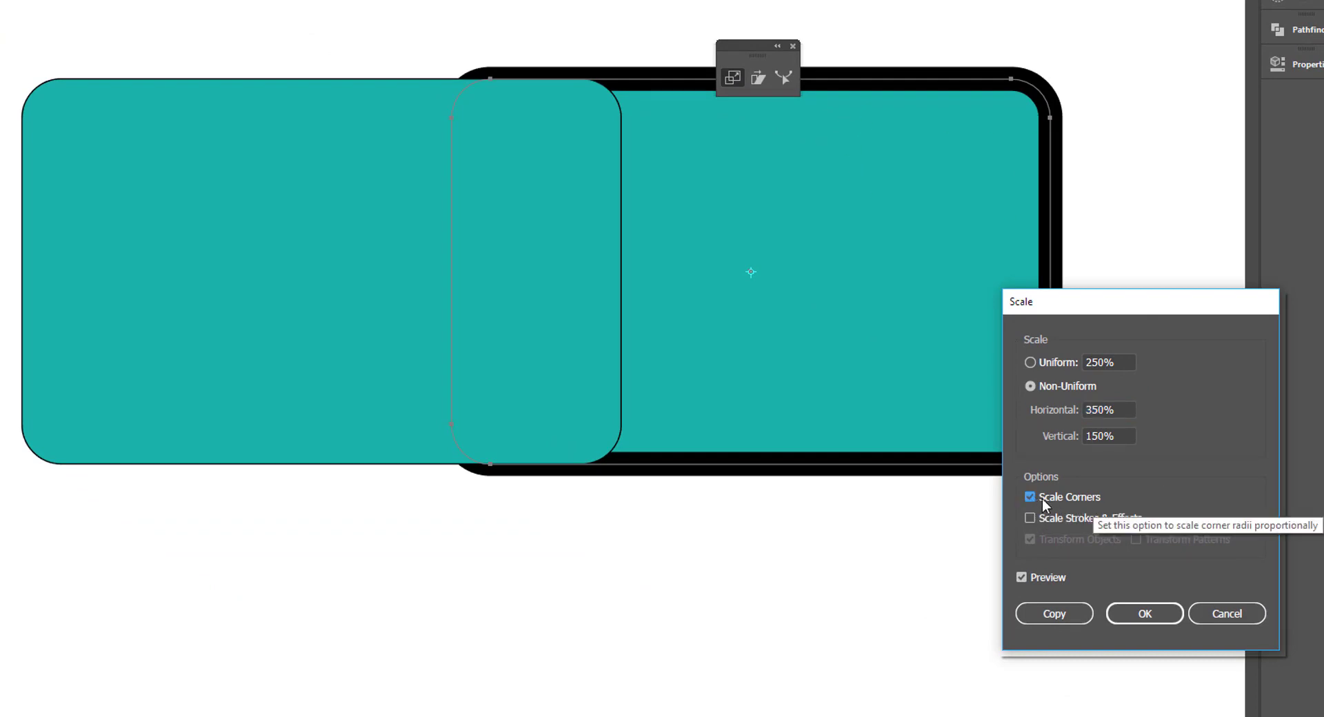
pyautogui.click(1030, 497)
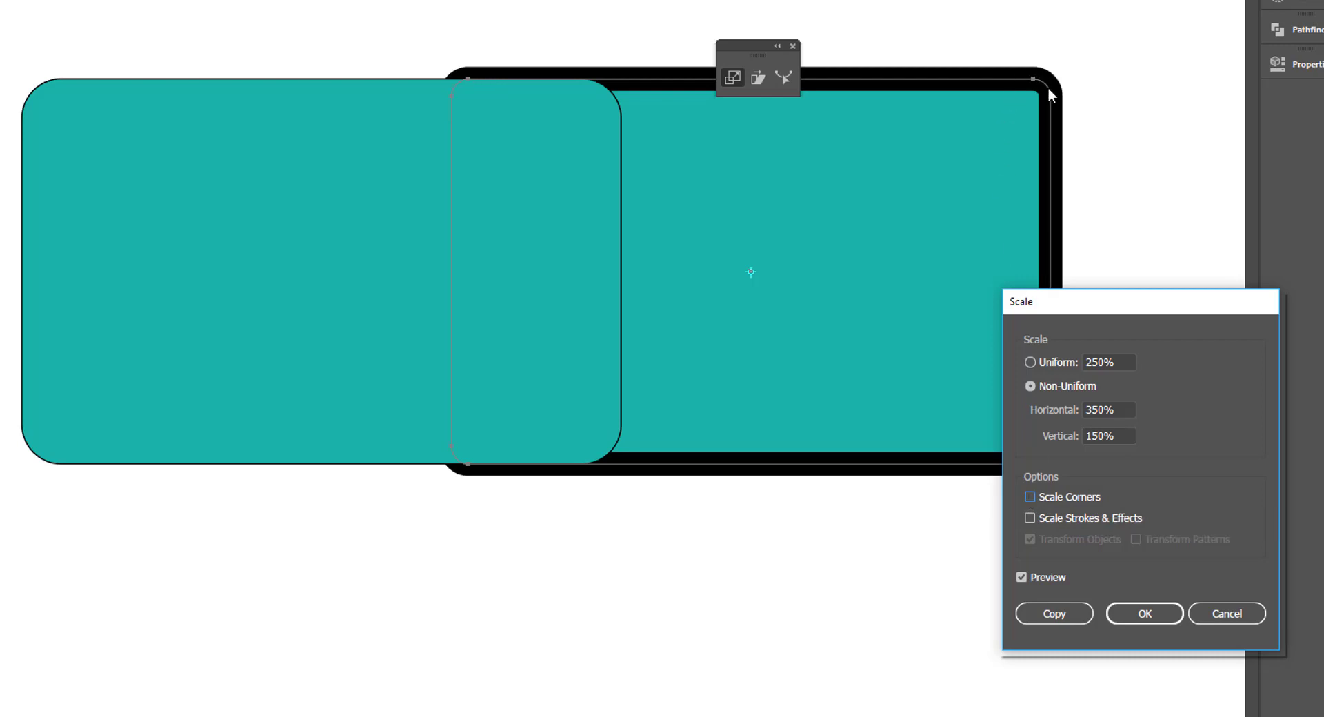
pyautogui.click(1022, 578)
pyautogui.click(1022, 577)
pyautogui.click(1030, 496)
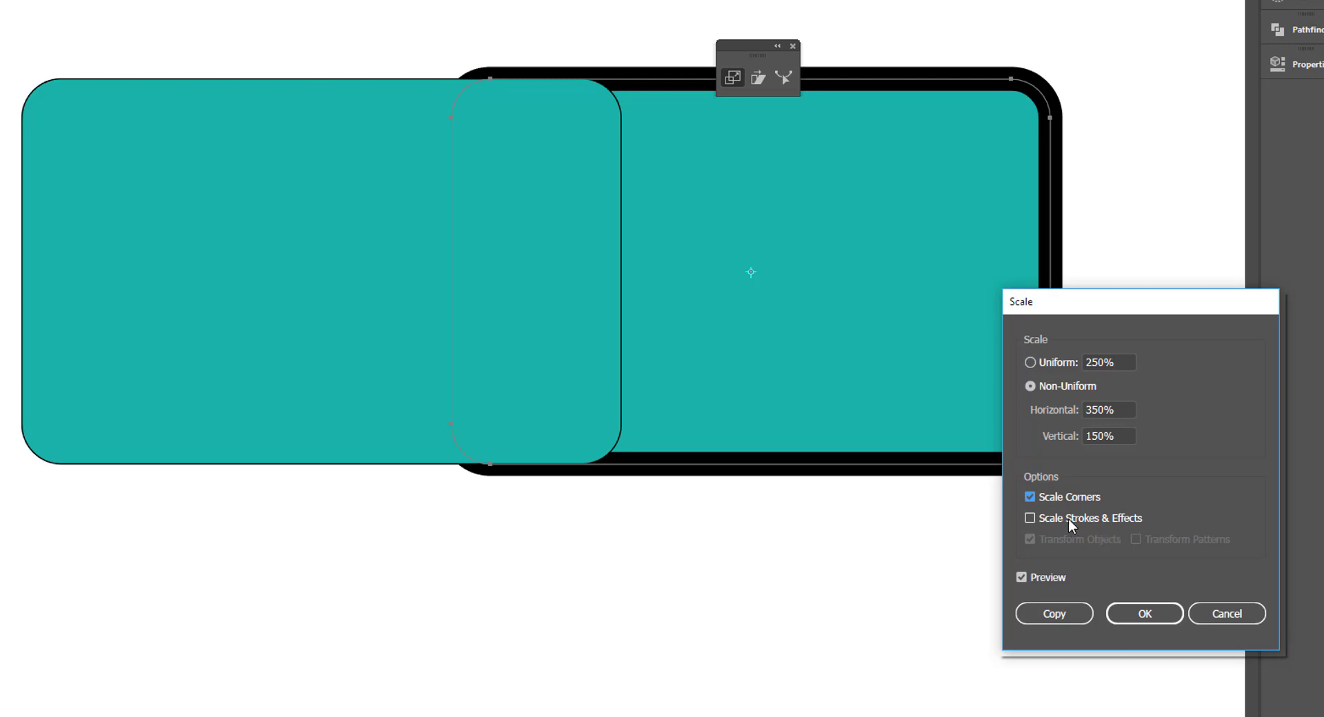
pyautogui.click(1030, 518)
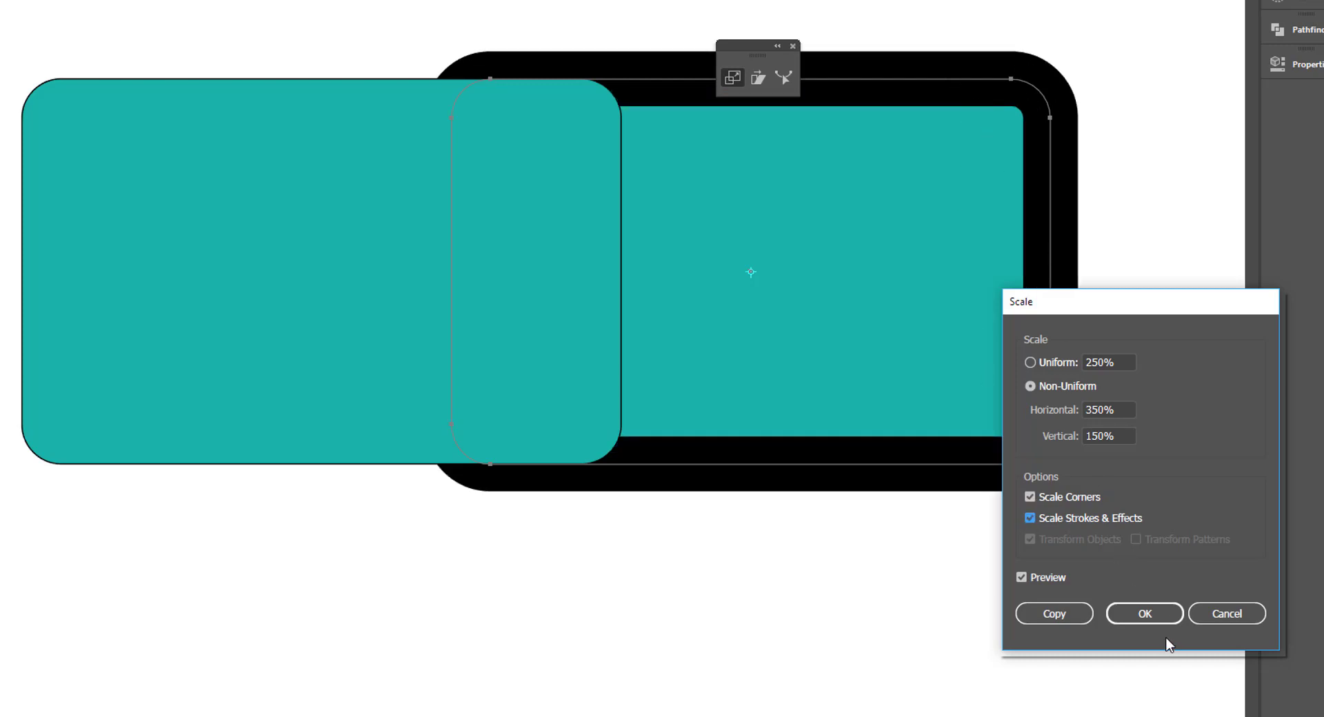
pyautogui.click(1148, 620)
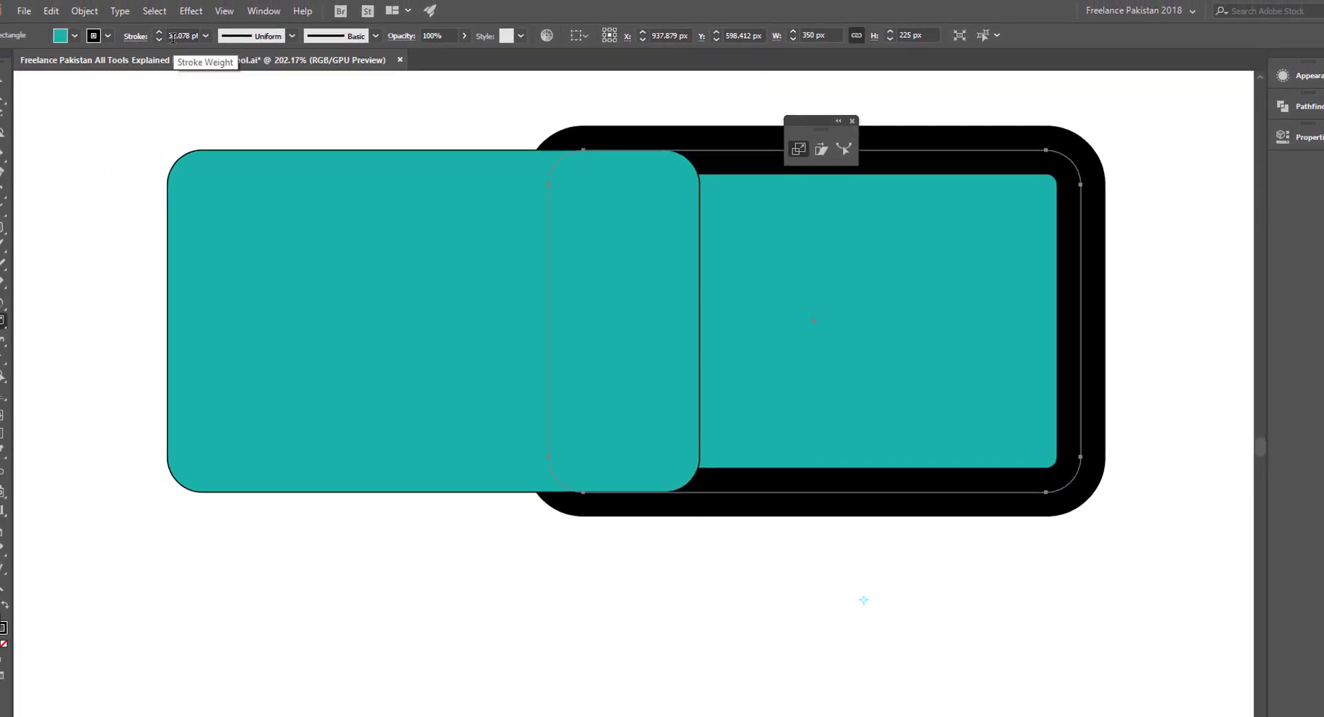
# Undo the scale so the outlined rectangle returns to 100 × 150 px, then select it
pyautogui.click(3, 80)
pyautogui.click(1152, 246)
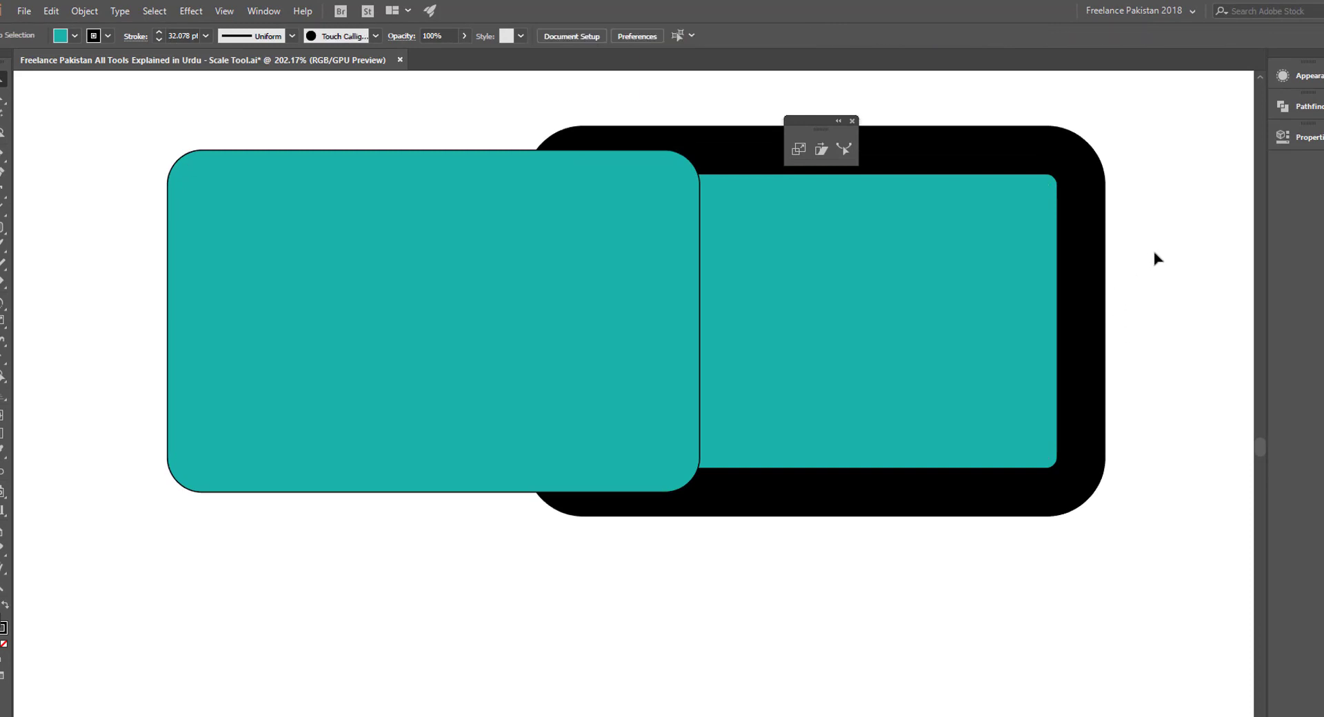
pyautogui.click(955, 279)
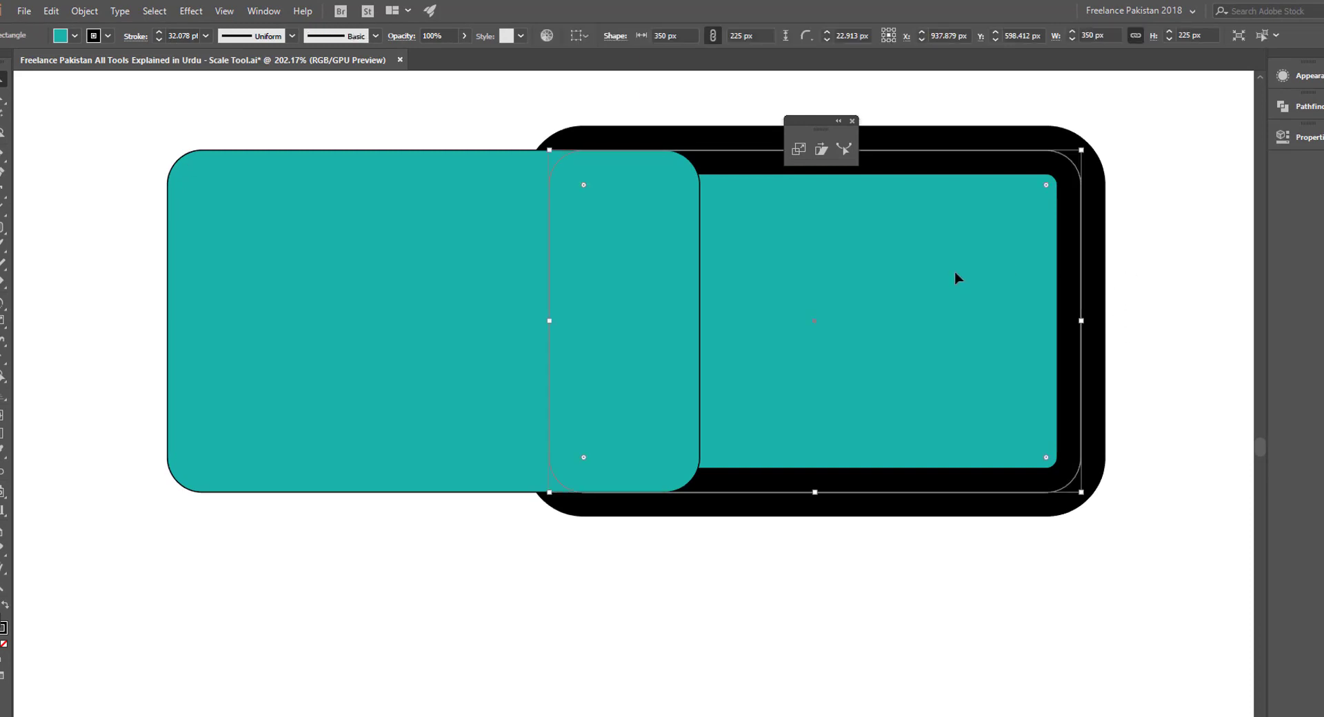
pyautogui.hotkey('ctrl', 'z')
pyautogui.click(957, 271)
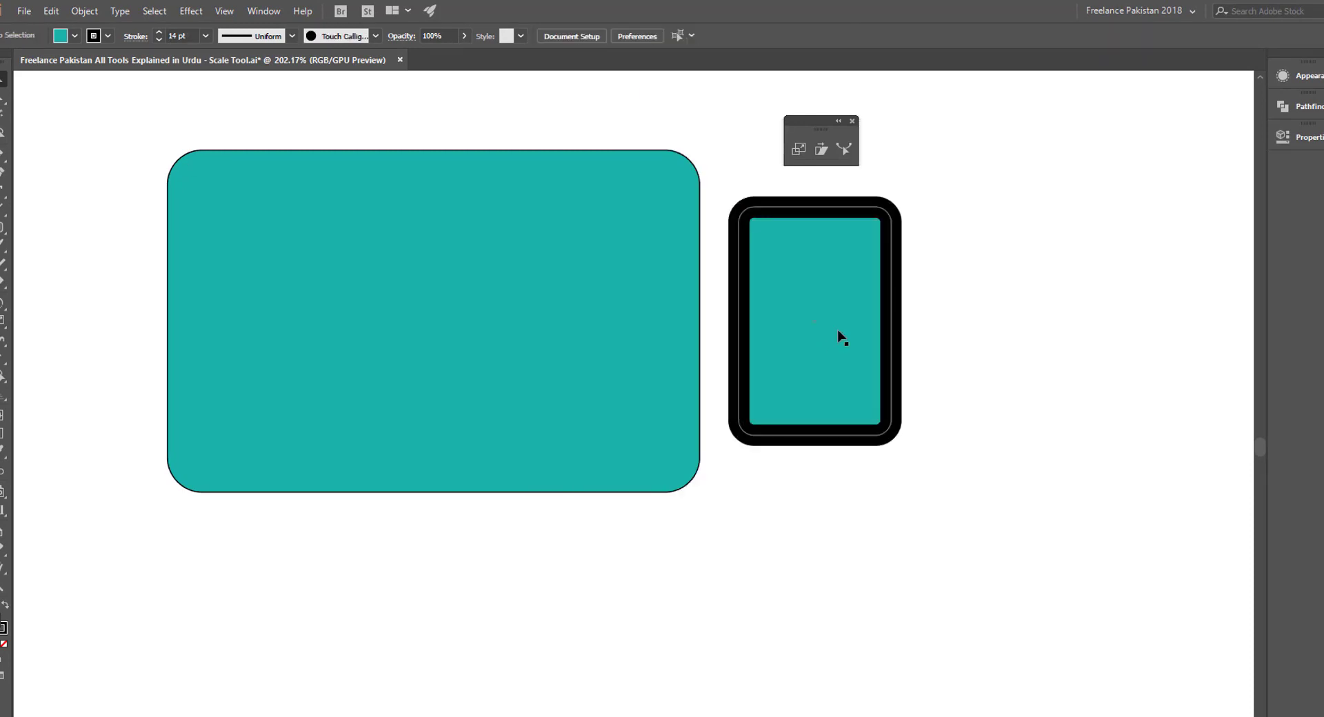
pyautogui.click(839, 333)
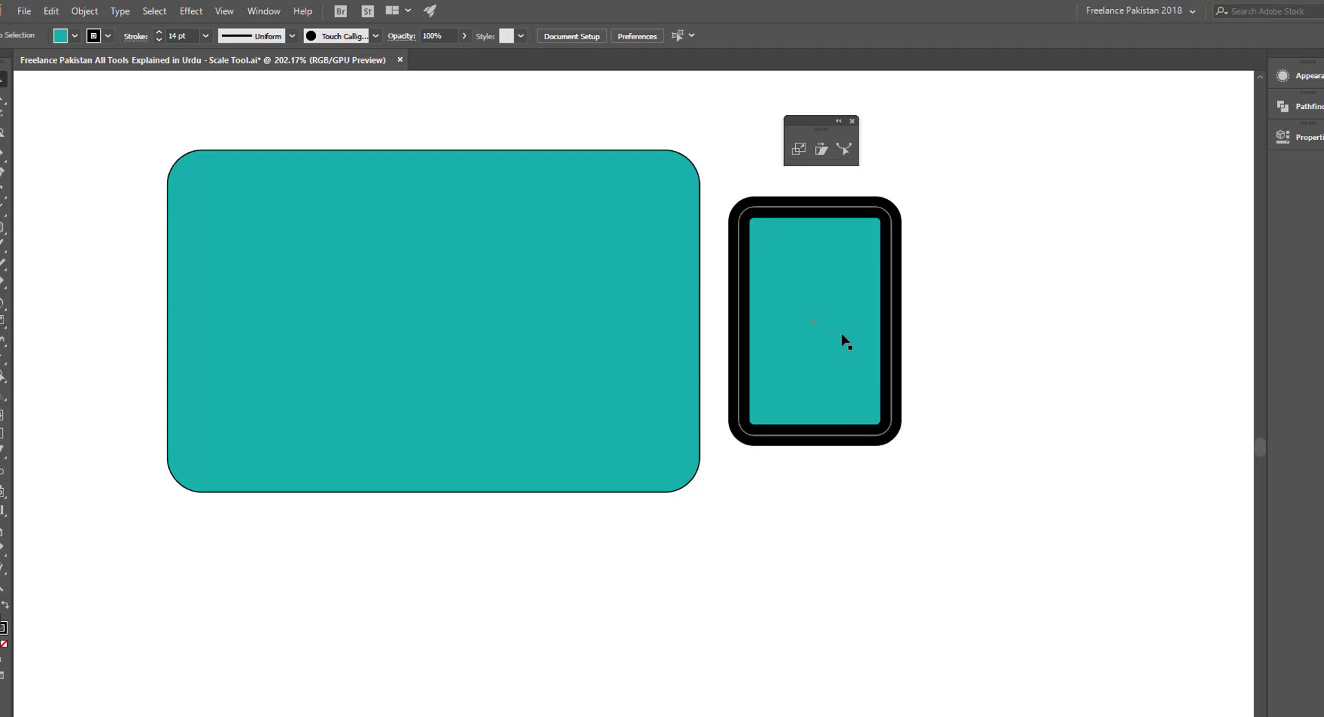
# Copy the framed rectangle at Uniform 50% with corners and strokes scaled: 50 × 75 px, 7 pt stroke
pyautogui.doubleClick(799, 149)
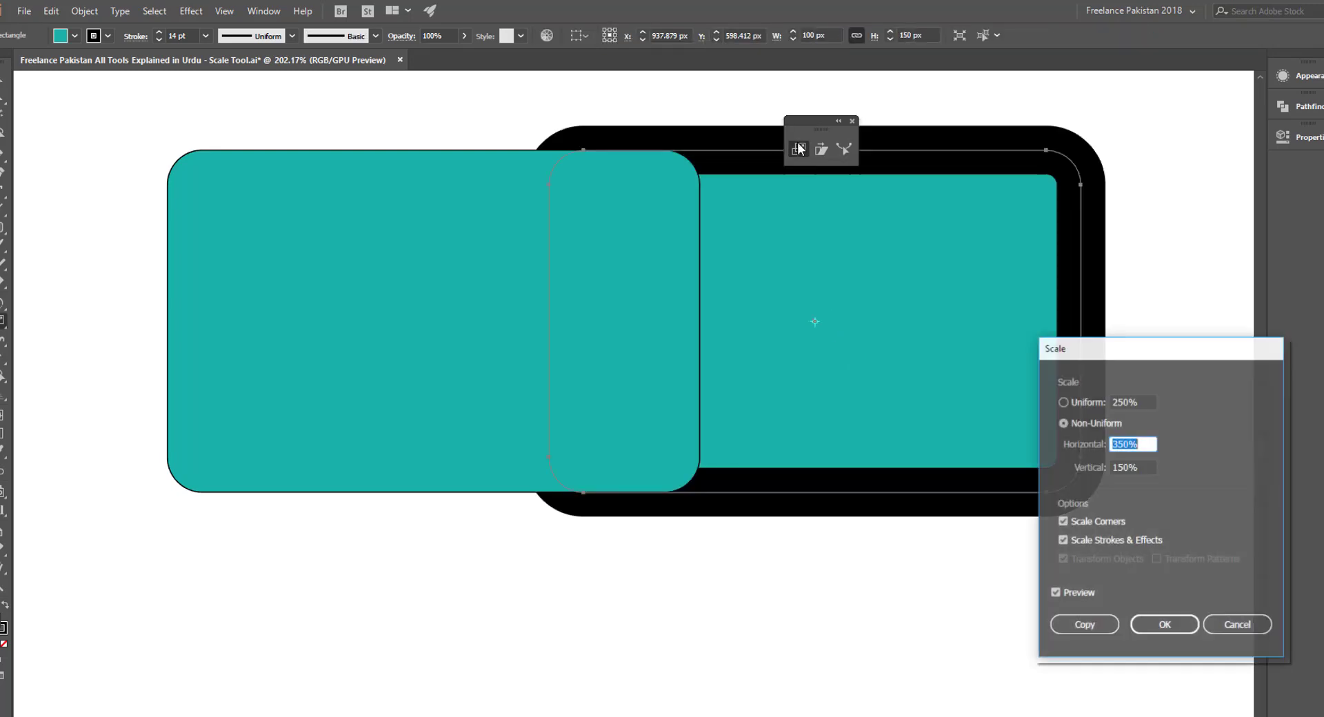
pyautogui.click(1063, 402)
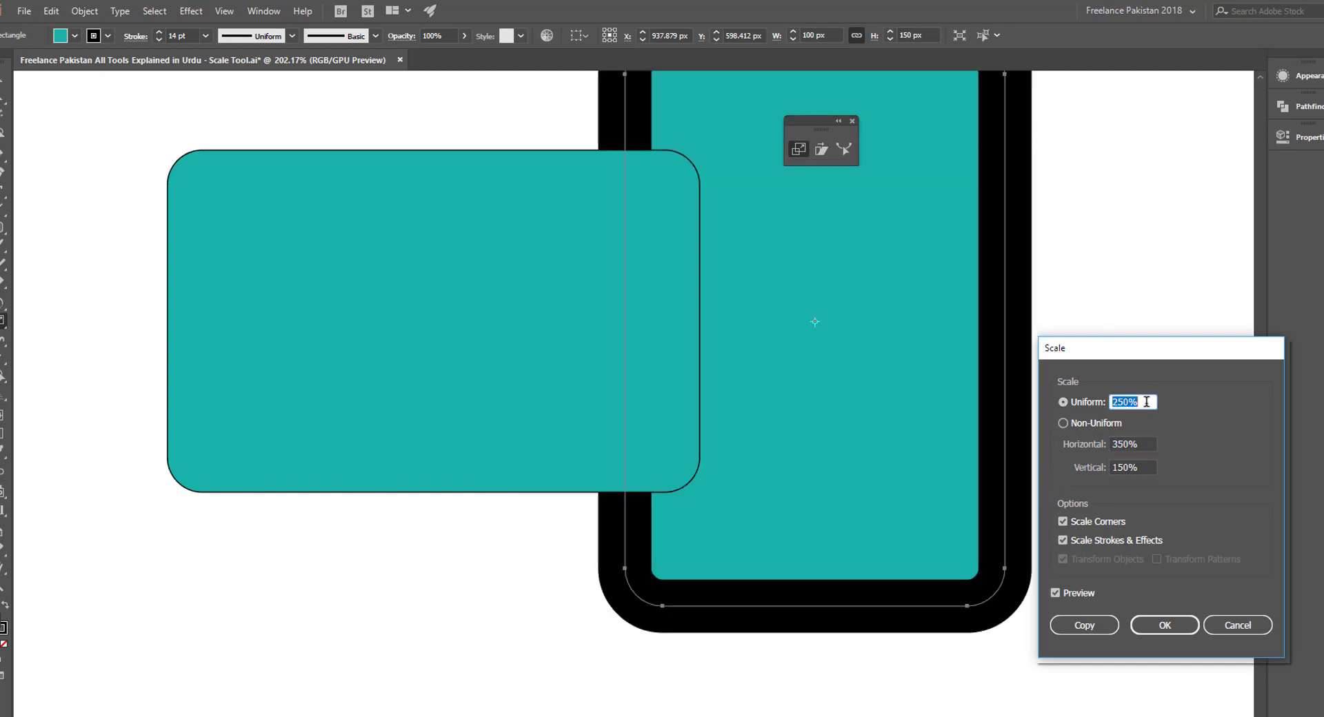
pyautogui.write('5')
pyautogui.write('0')
pyautogui.press('Tab')
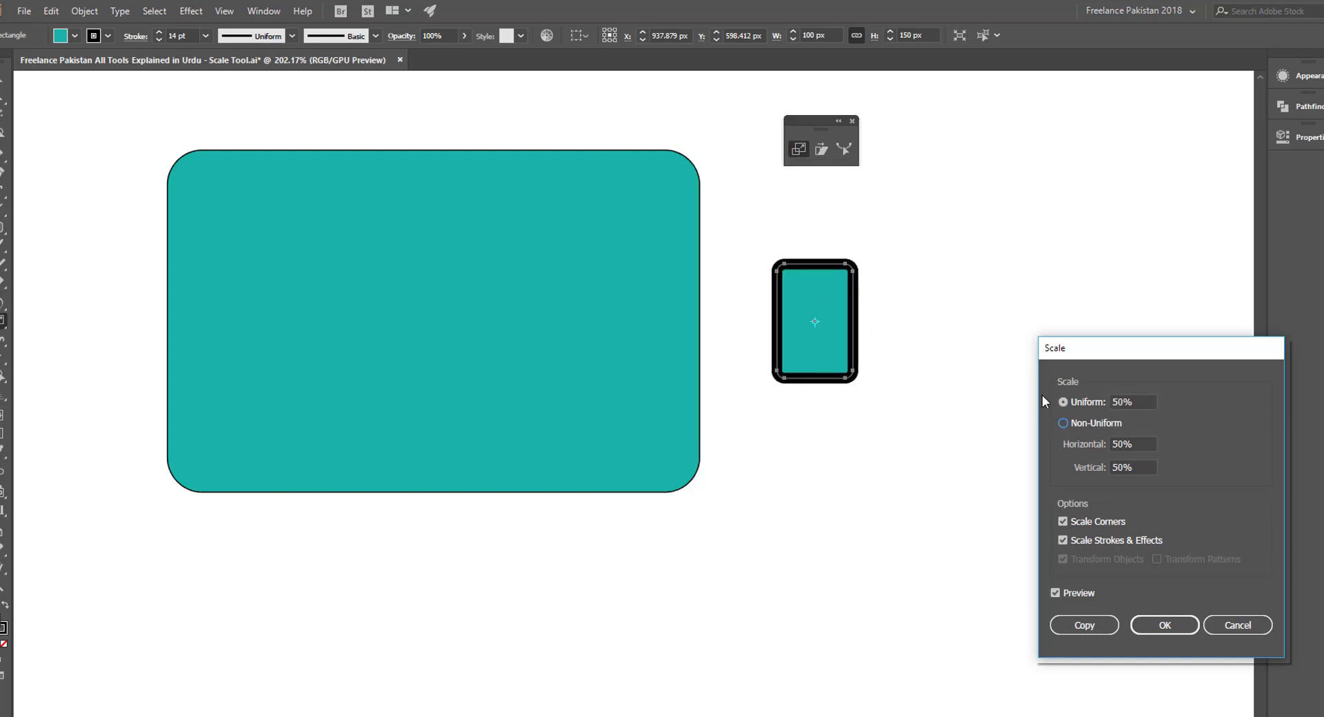
pyautogui.click(1062, 540)
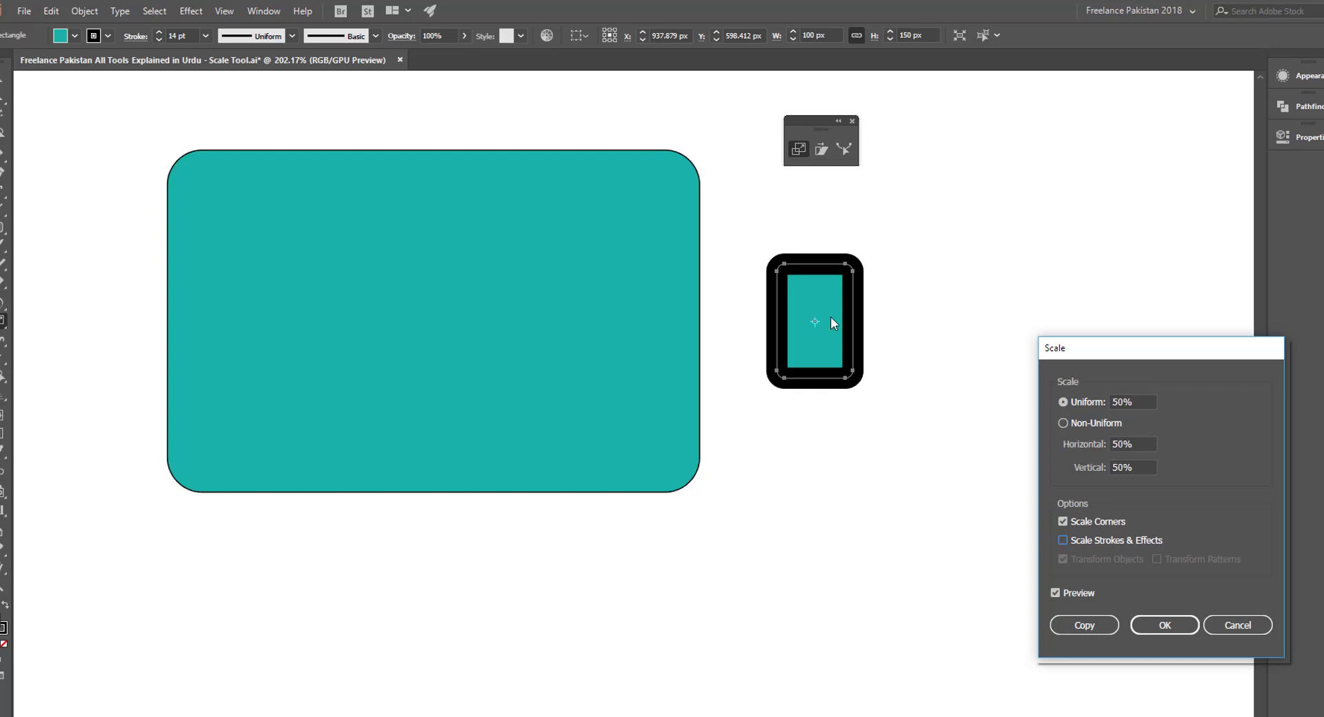
pyautogui.click(1058, 592)
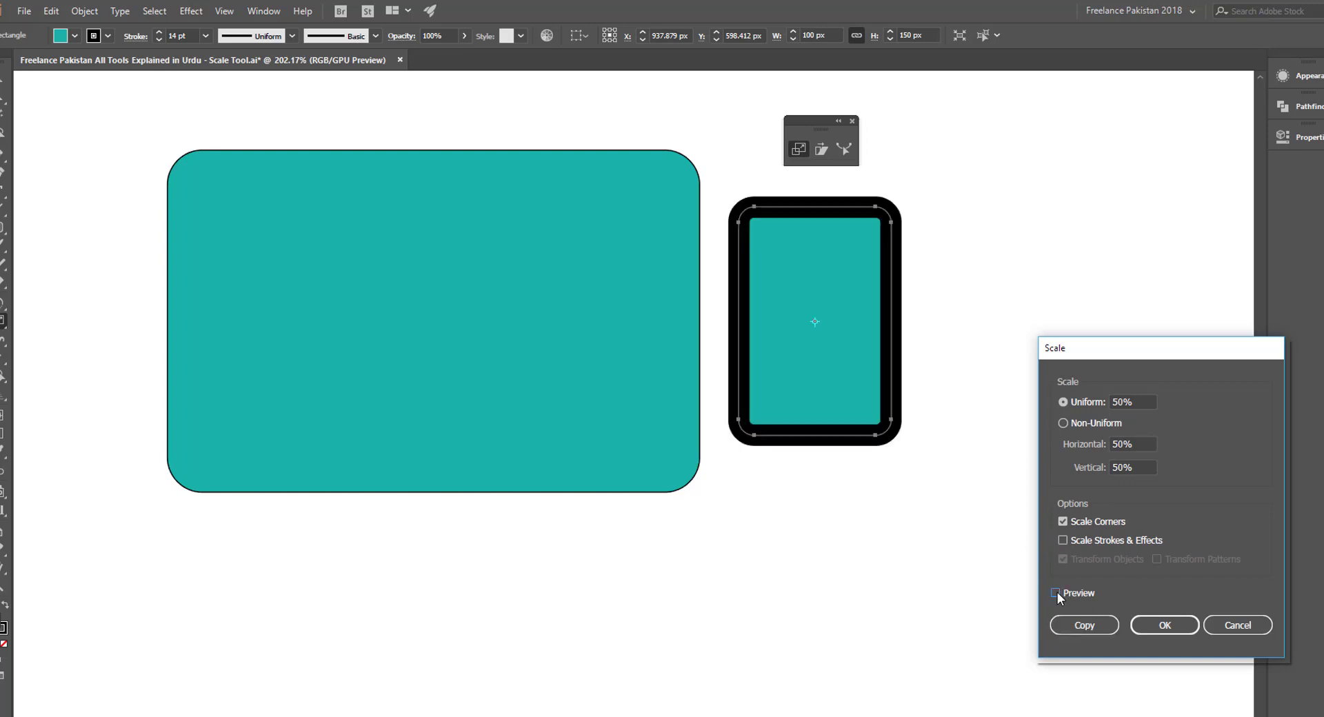
pyautogui.click(1056, 592)
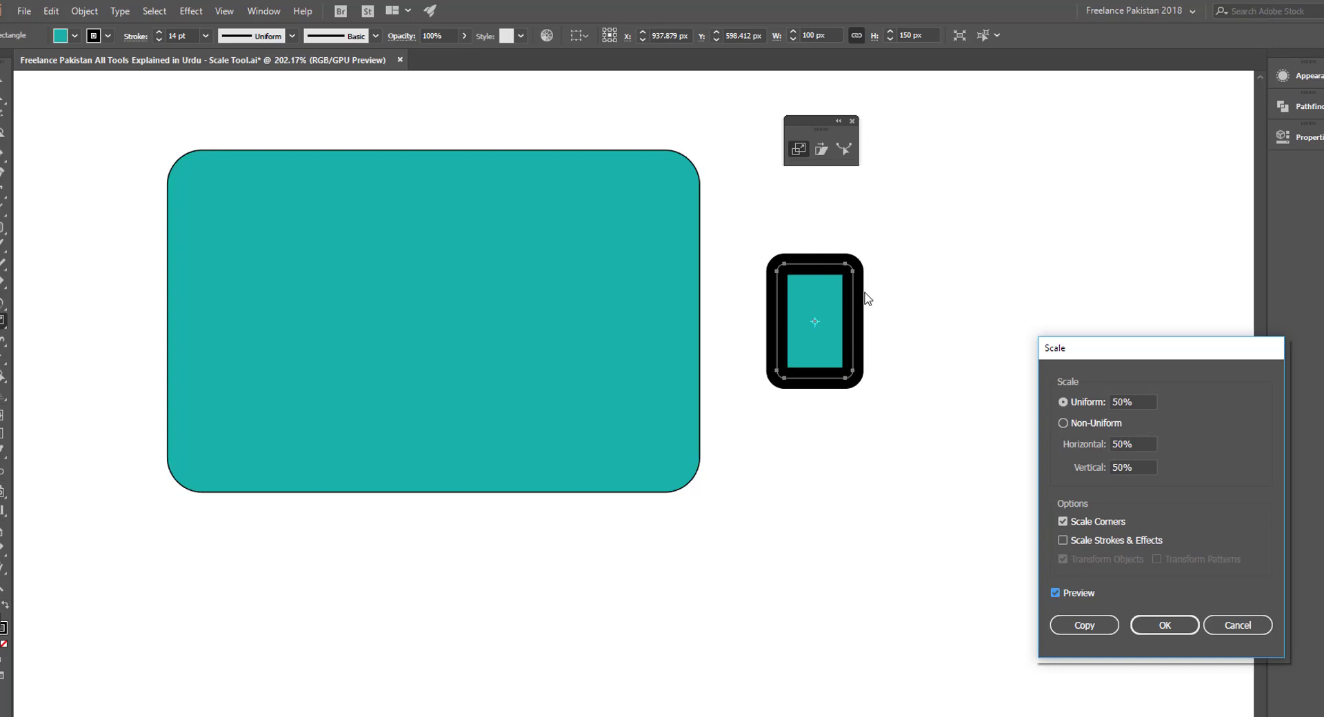
pyautogui.click(1062, 541)
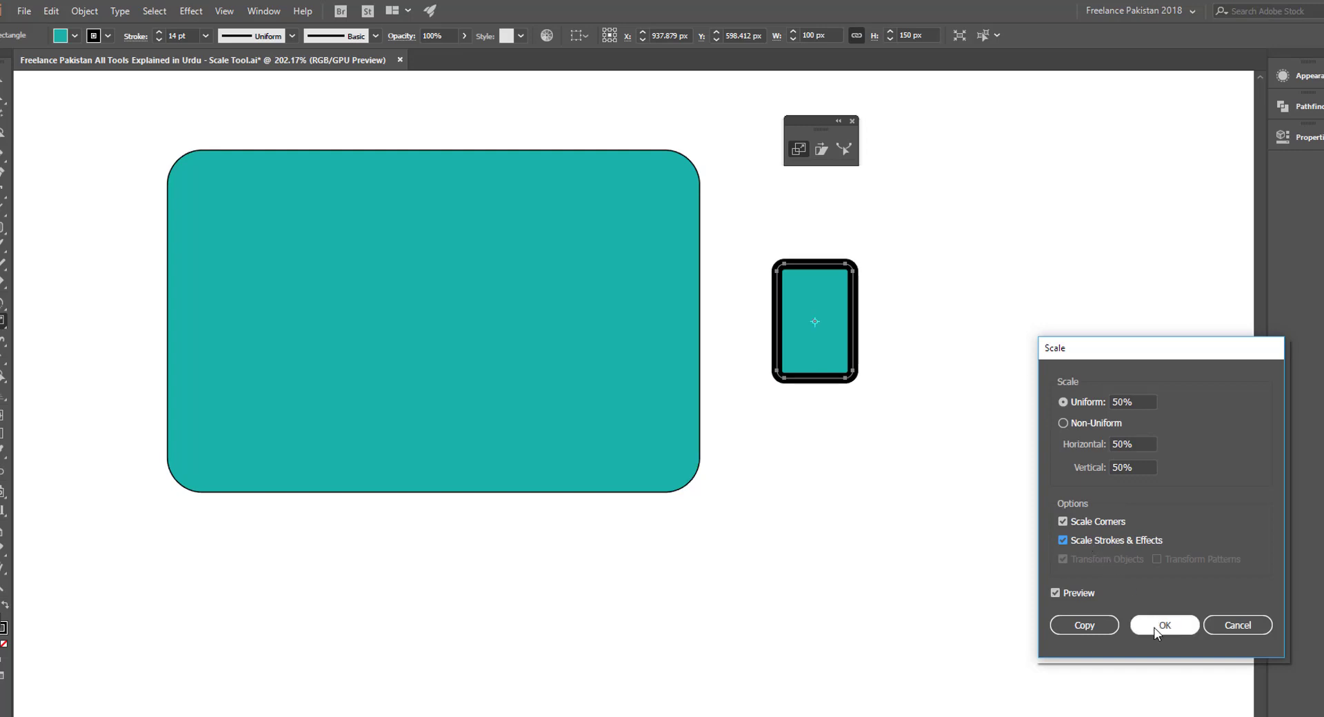
pyautogui.click(1079, 623)
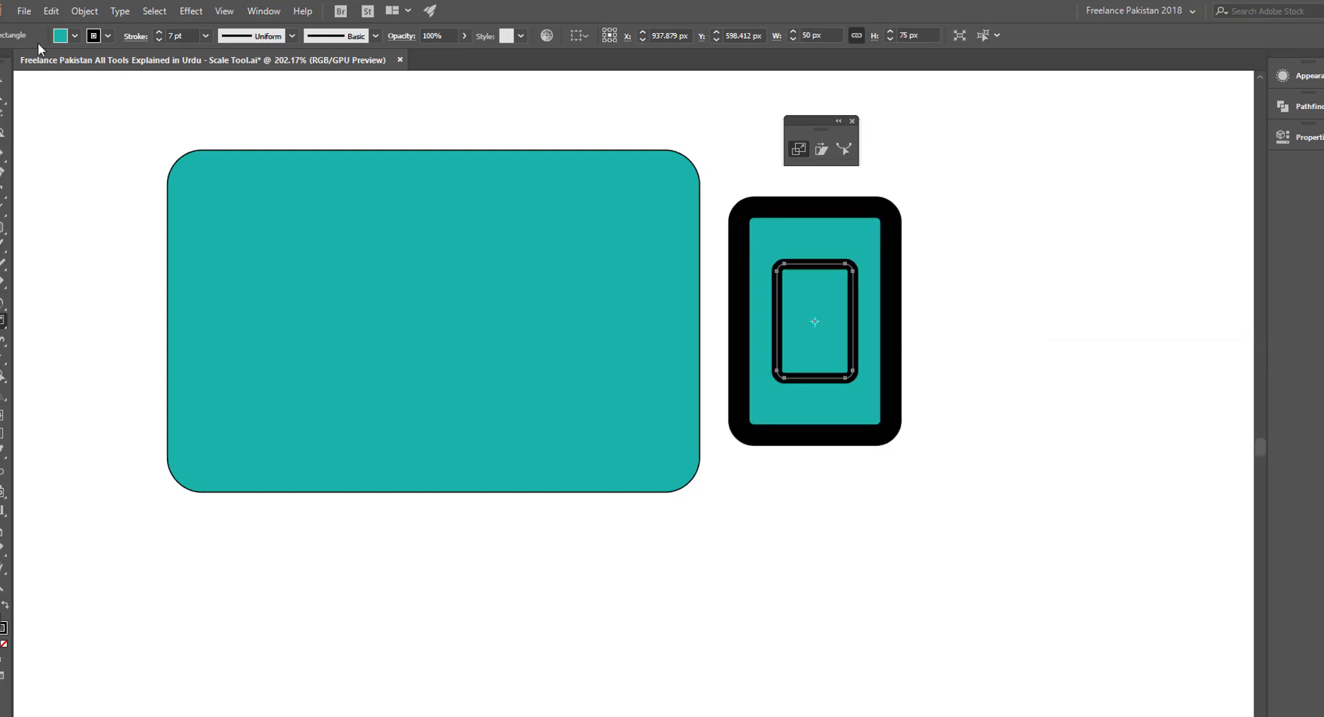
# Drag the 100 × 150 px original to the right, then select the 50 × 75 px copy
pyautogui.click(5, 79)
pyautogui.moveTo(897, 363); pyautogui.dragTo(1089, 365)
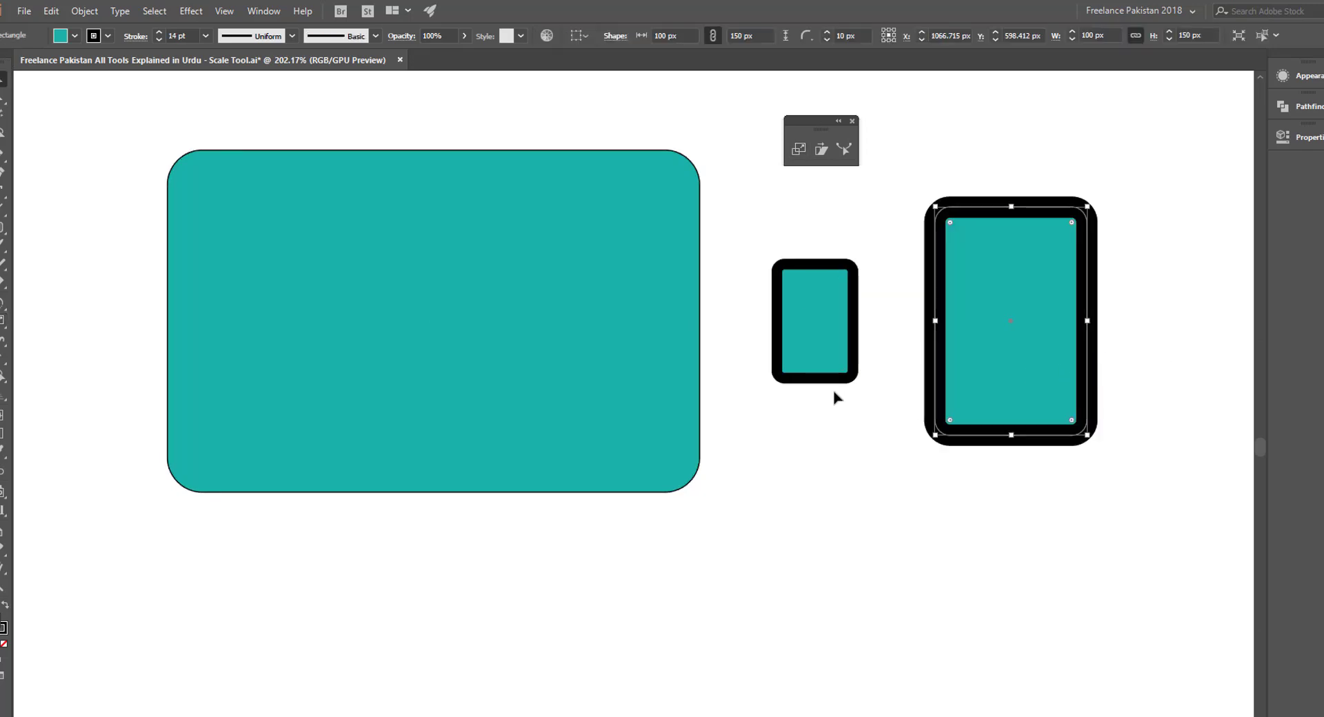
pyautogui.click(814, 420)
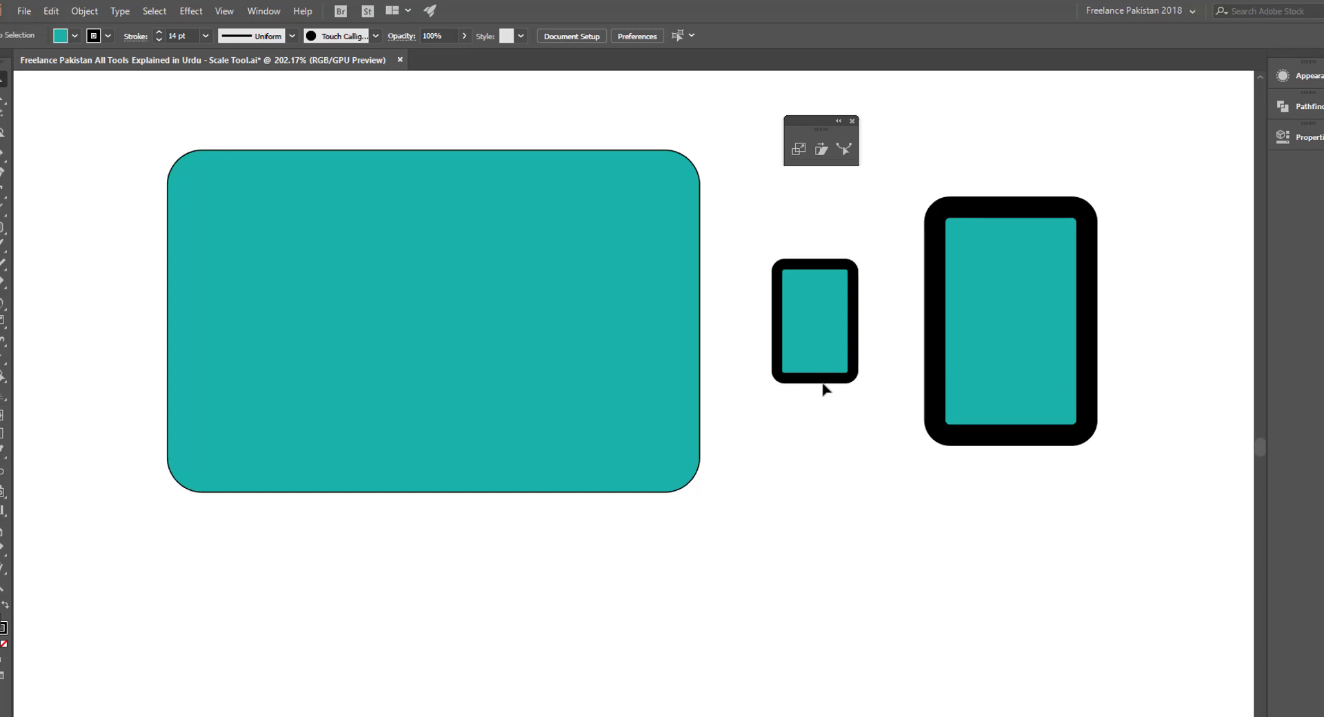
pyautogui.moveTo(763, 226); pyautogui.dragTo(893, 463)
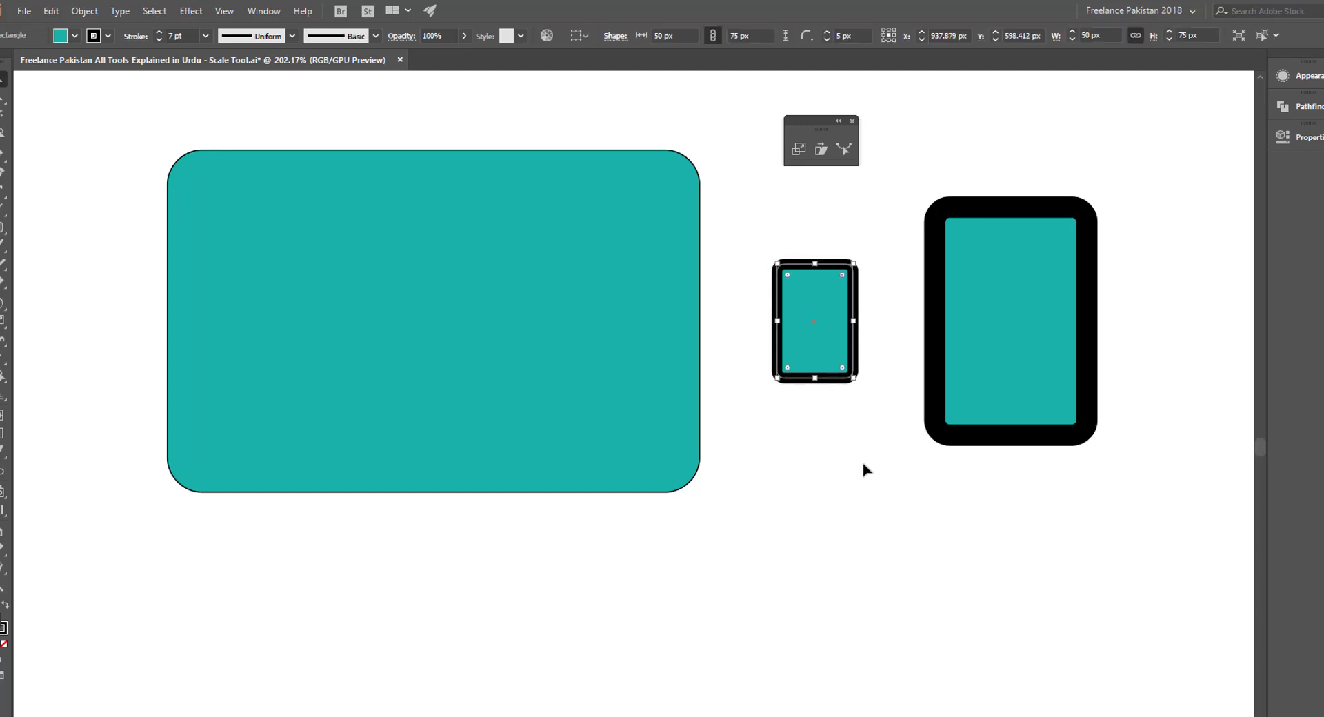
pyautogui.click(864, 468)
pyautogui.click(934, 272)
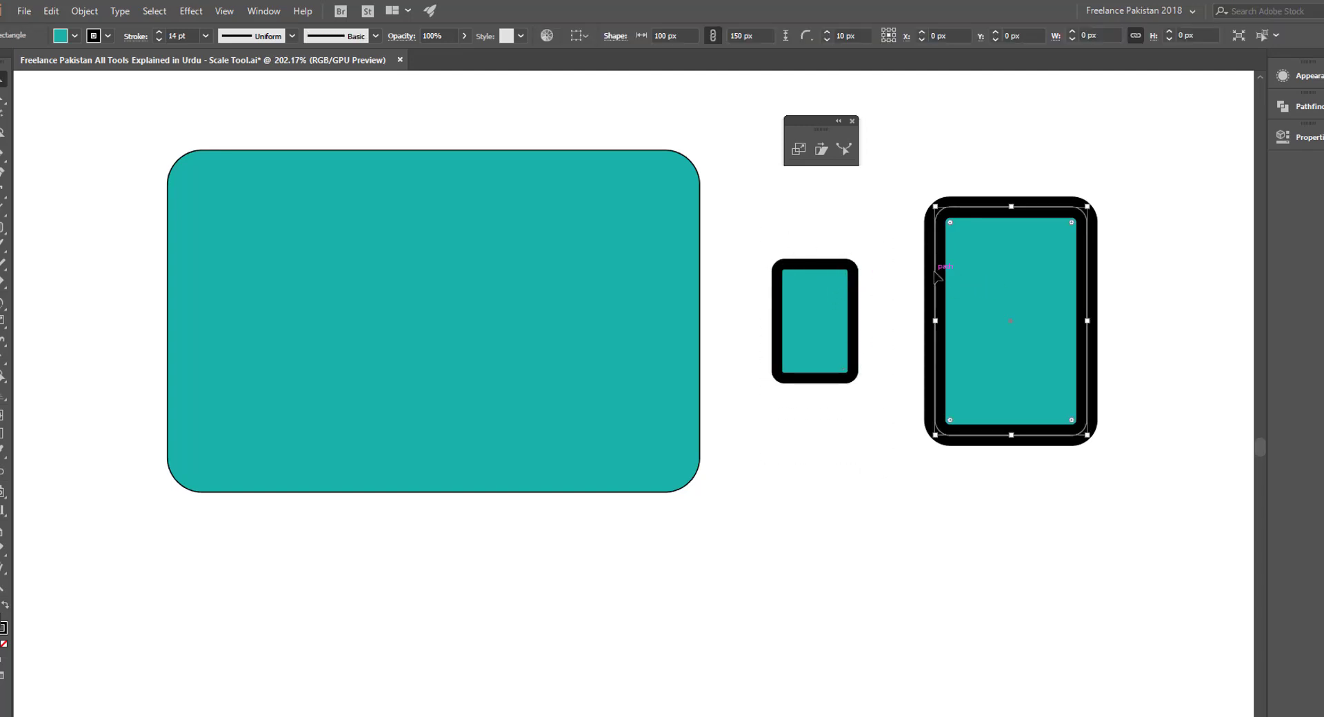
pyautogui.click(855, 311)
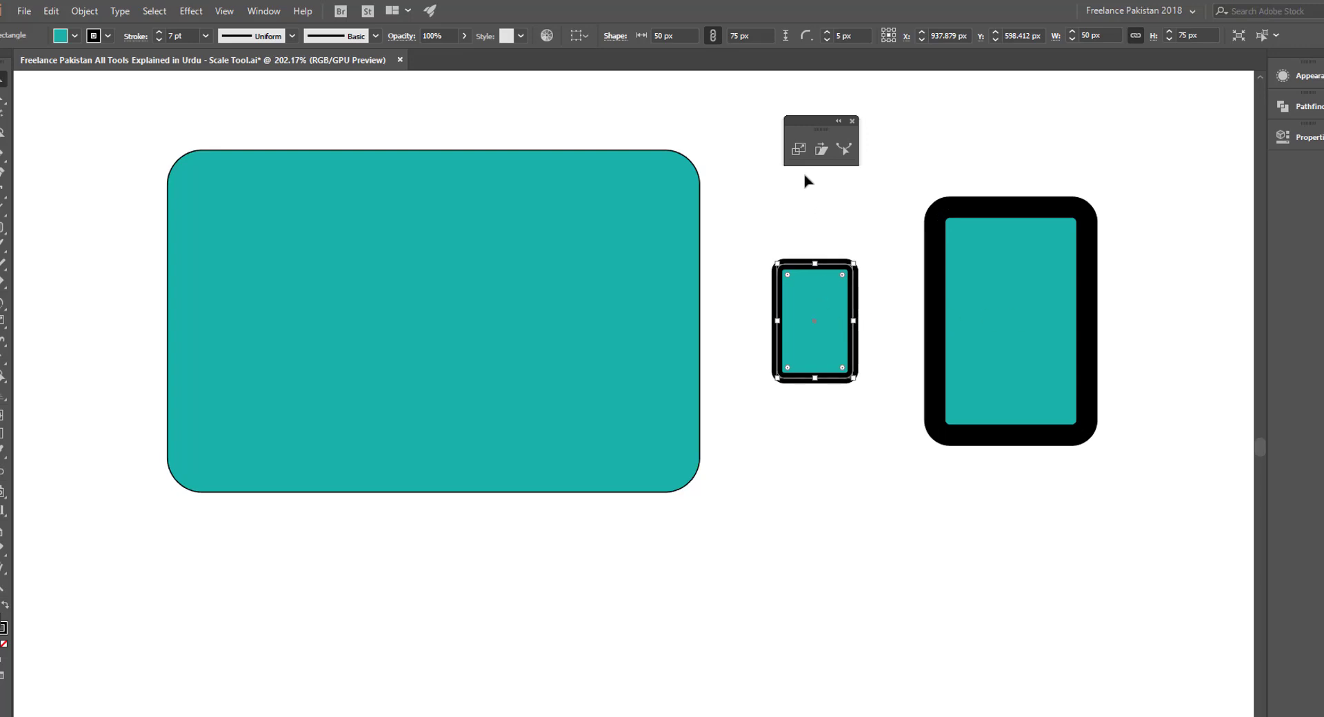
# Make a 50% copy of the small rectangle and move the 50 × 75 px rectangle below it
pyautogui.doubleClick(799, 151)
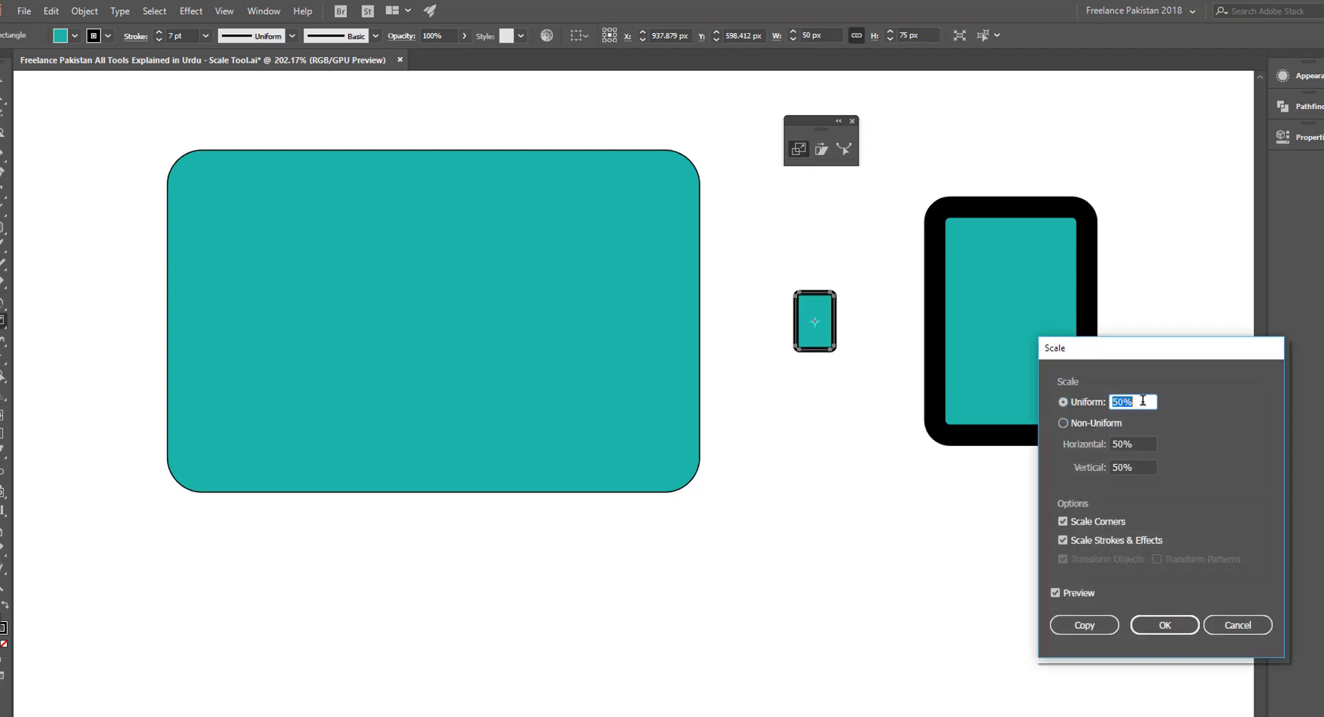
pyautogui.moveTo(1133, 358); pyautogui.dragTo(1090, 248)
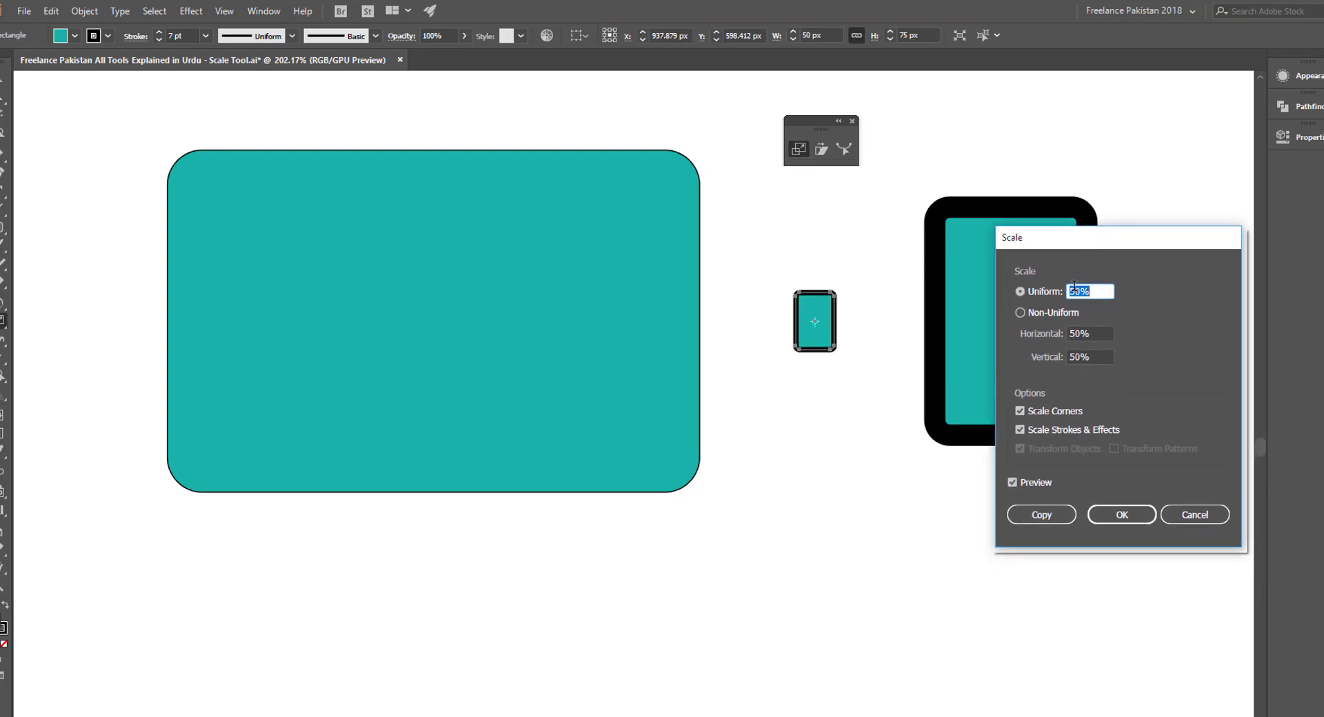
pyautogui.click(1043, 516)
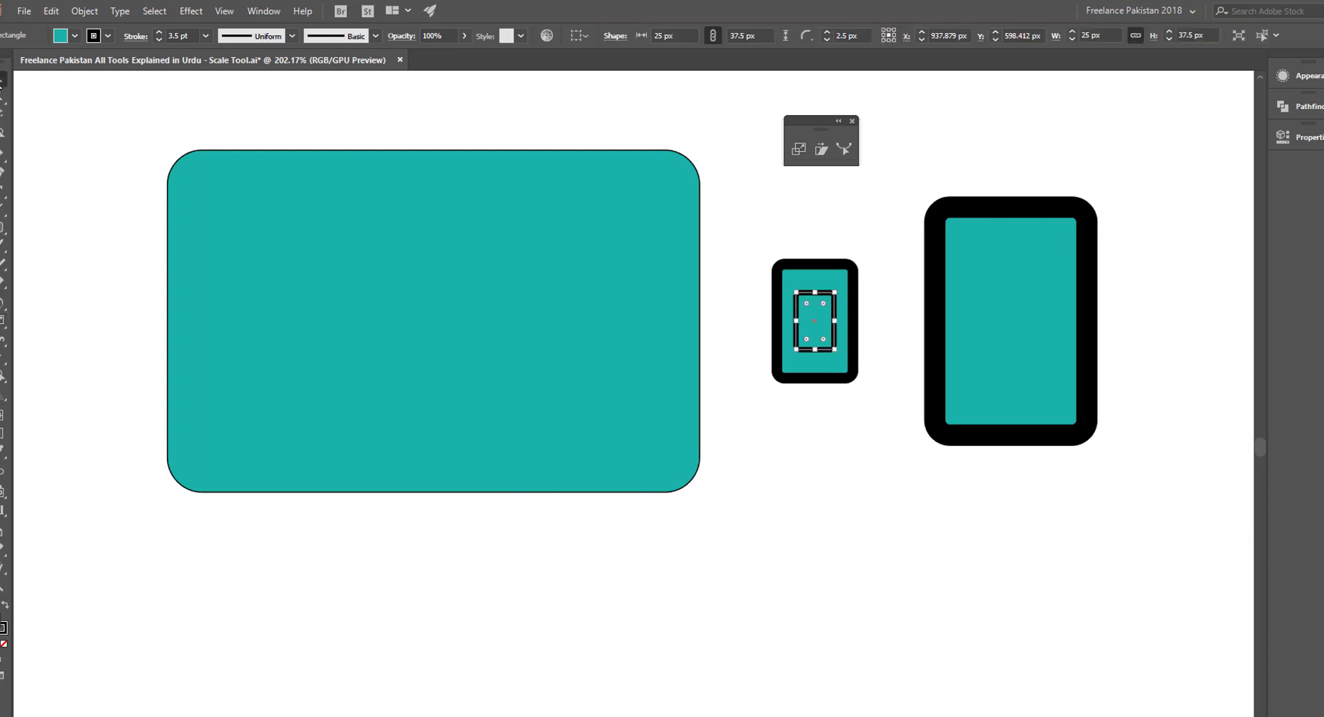
pyautogui.moveTo(833, 379); pyautogui.dragTo(833, 517)
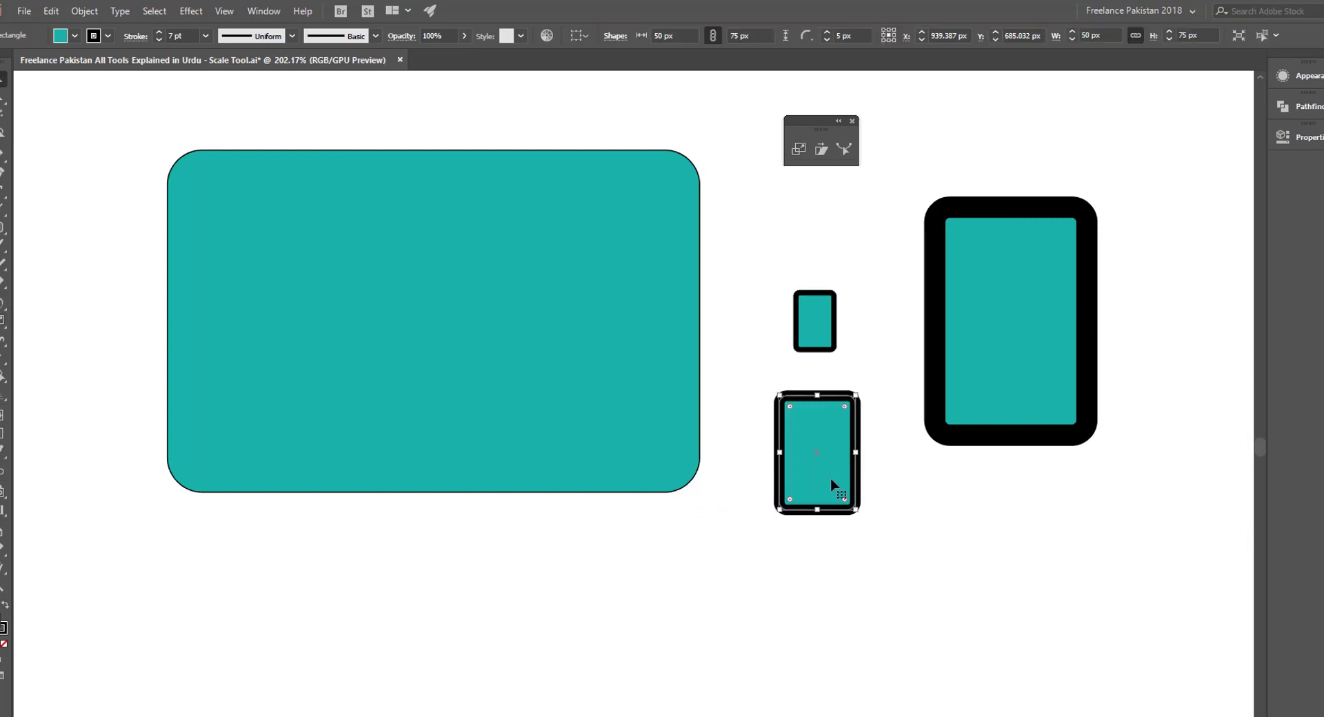
pyautogui.click(817, 316)
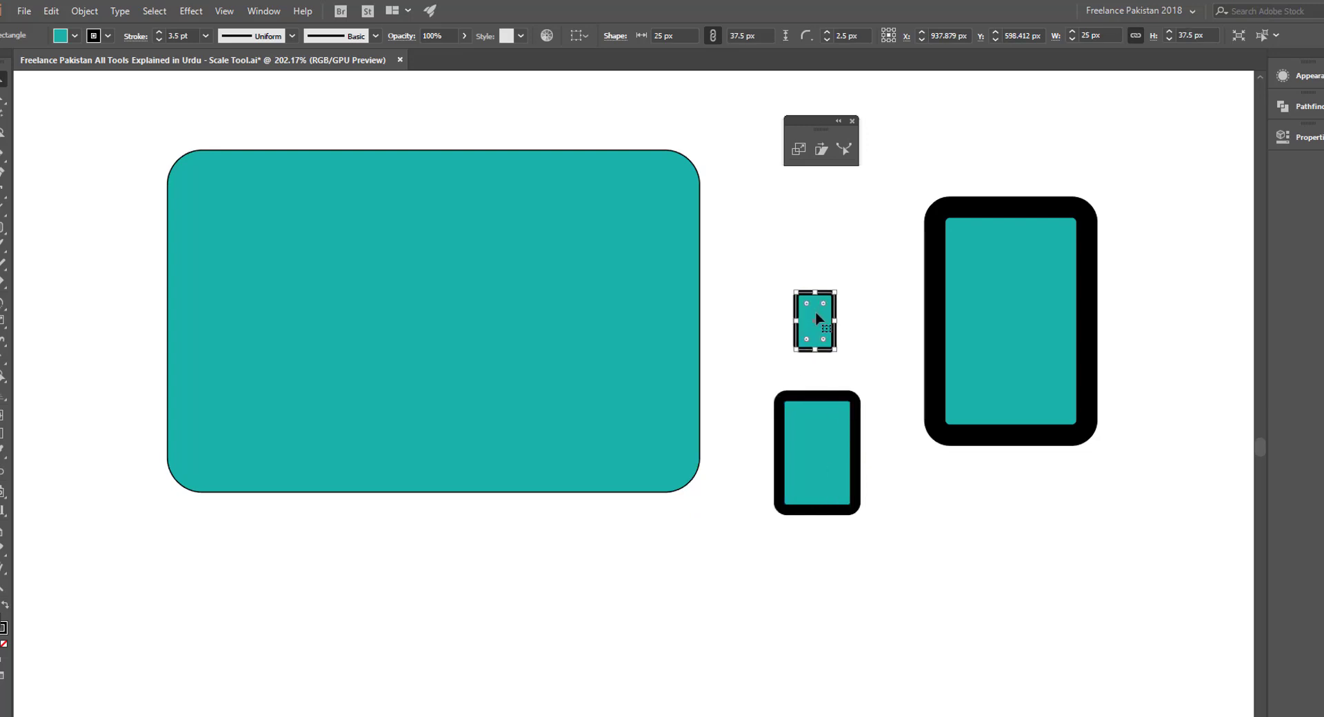
# Make another 50% copy of the newest rectangle and arrange all three in a vertical column
pyautogui.doubleClick(798, 149)
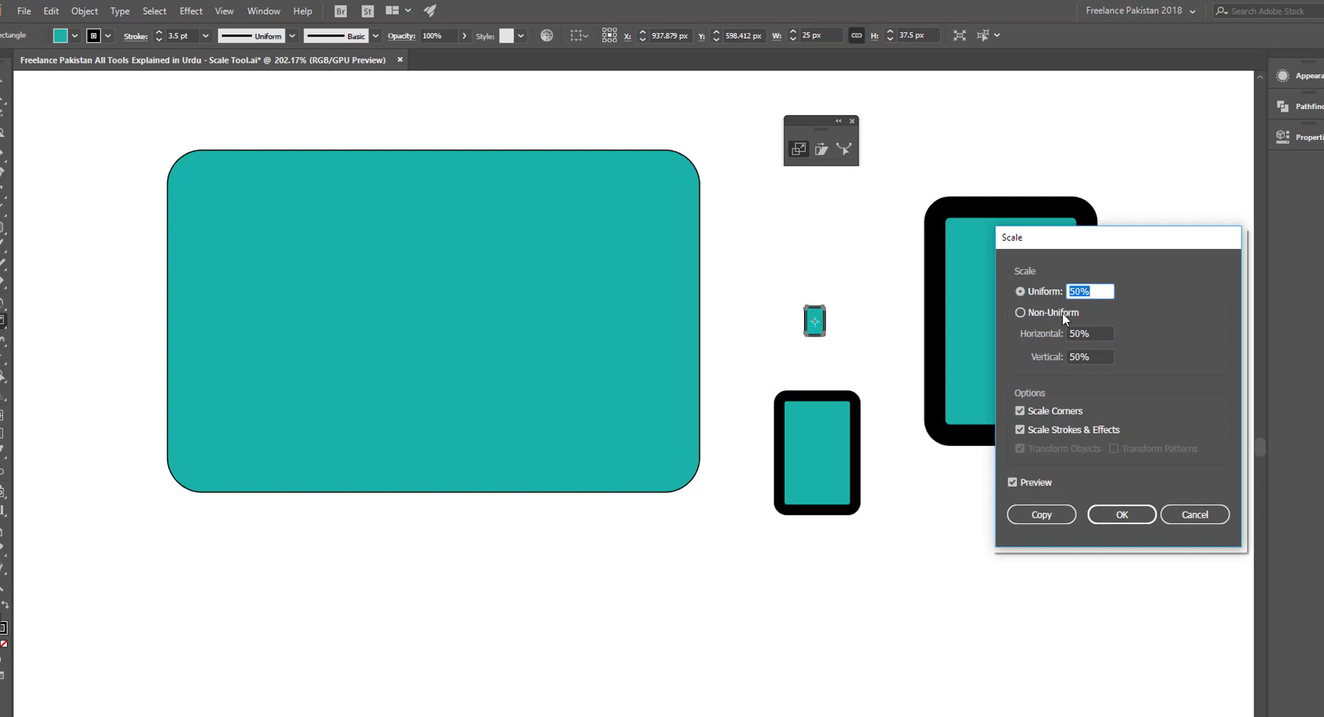
pyautogui.click(1048, 515)
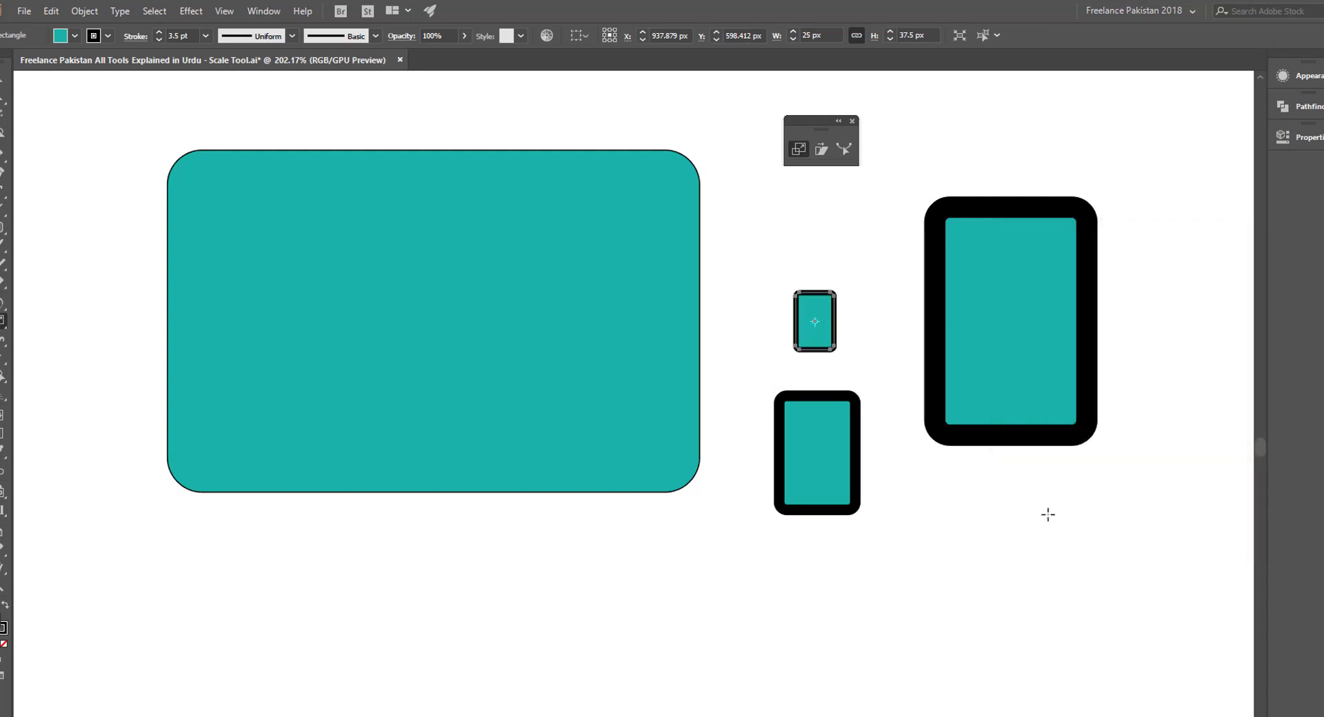
pyautogui.press('v')
pyautogui.click(680, 139)
pyautogui.moveTo(824, 293); pyautogui.dragTo(826, 208)
pyautogui.moveTo(814, 321)
pyautogui.mouseDown()
pyautogui.moveTo(865, 225)
pyautogui.moveTo(824, 354)
pyautogui.mouseUp()
pyautogui.moveTo(865, 225); pyautogui.dragTo(817, 265)
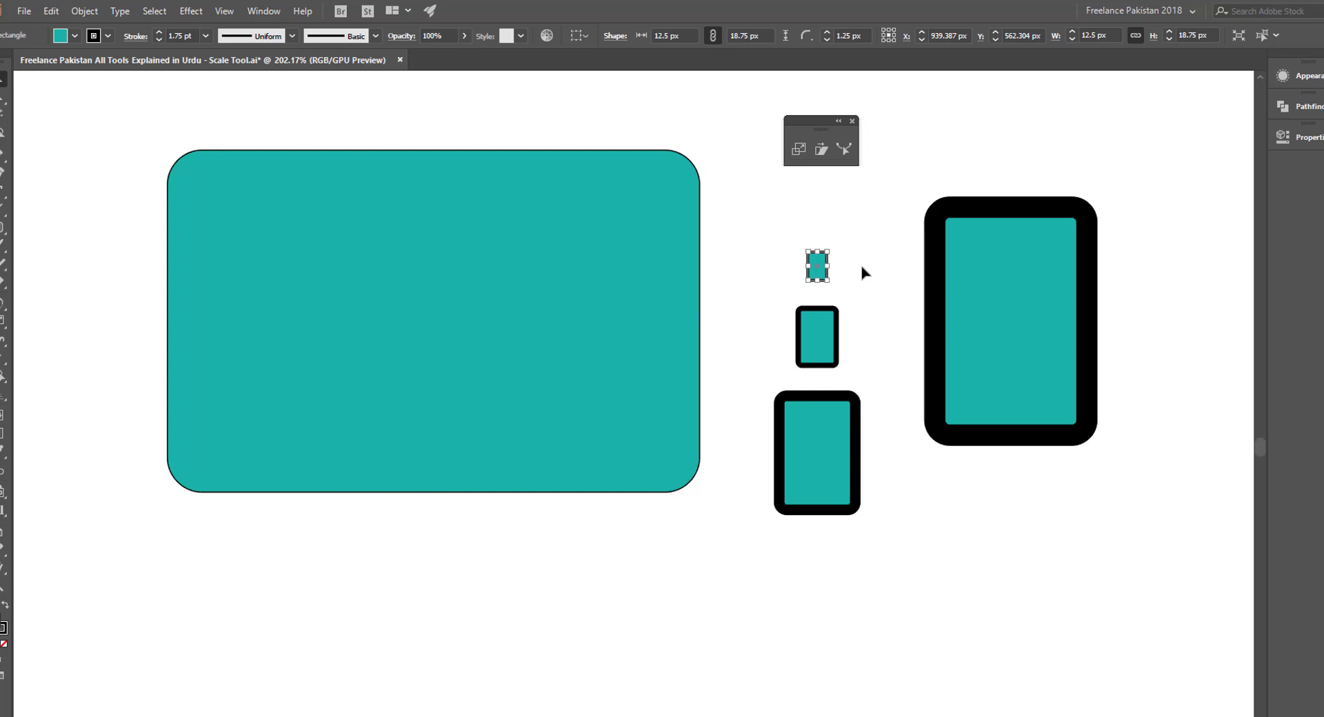
pyautogui.click(863, 272)
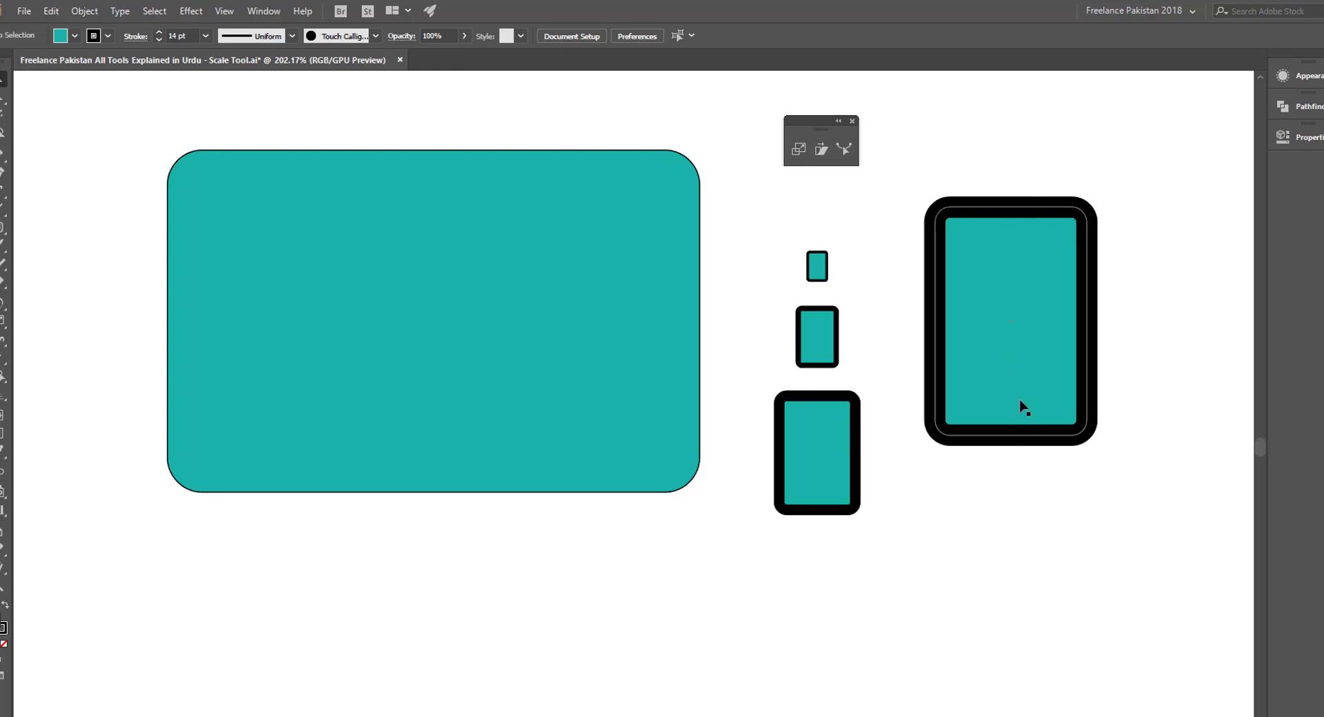
# Copy the large framed rectangle in place at Uniform 100% with Scale Corners unchecked
pyautogui.click(1014, 378)
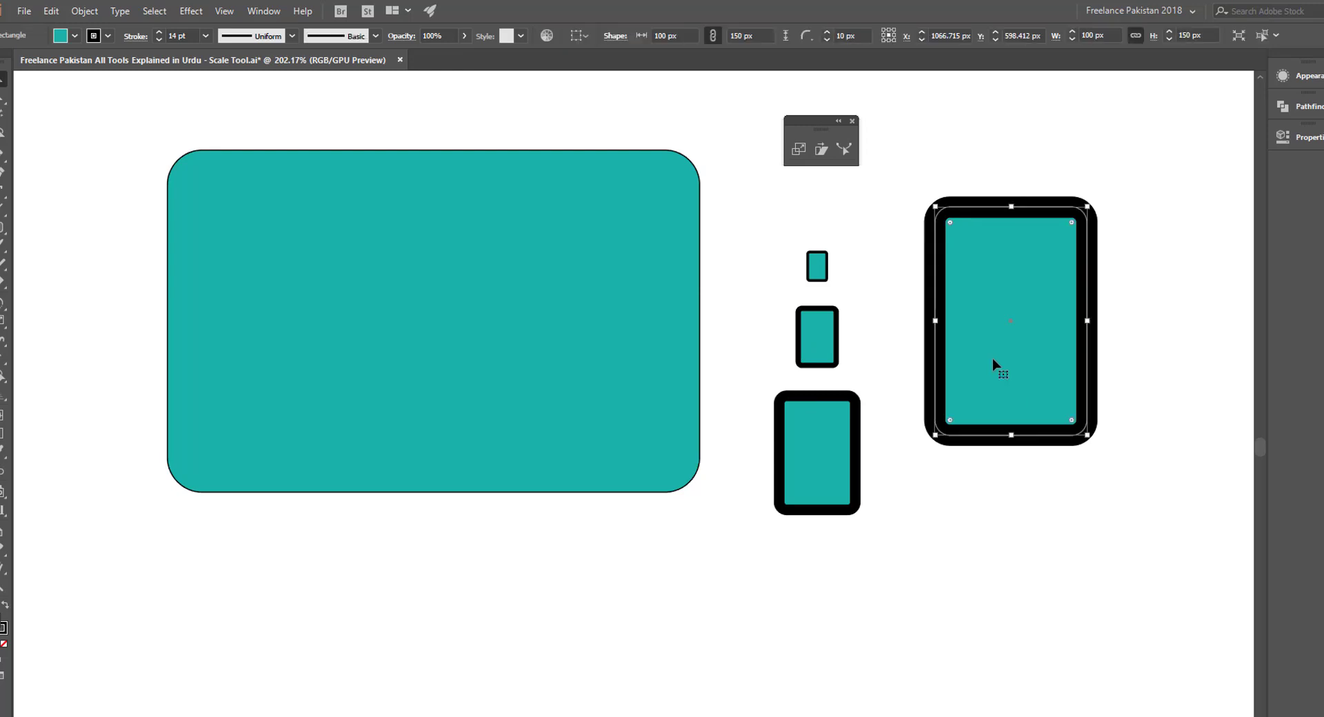
pyautogui.doubleClick(798, 148)
pyautogui.moveTo(1108, 242); pyautogui.dragTo(603, 285)
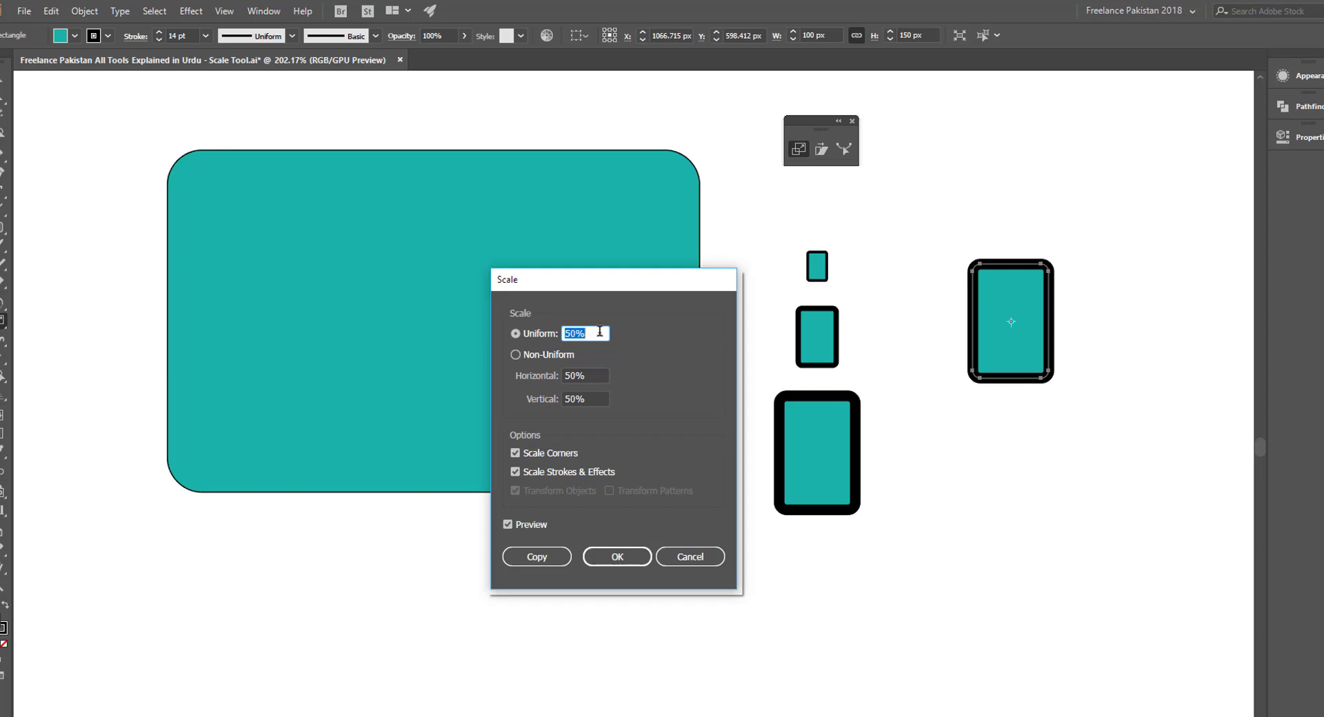
pyautogui.write('100')
pyautogui.press('Tab')
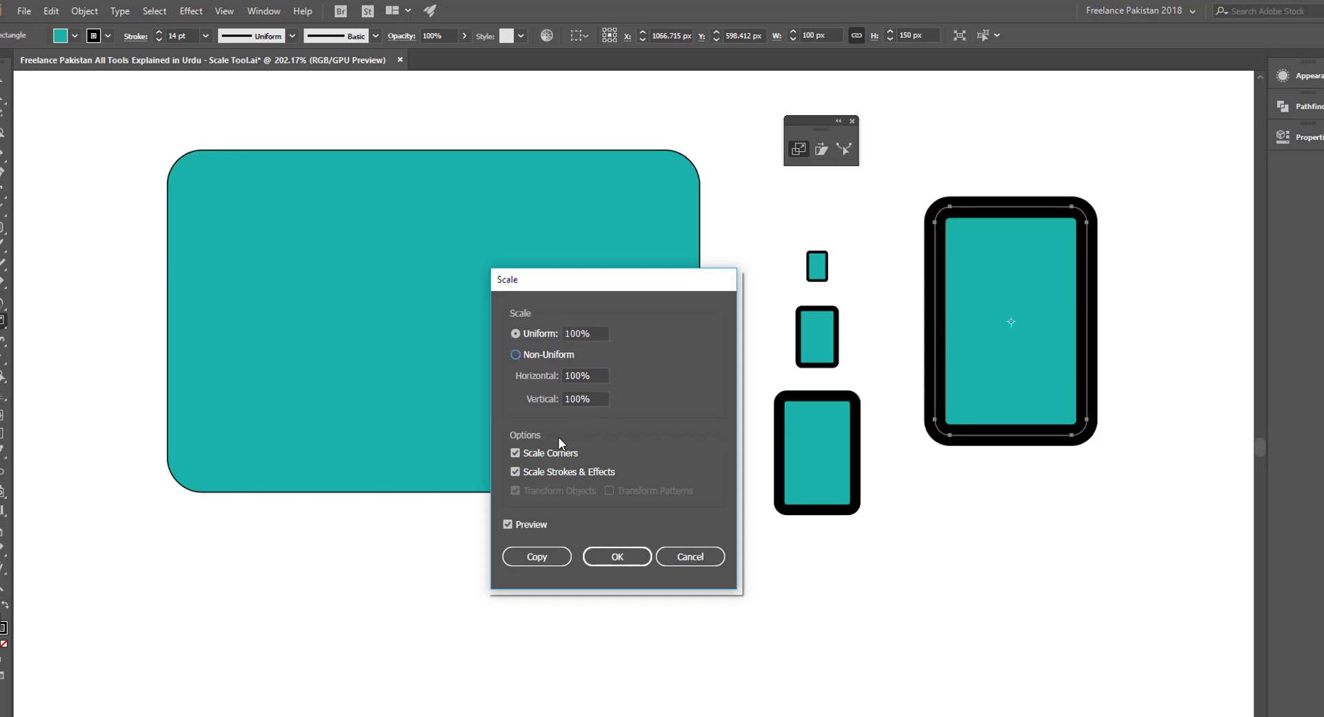
pyautogui.click(514, 453)
pyautogui.click(544, 562)
pyautogui.click(8, 104)
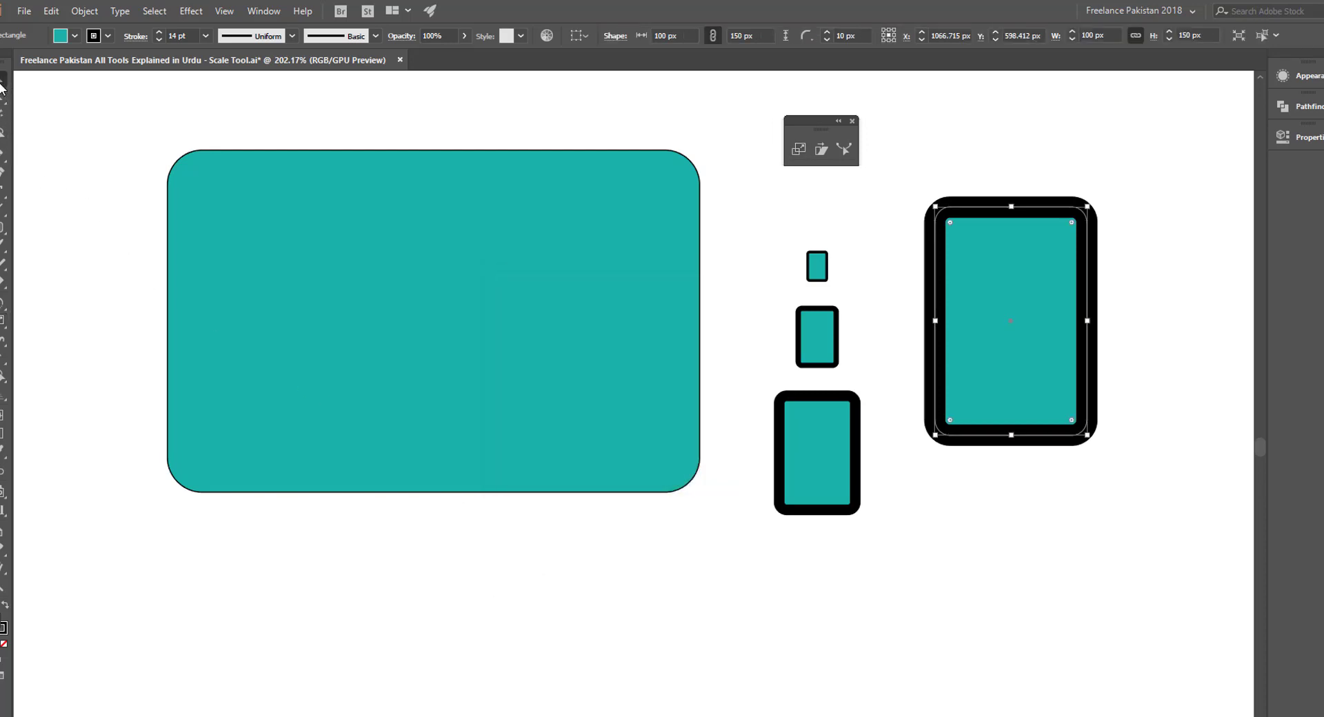
pyautogui.click(1034, 607)
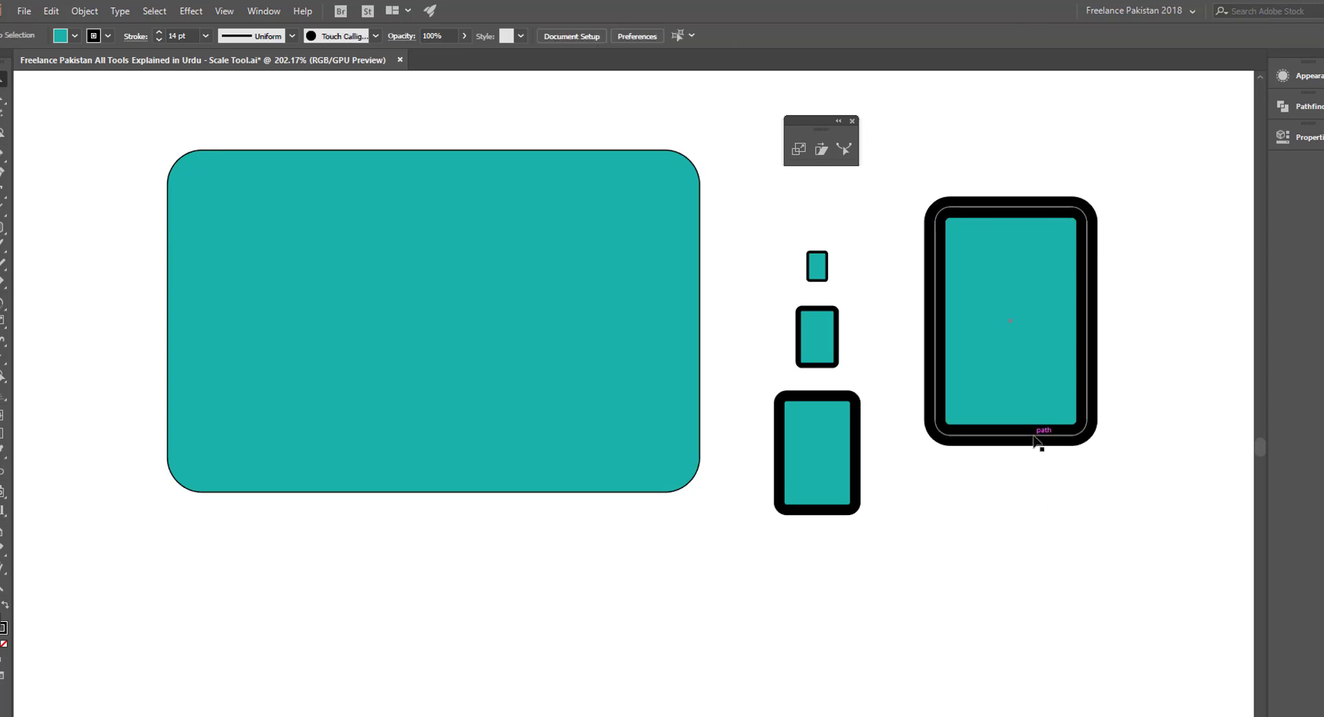
# Alt-drag a copy of the right rectangle beside it and nudge the copy right to leave a gap
pyautogui.moveTo(1032, 435); pyautogui.dragTo(1199, 429)
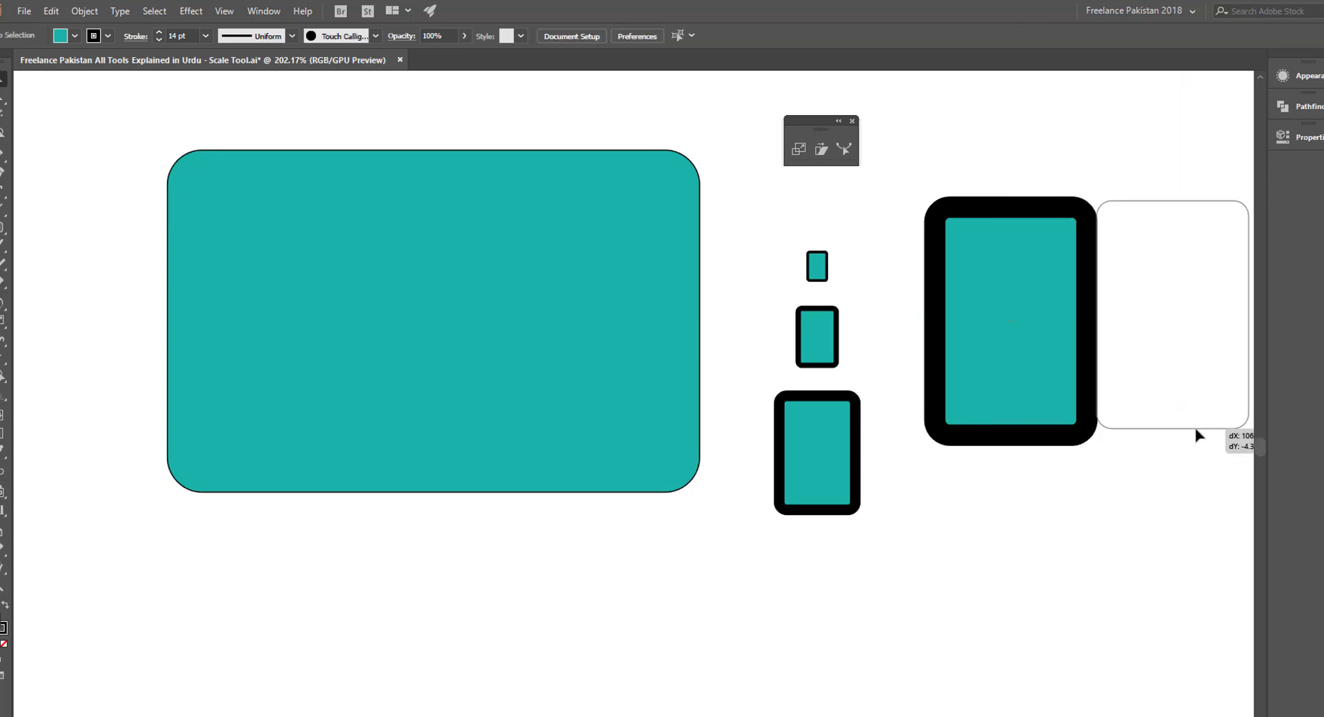
pyautogui.moveTo(1199, 434); pyautogui.dragTo(1200, 439)
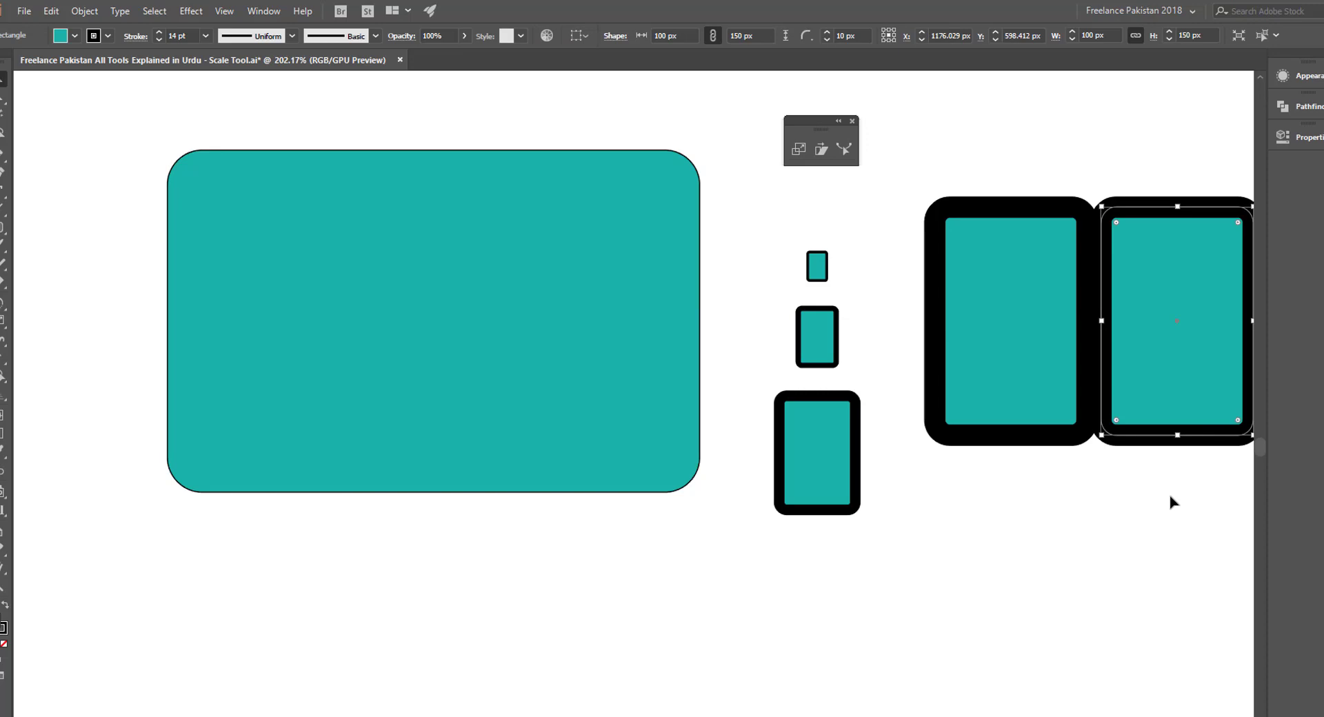
pyautogui.click(1141, 521)
pyautogui.moveTo(1125, 529); pyautogui.dragTo(887, 529)
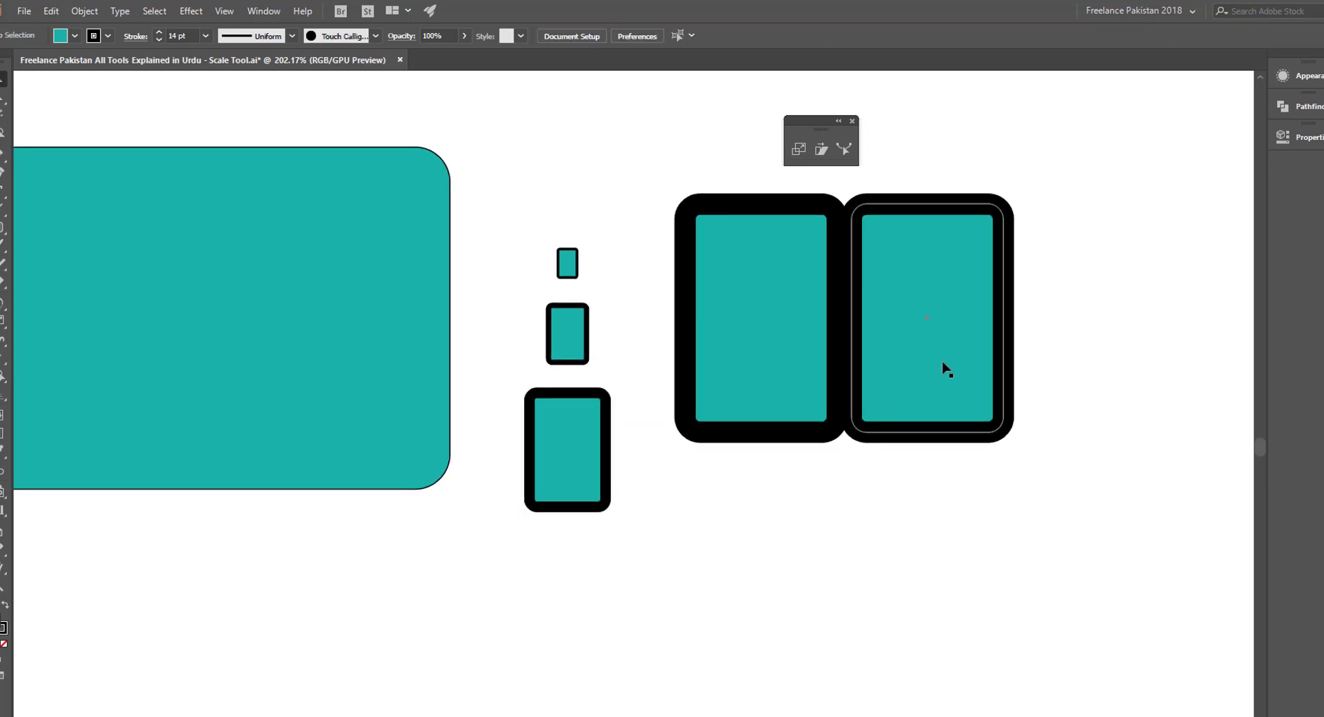
pyautogui.moveTo(941, 369); pyautogui.dragTo(965, 366)
pyautogui.click(969, 509)
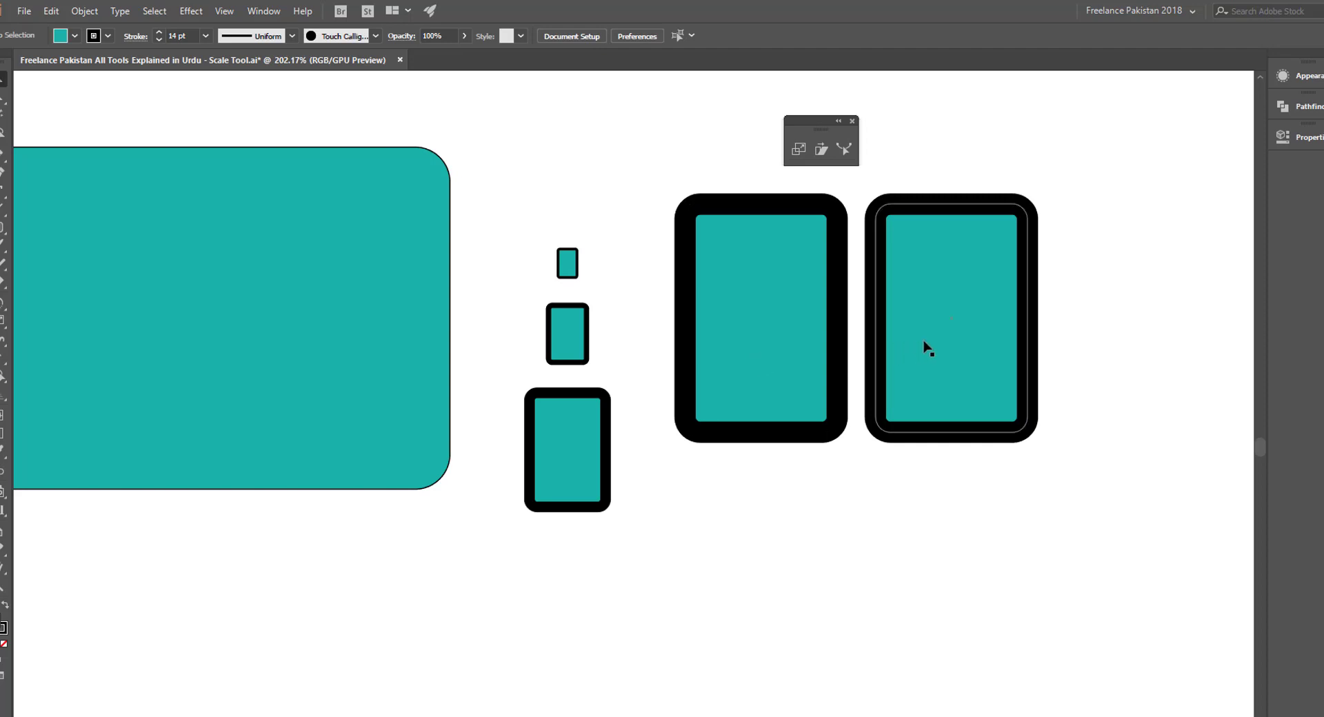
pyautogui.click(959, 372)
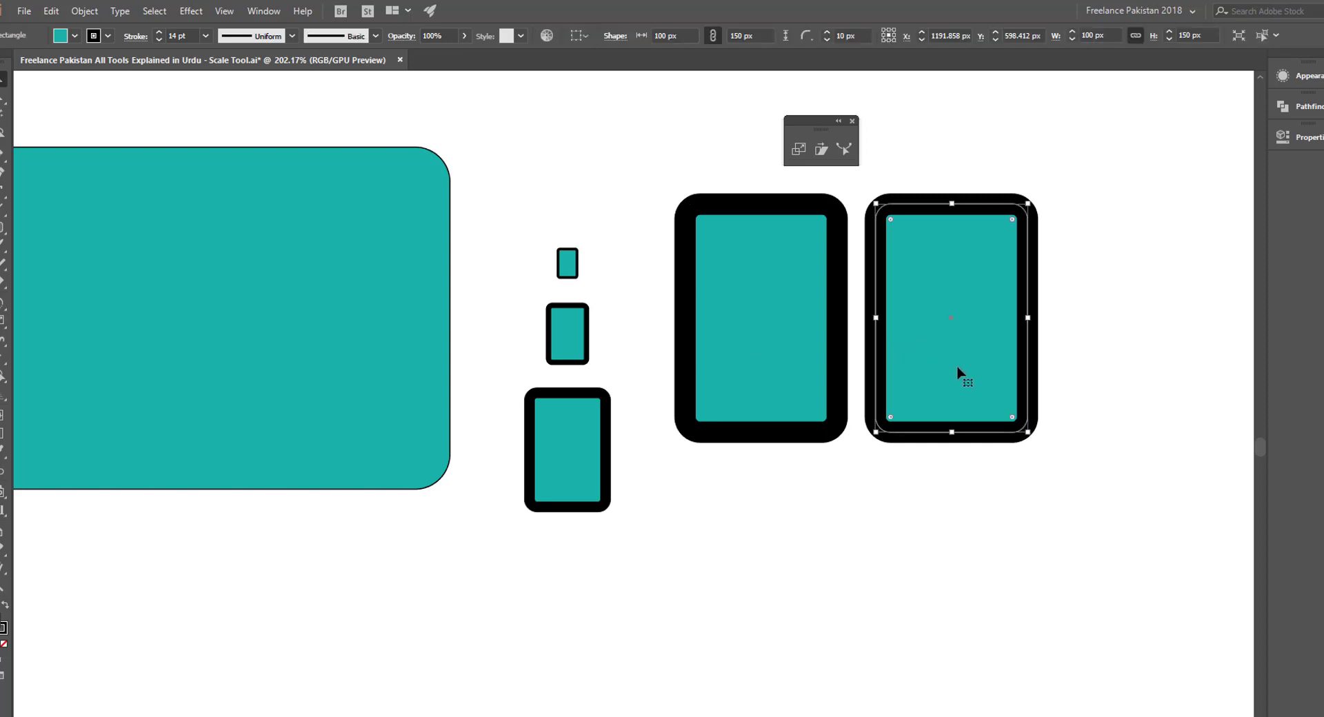
# Scale the copy to Uniform 150%, corners and strokes unscaled: 150 × 225 px, 14 pt stroke
pyautogui.doubleClick(798, 149)
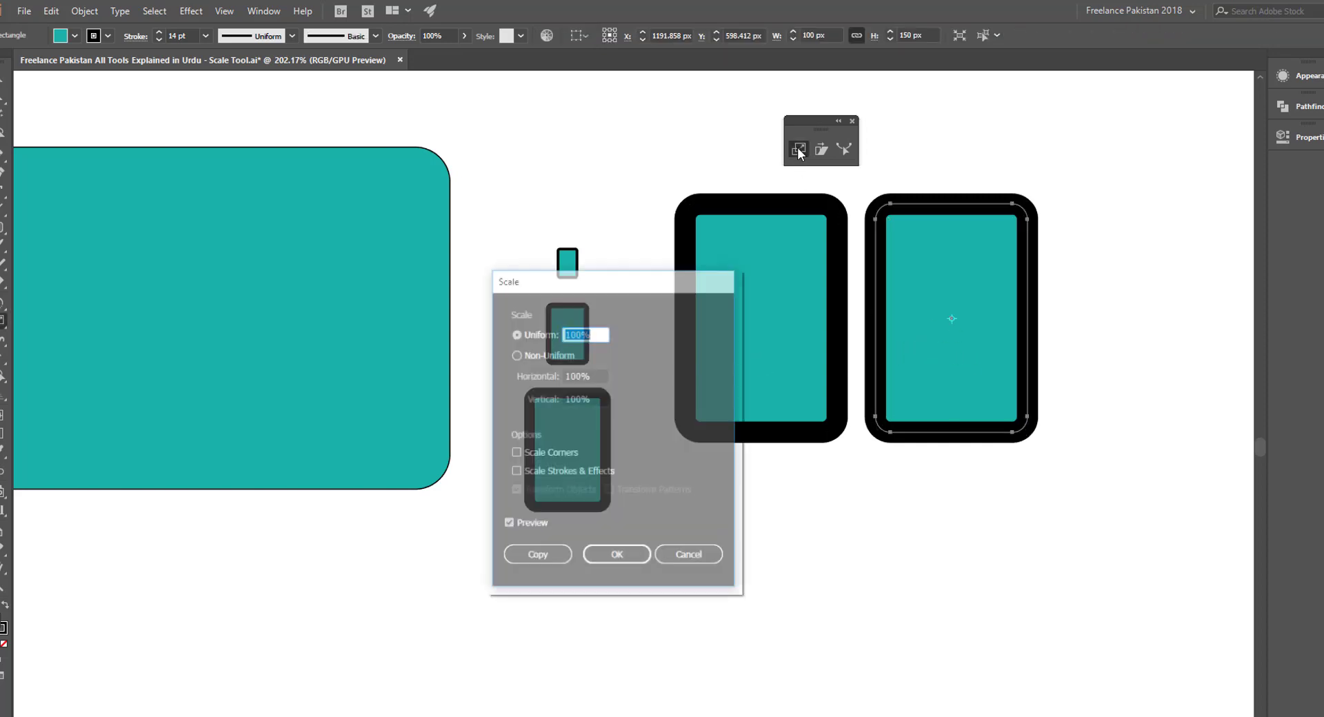
pyautogui.click(570, 334)
pyautogui.moveTo(570, 334); pyautogui.dragTo(574, 334)
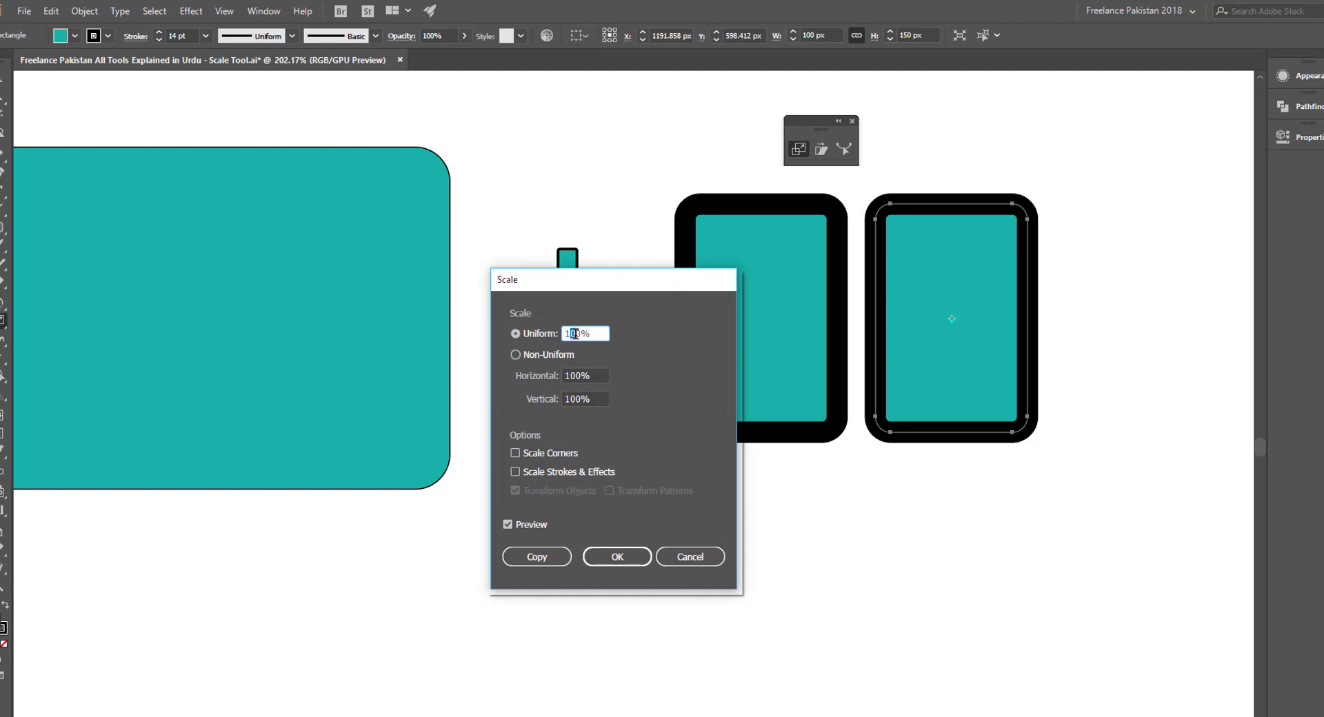
pyautogui.write('5')
pyautogui.press('Tab')
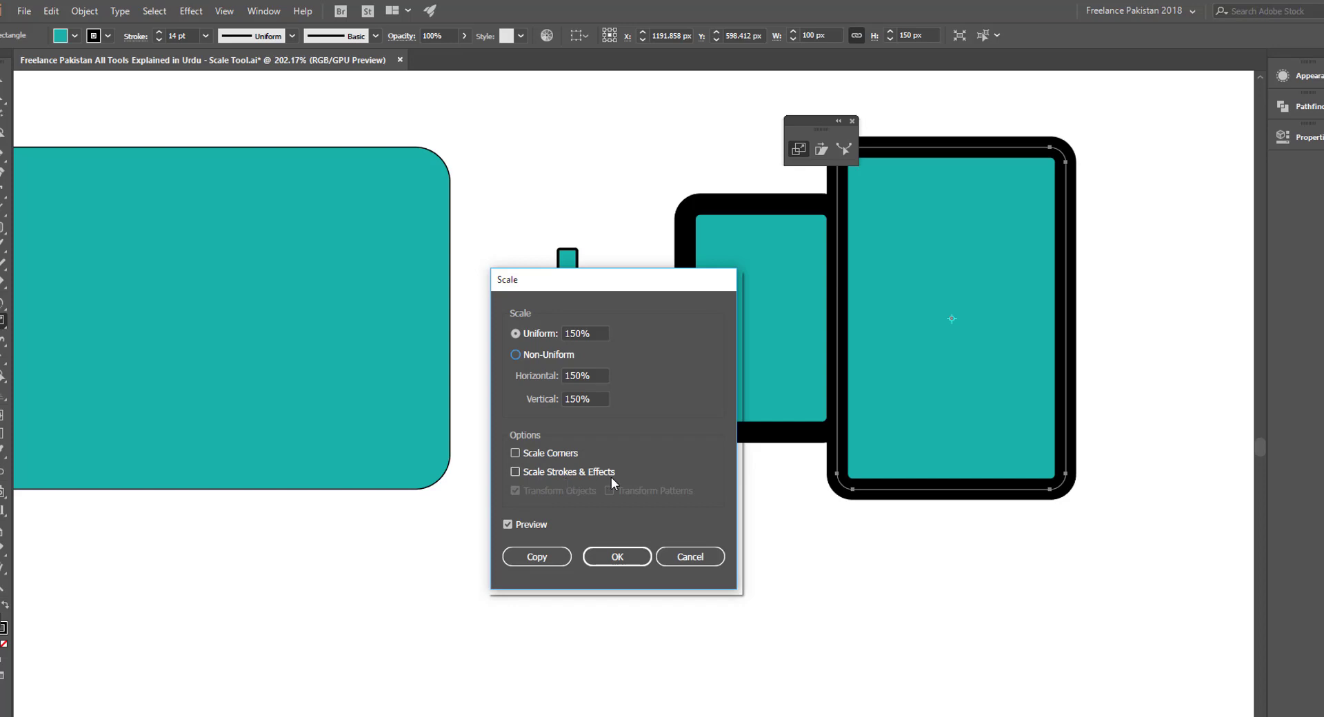
pyautogui.click(617, 556)
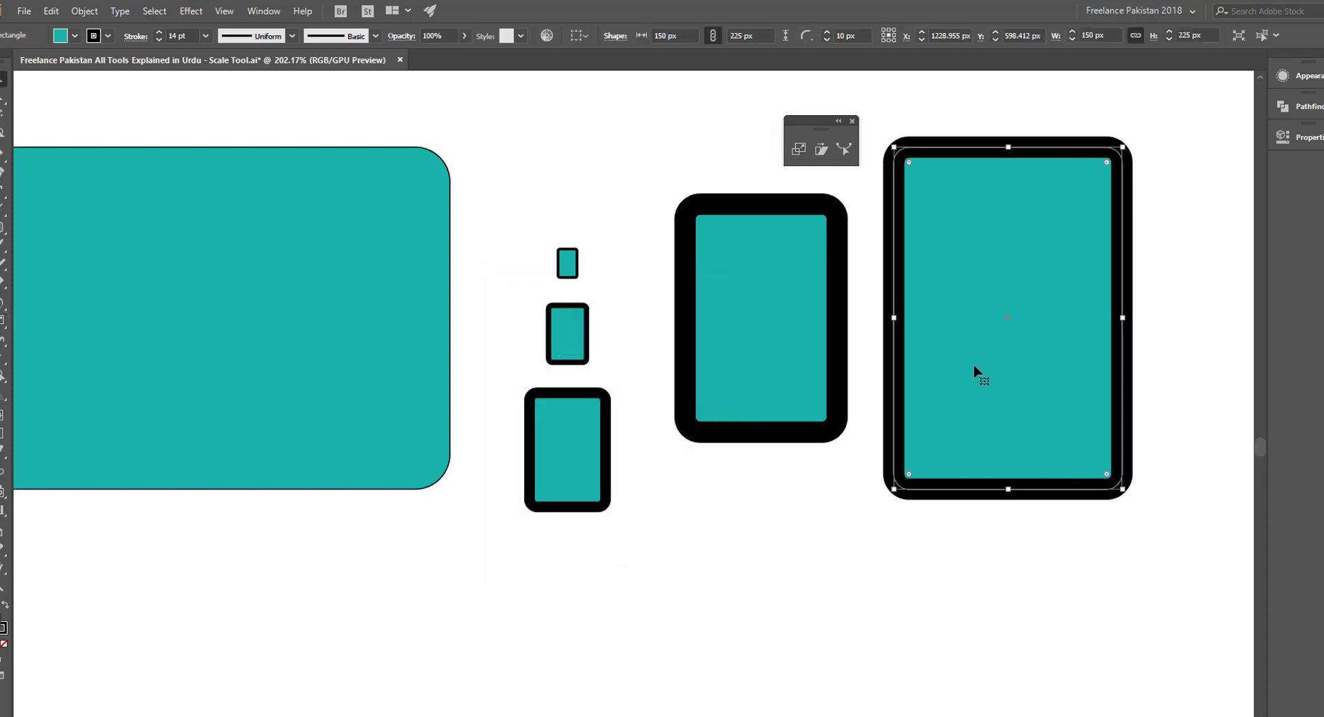
pyautogui.moveTo(976, 370); pyautogui.dragTo(975, 370)
pyautogui.click(768, 363)
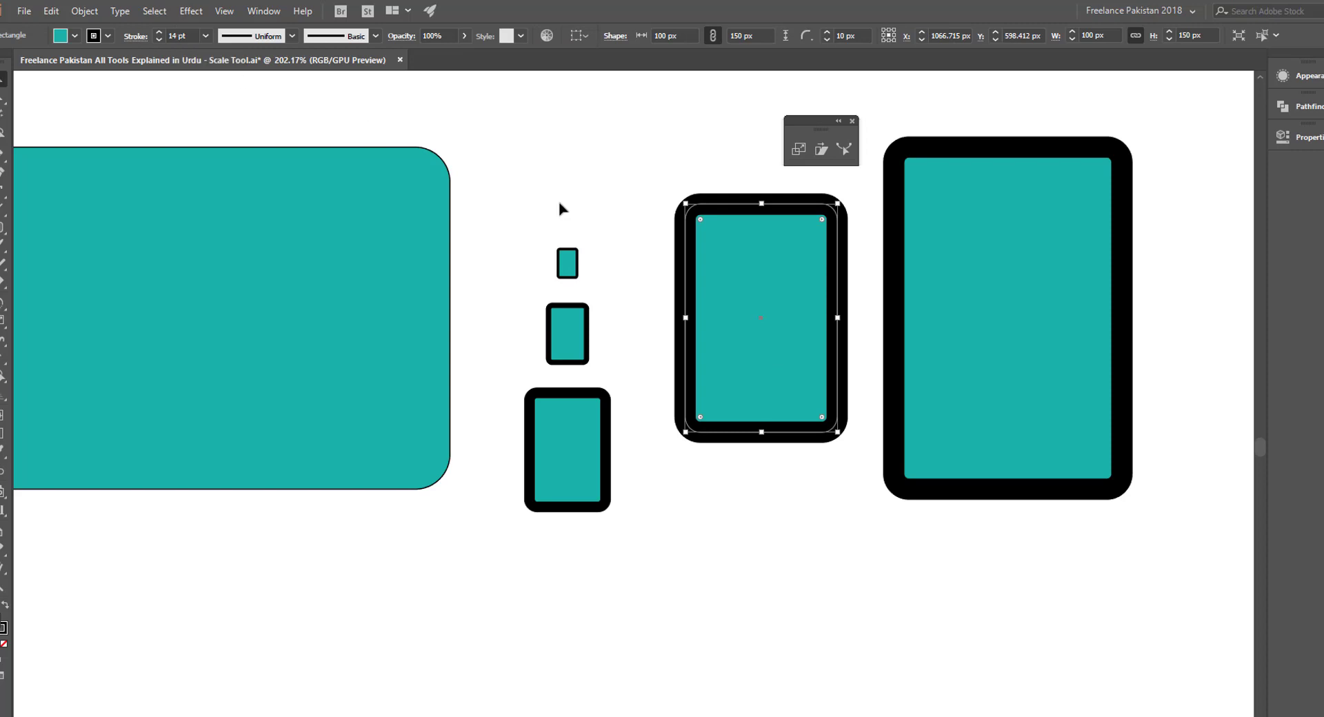
pyautogui.click(1008, 265)
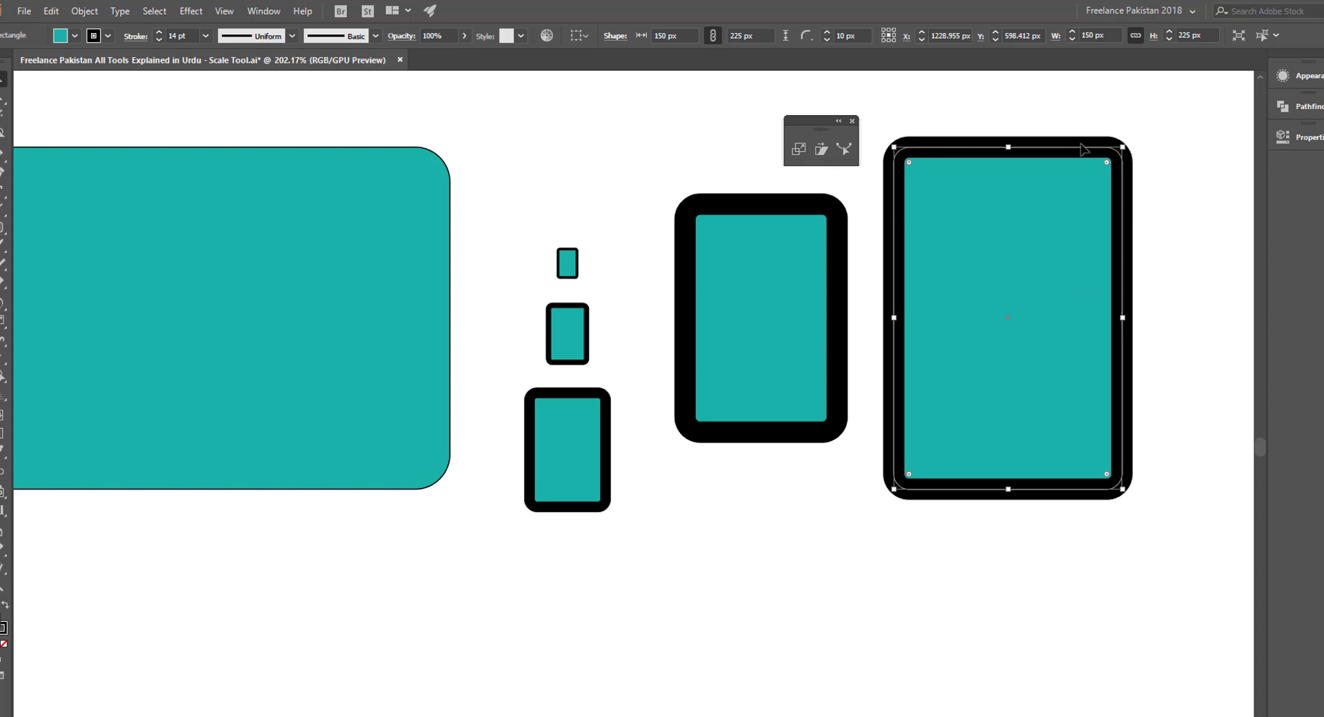
# Copy the 150 × 225 px rectangle at 150% with Scale Corners and Scale Strokes & Effects checked
pyautogui.click(797, 150)
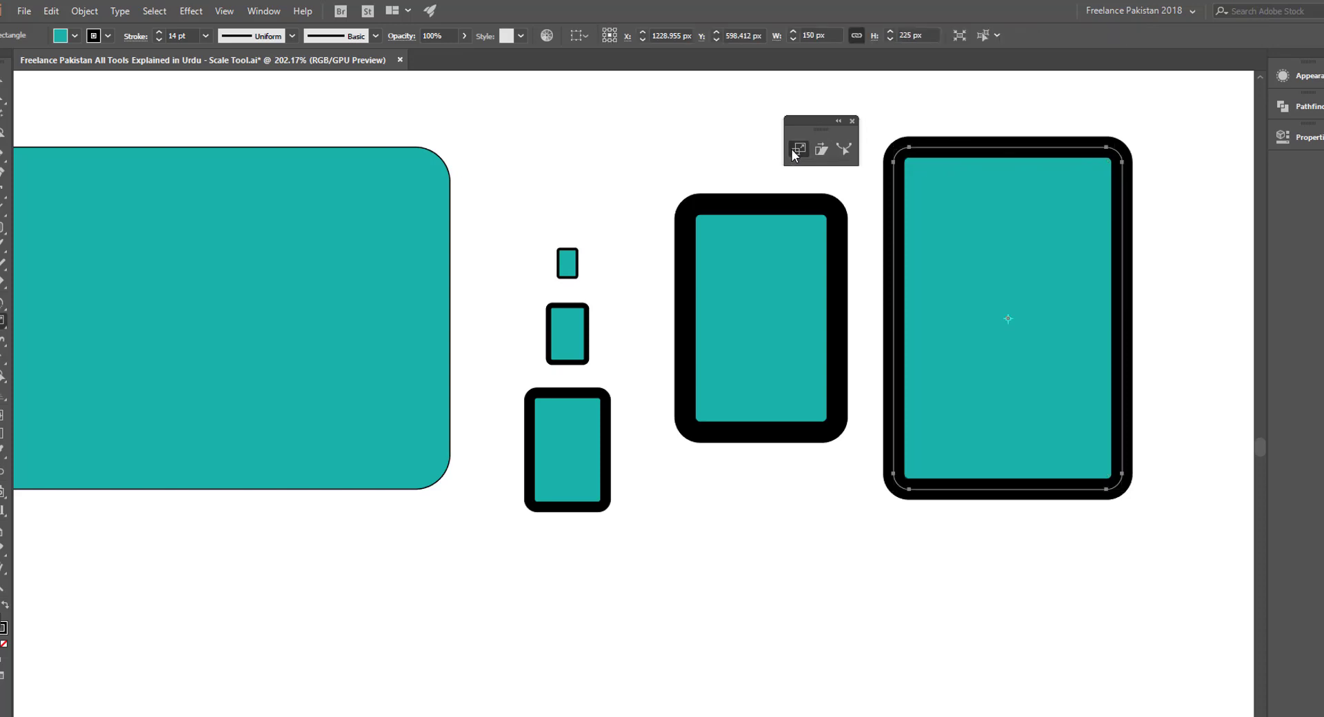
pyautogui.doubleClick(796, 151)
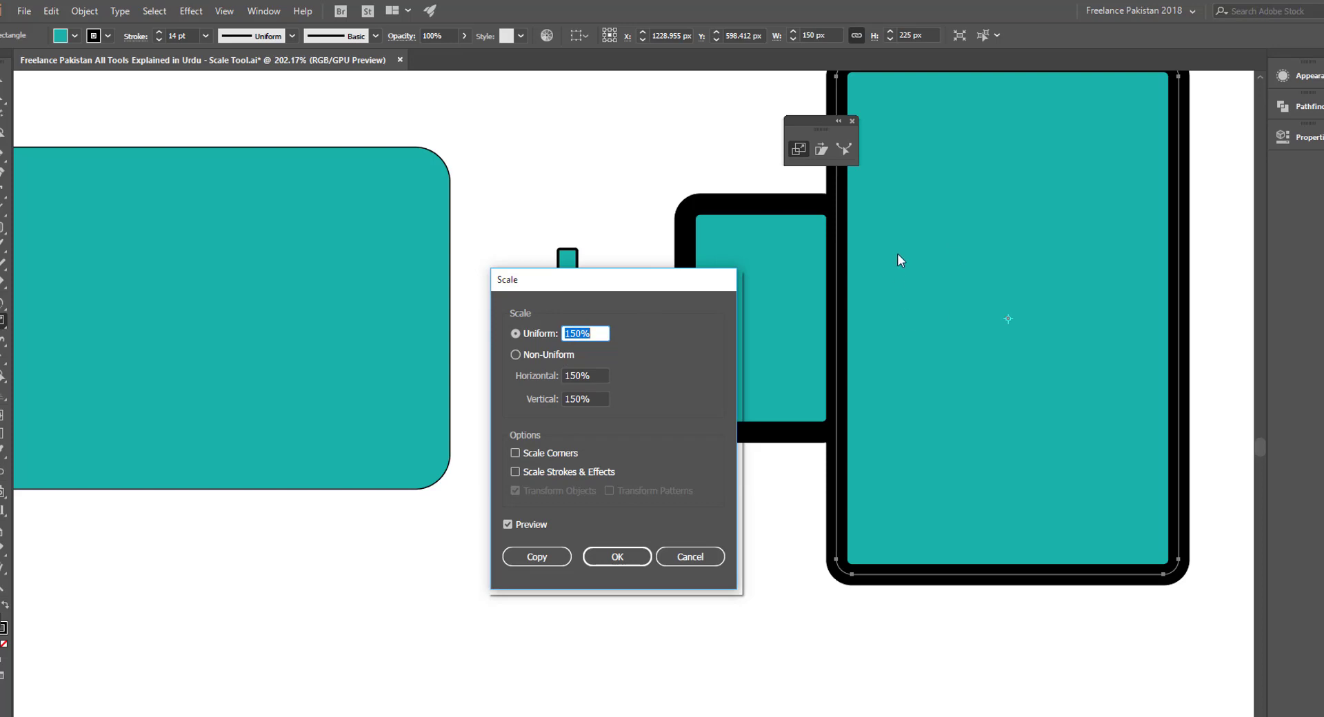
pyautogui.click(515, 454)
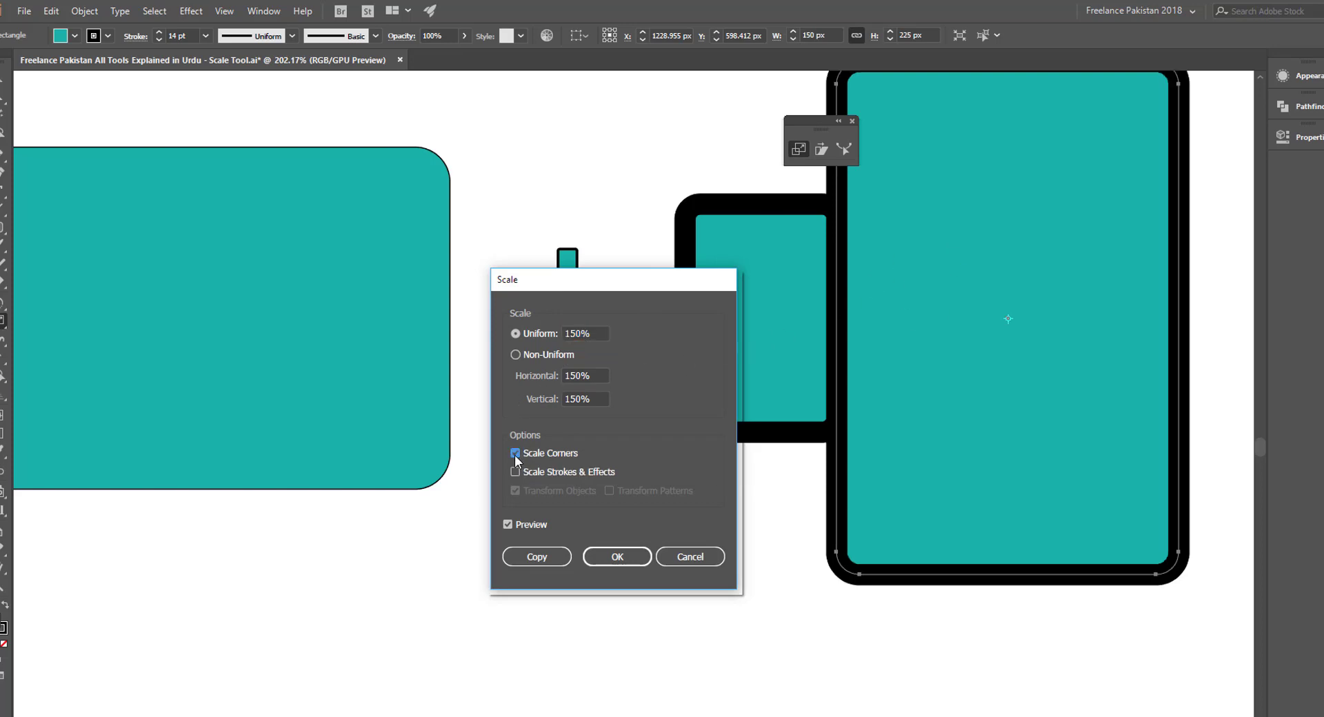
pyautogui.click(515, 471)
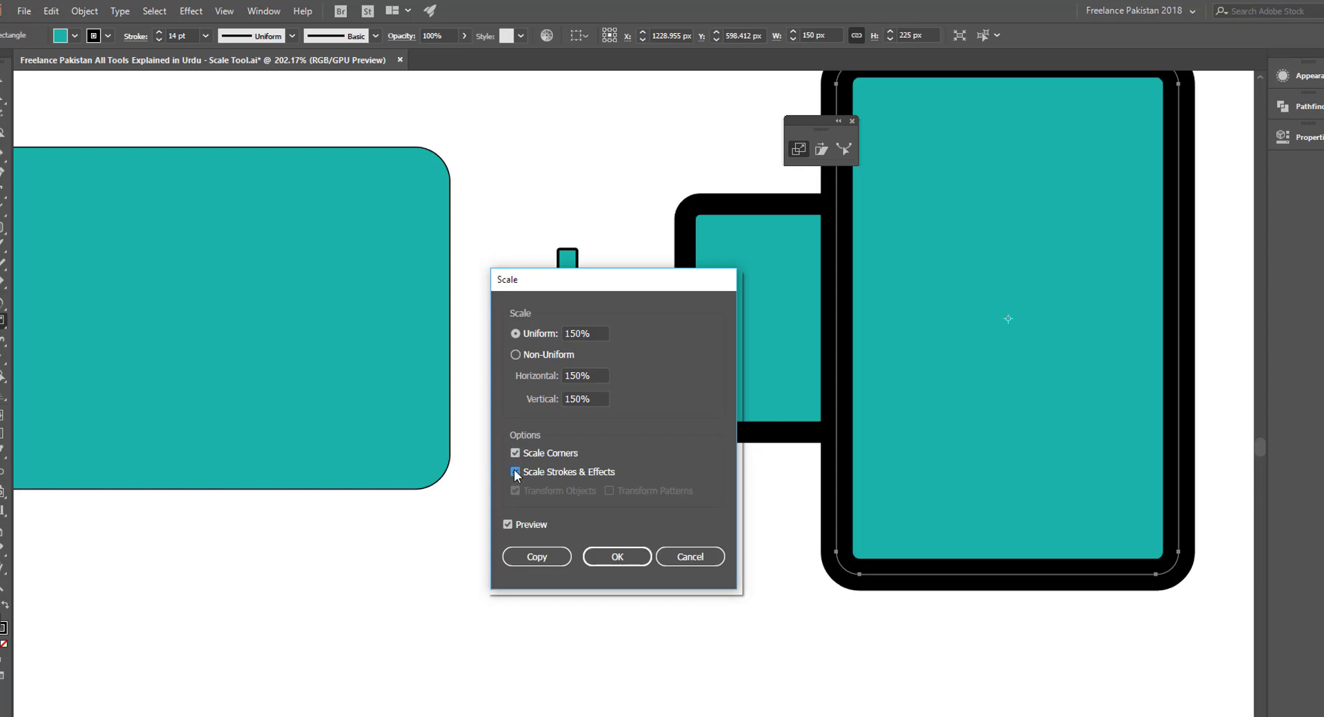
pyautogui.click(541, 558)
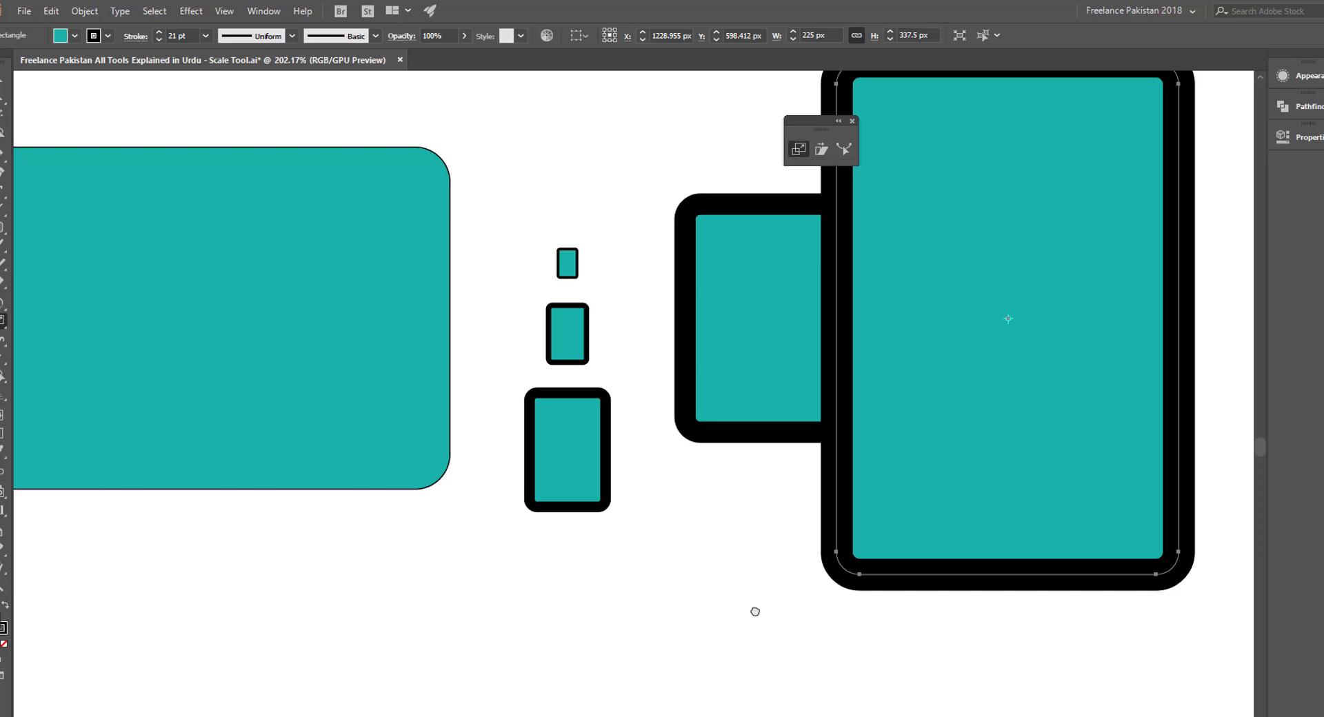
pyautogui.moveTo(753, 611)
pyautogui.mouseDown()
pyautogui.moveTo(428, 658)
pyautogui.moveTo(287, 620)
pyautogui.mouseUp()
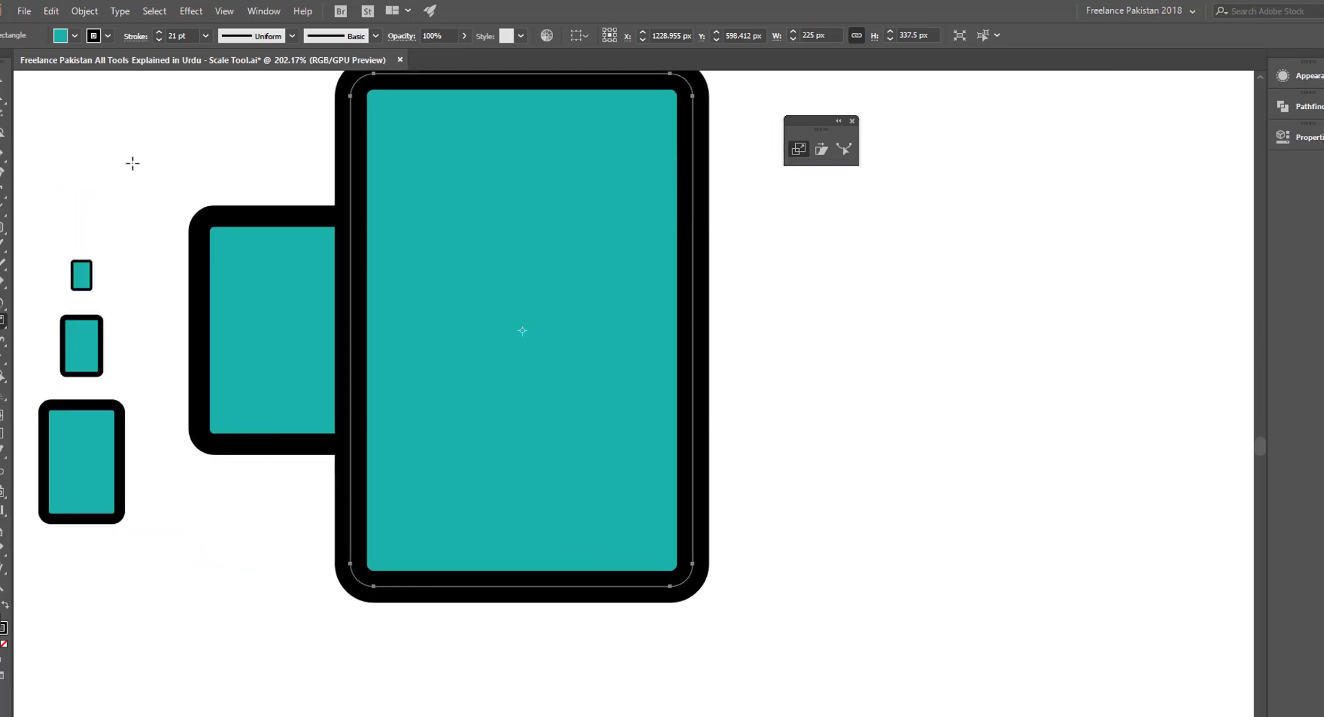
# Drag the 225 × 337.5 px rectangle right, move the floating tools aside, and compare each rectangle's size
pyautogui.press('v')
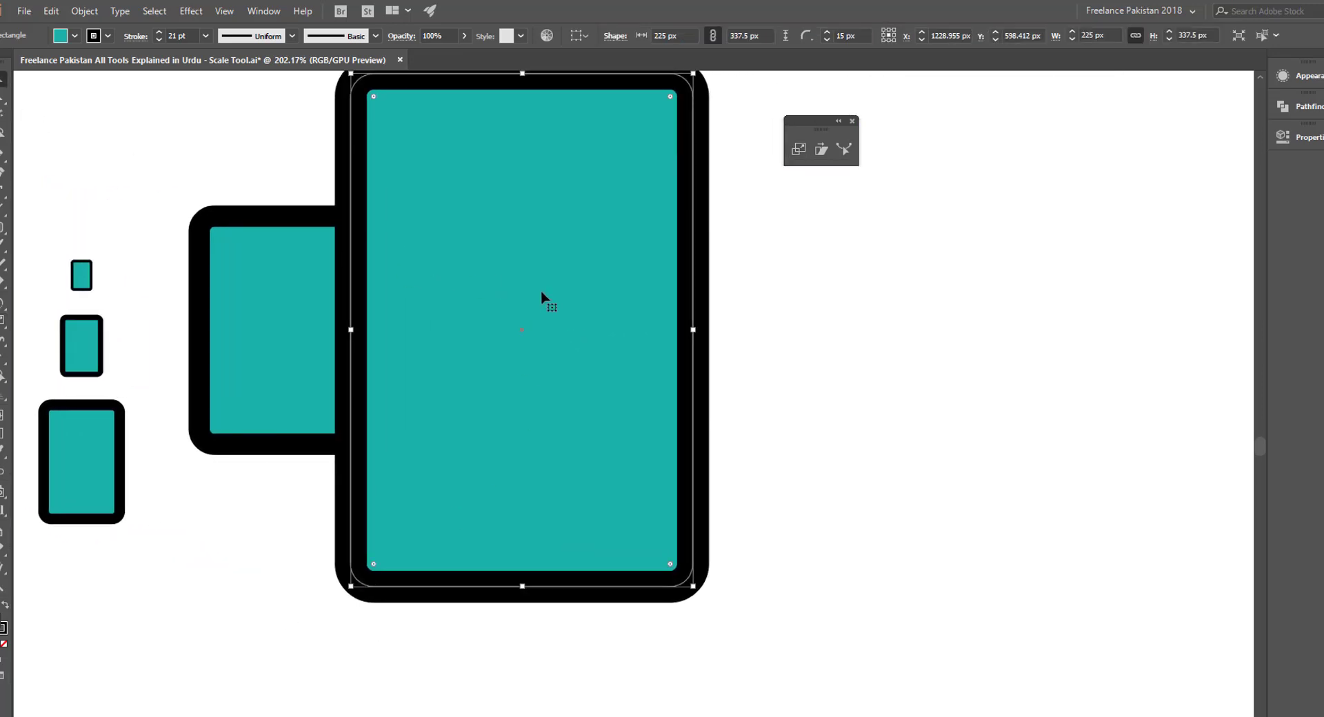
pyautogui.moveTo(542, 295); pyautogui.dragTo(909, 296)
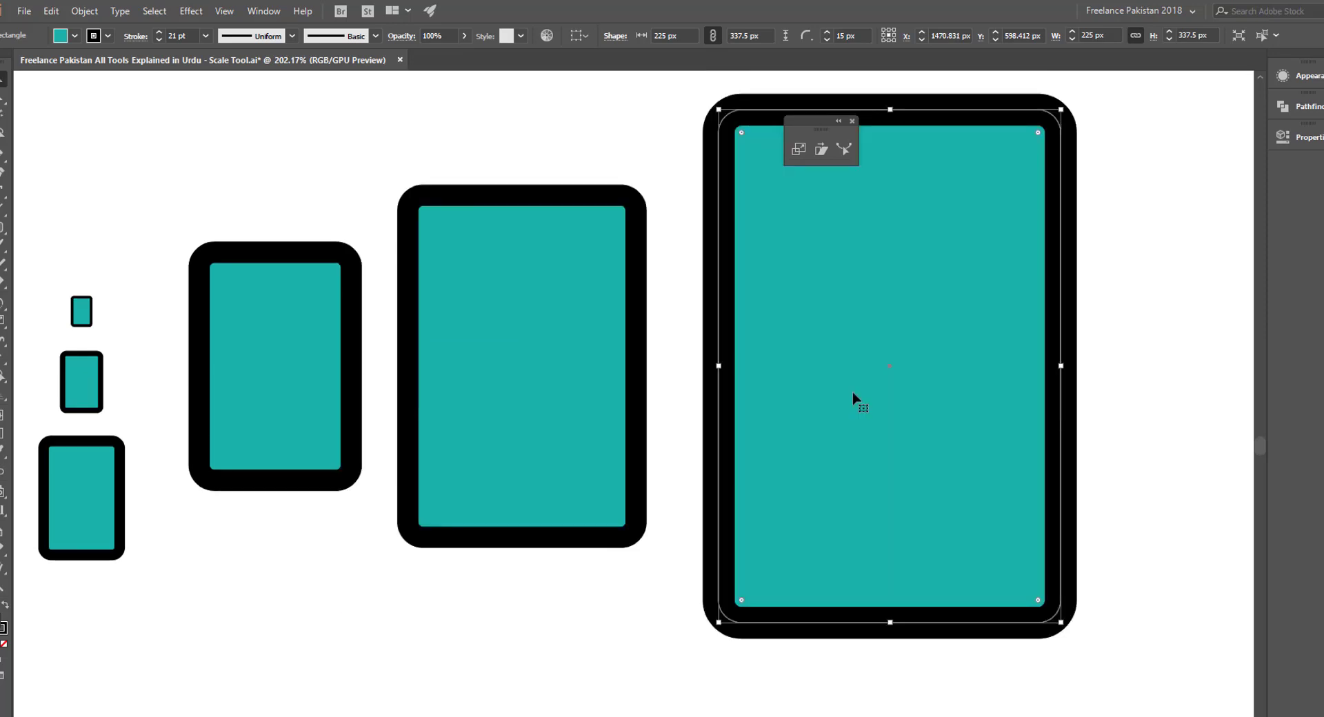
pyautogui.moveTo(821, 127); pyautogui.dragTo(395, 117)
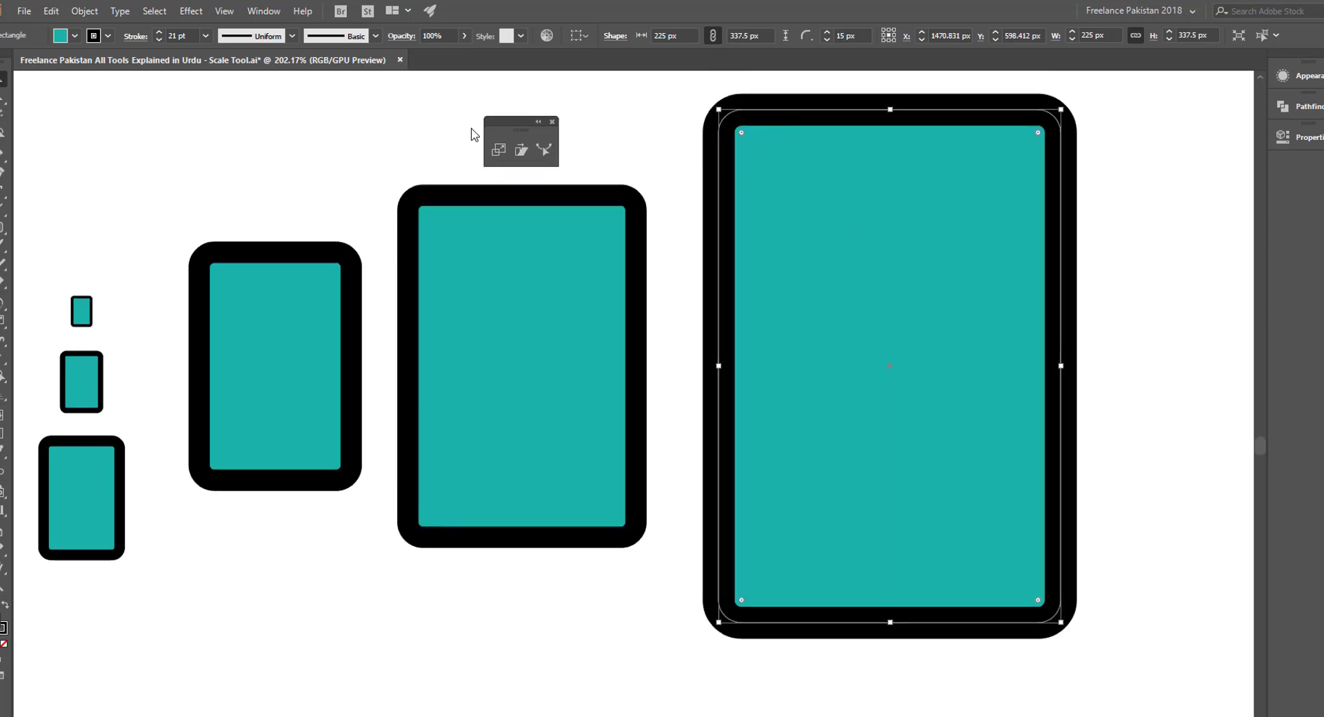
pyautogui.click(260, 361)
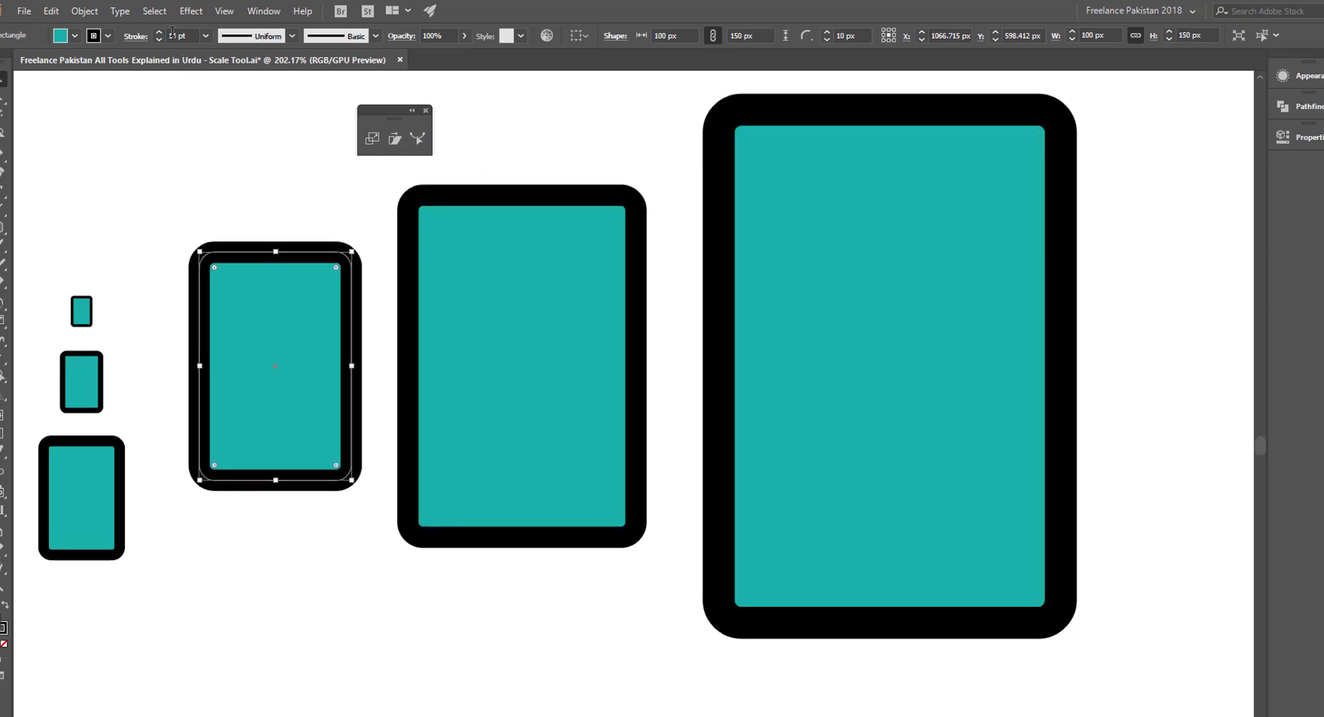
pyautogui.click(531, 352)
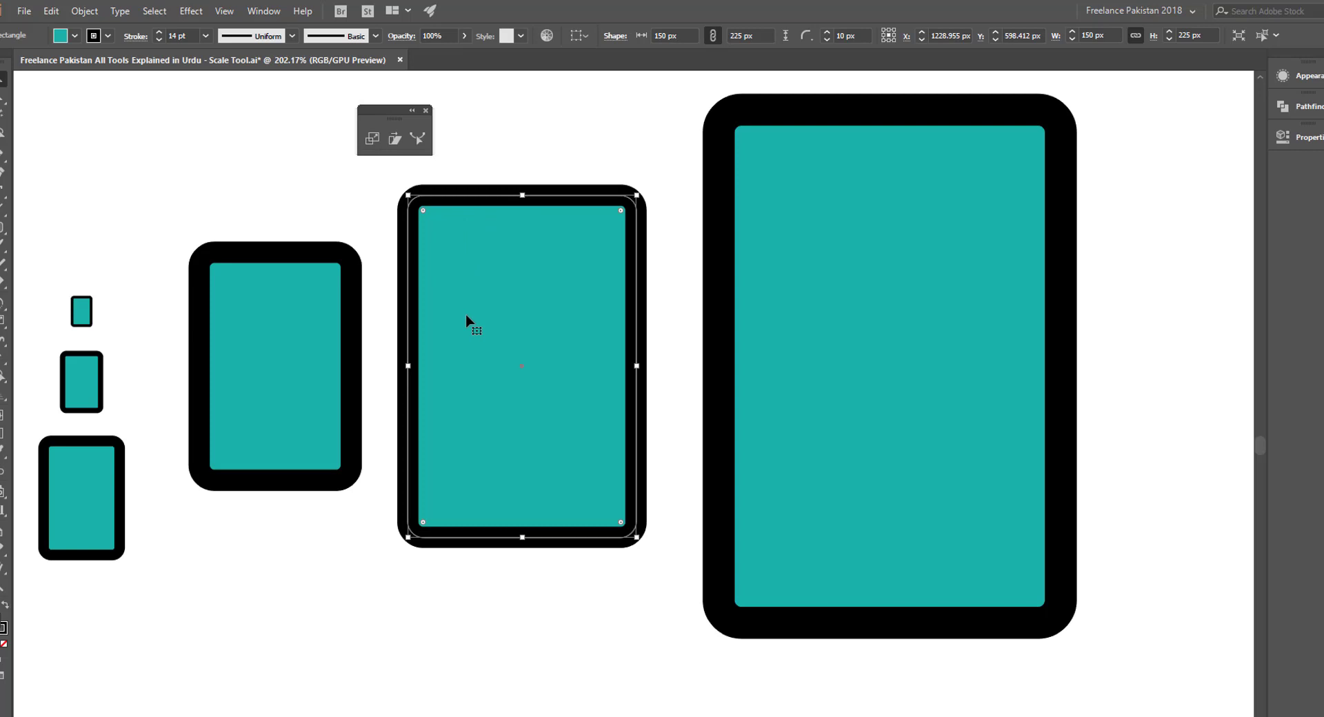
pyautogui.click(879, 317)
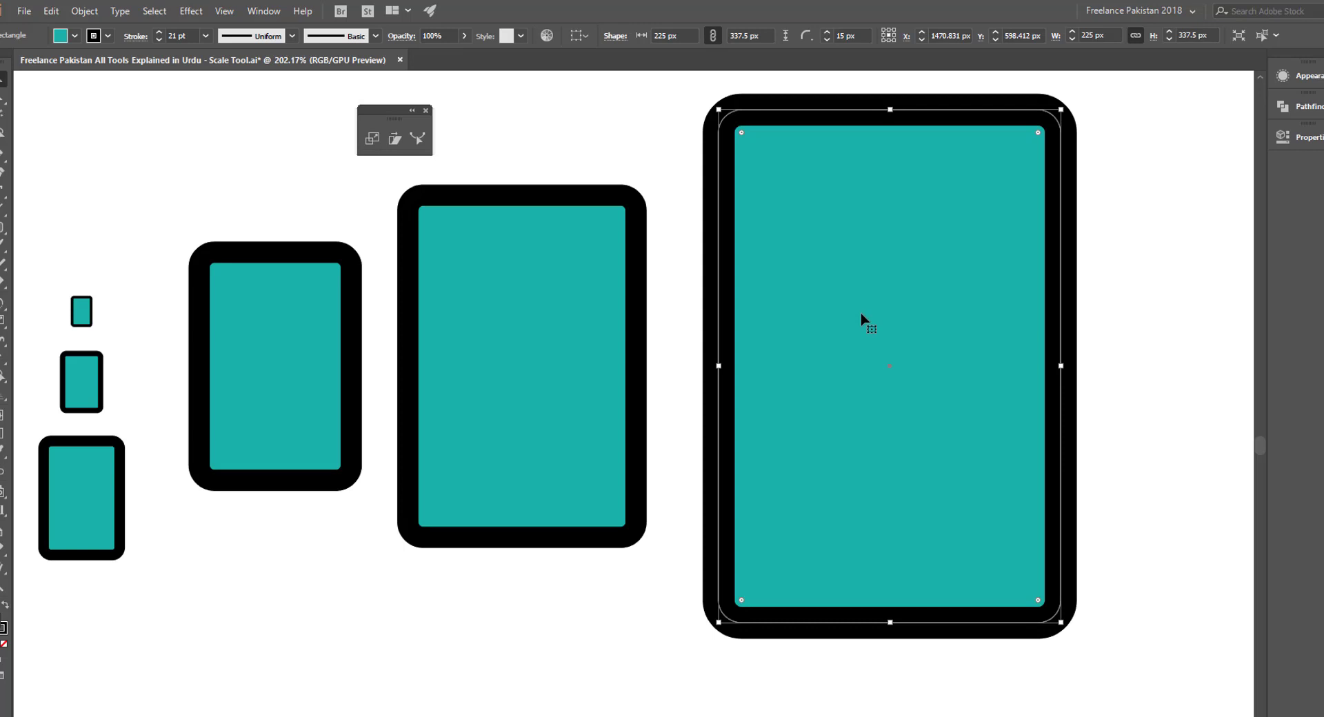
# Drag the largest rectangle's top-right handle inward, shrinking it and thinning its stroke to 7.856 pt
pyautogui.click(1137, 175)
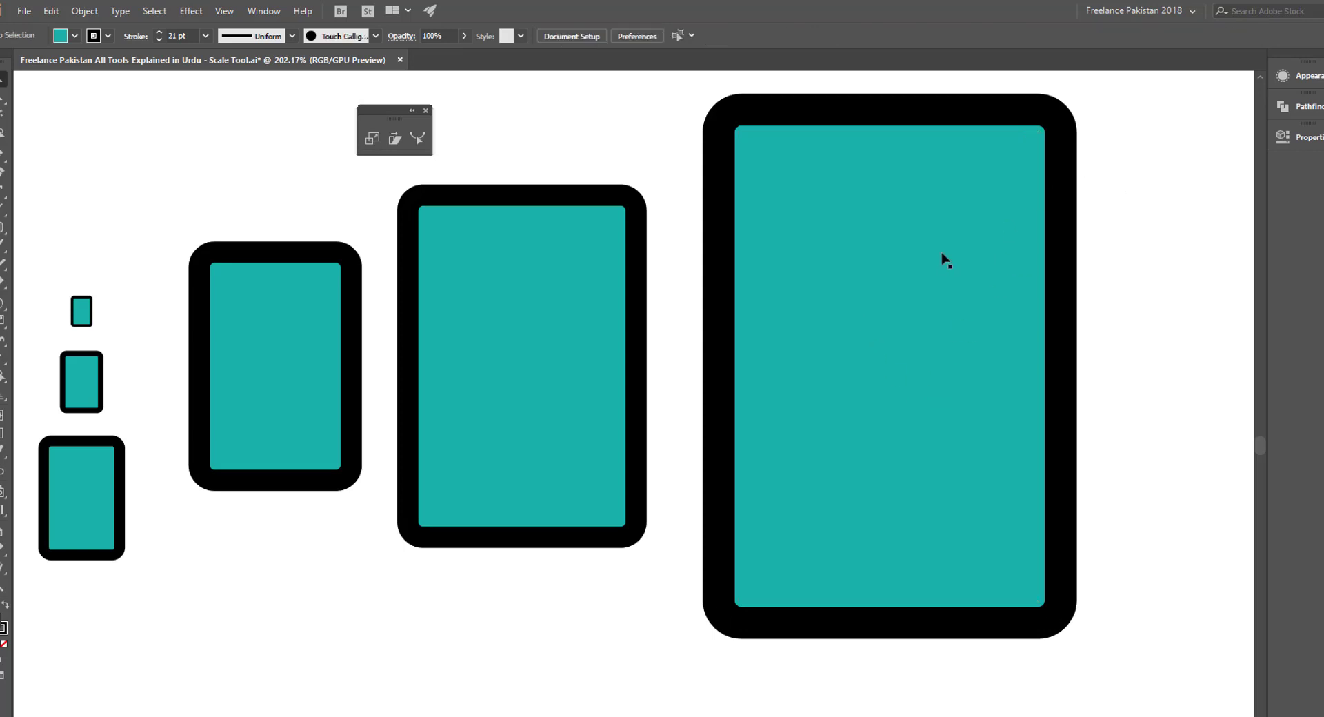
pyautogui.click(942, 260)
pyautogui.moveTo(1062, 109); pyautogui.dragTo(957, 266)
pyautogui.click(1041, 313)
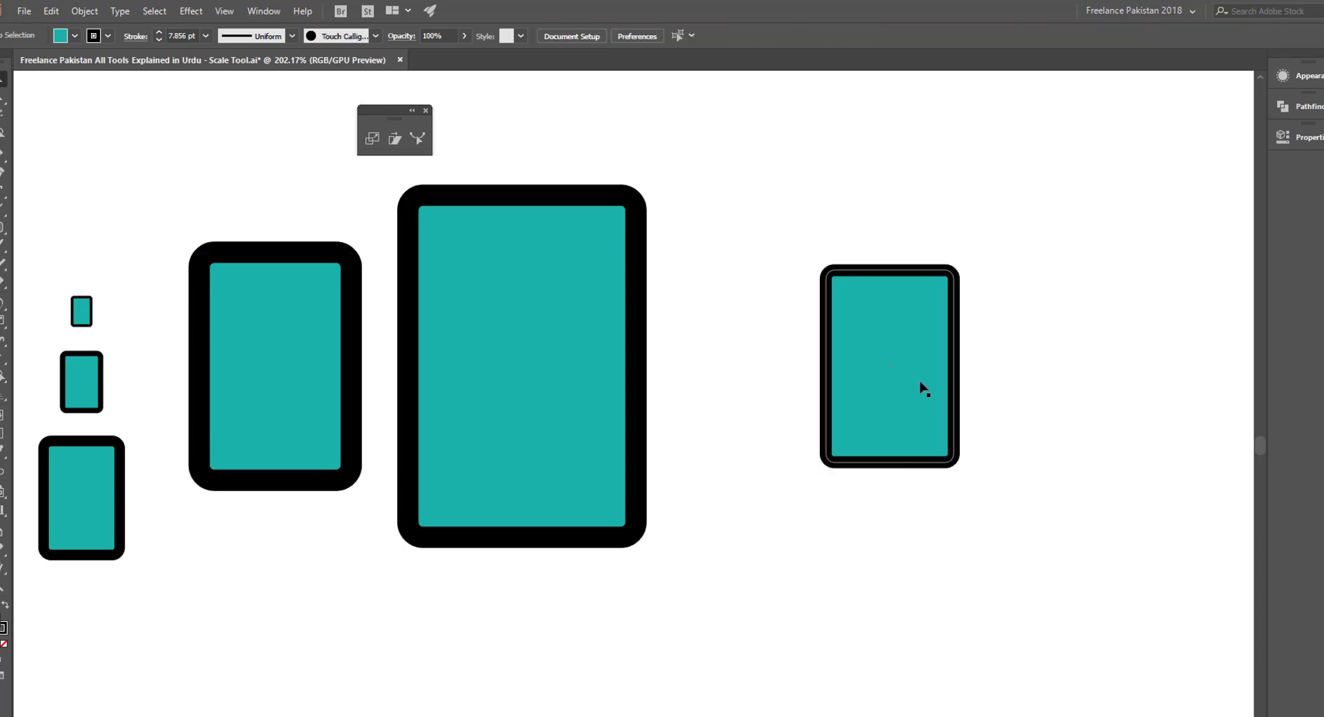